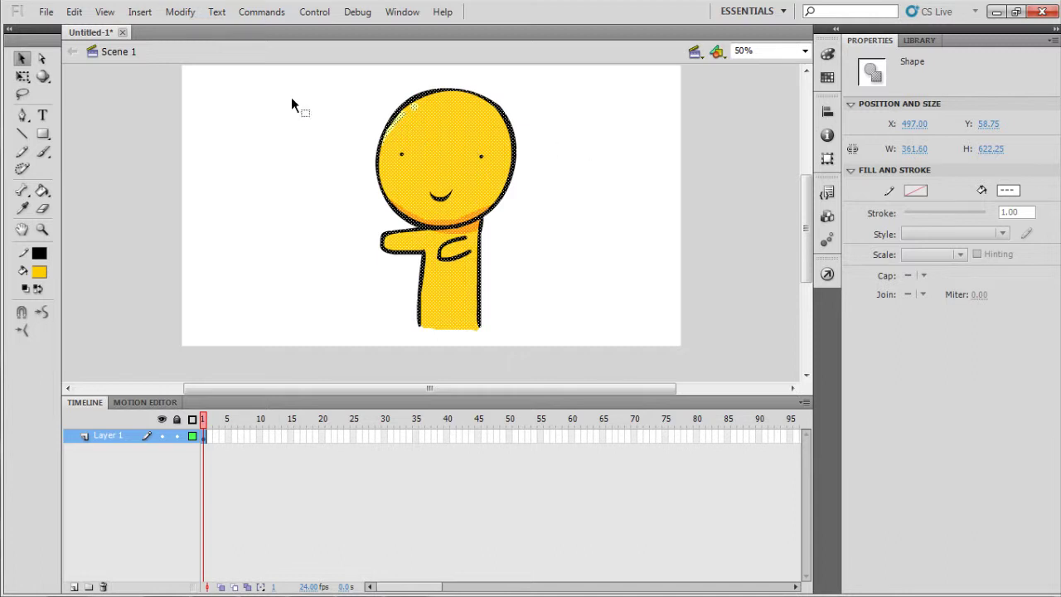
- Convert the selected character drawing into a Graphic symbol named "orangeguy"
{"action": "left_click", "coordinate": [180, 12]}
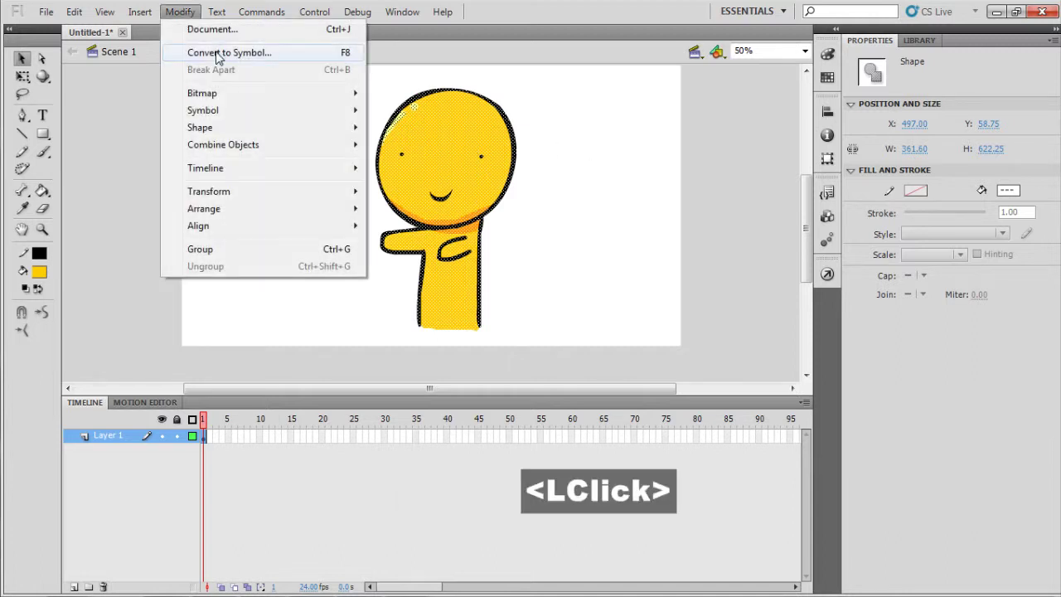
{"action": "left_click", "coordinate": [348, 55]}
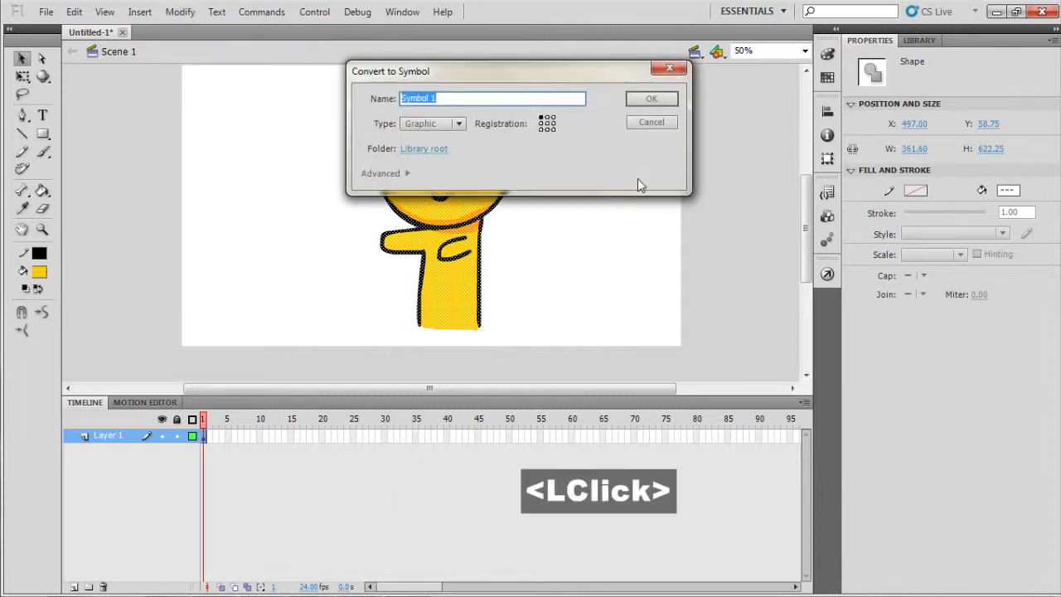
{"action": "left_click_drag", "start_coordinate": [530, 76], "coordinate": [497, 228]}
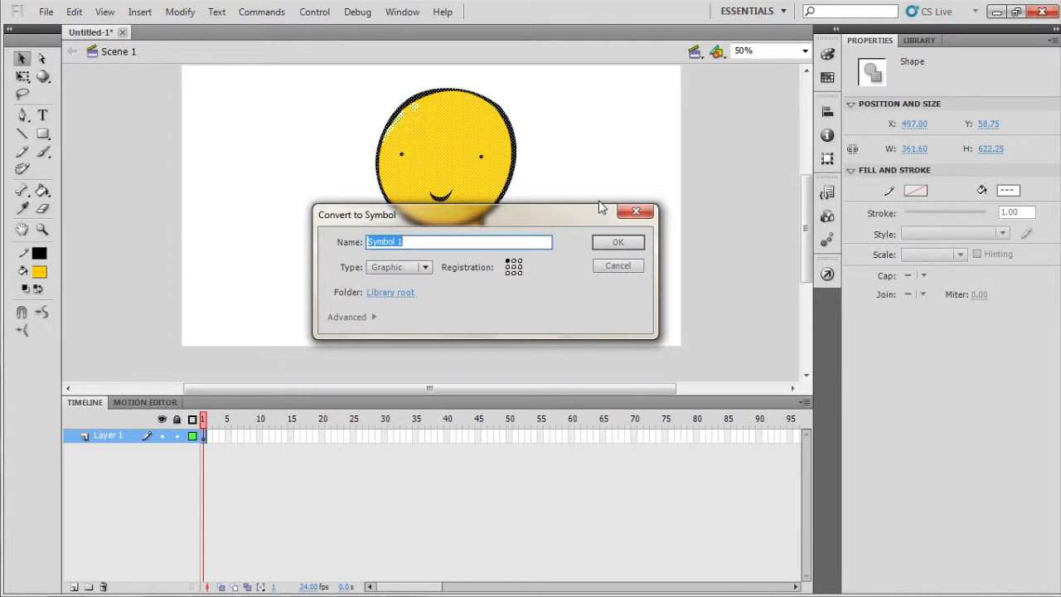
{"action": "type", "text": "orangeguy"}
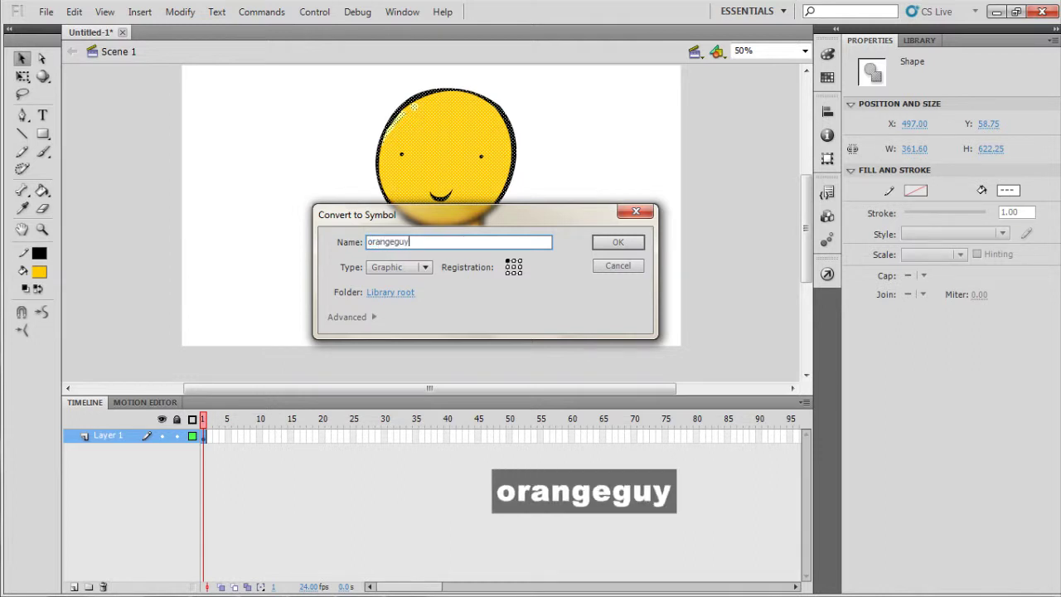
{"action": "left_click", "coordinate": [516, 267]}
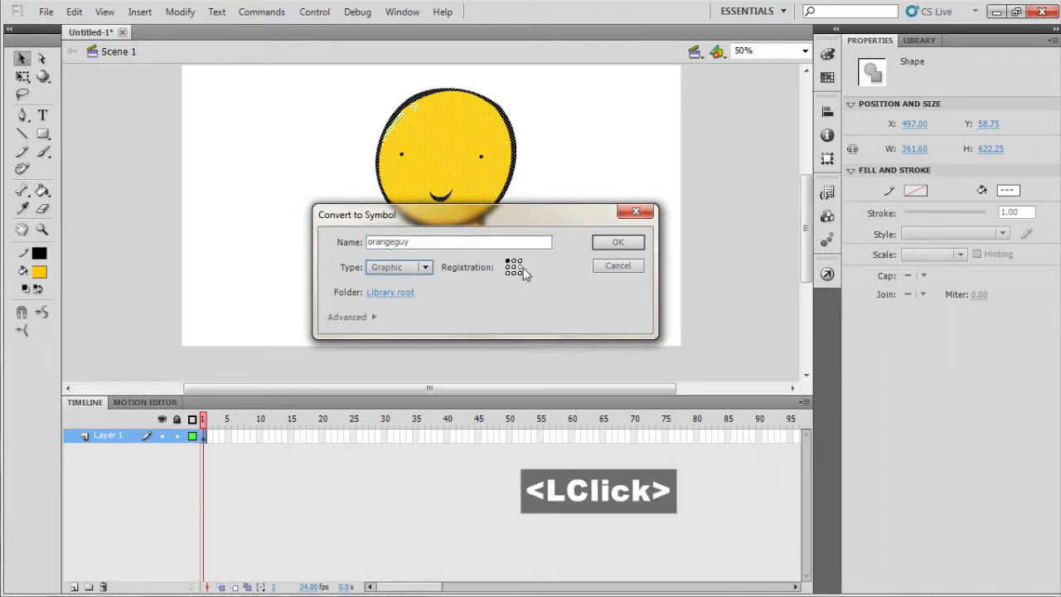
{"action": "left_click", "coordinate": [426, 267]}
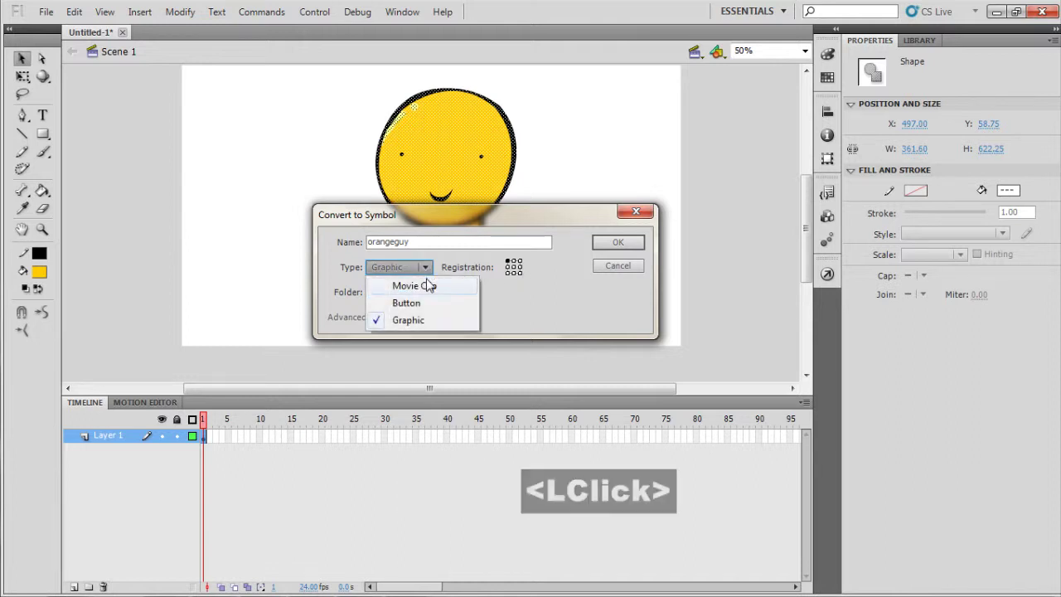
{"action": "left_click", "coordinate": [438, 322]}
{"action": "left_click", "coordinate": [618, 244]}
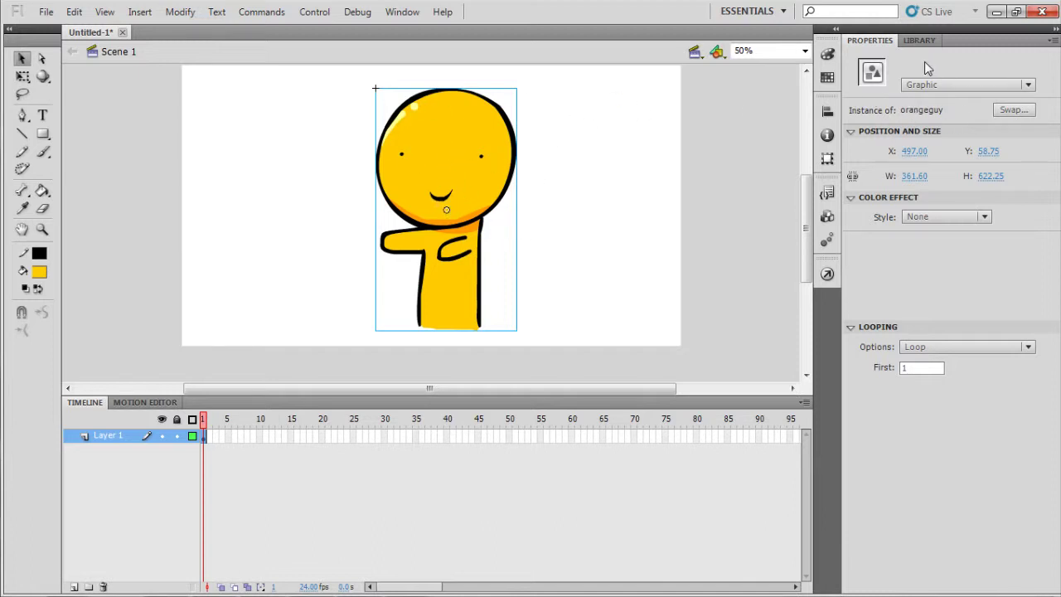
{"action": "left_click", "coordinate": [956, 85]}
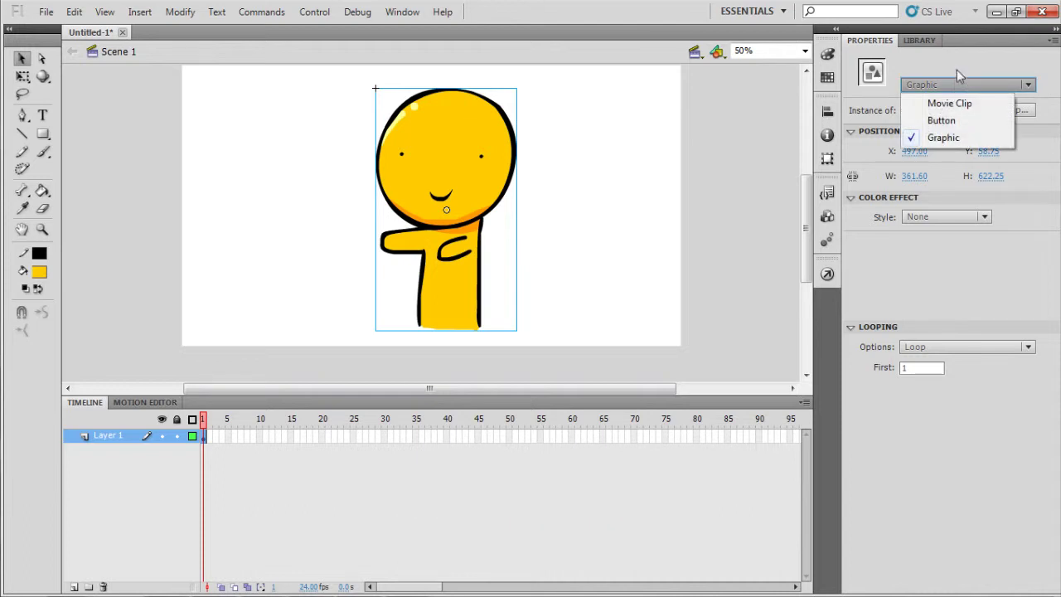
{"action": "left_click", "coordinate": [956, 83]}
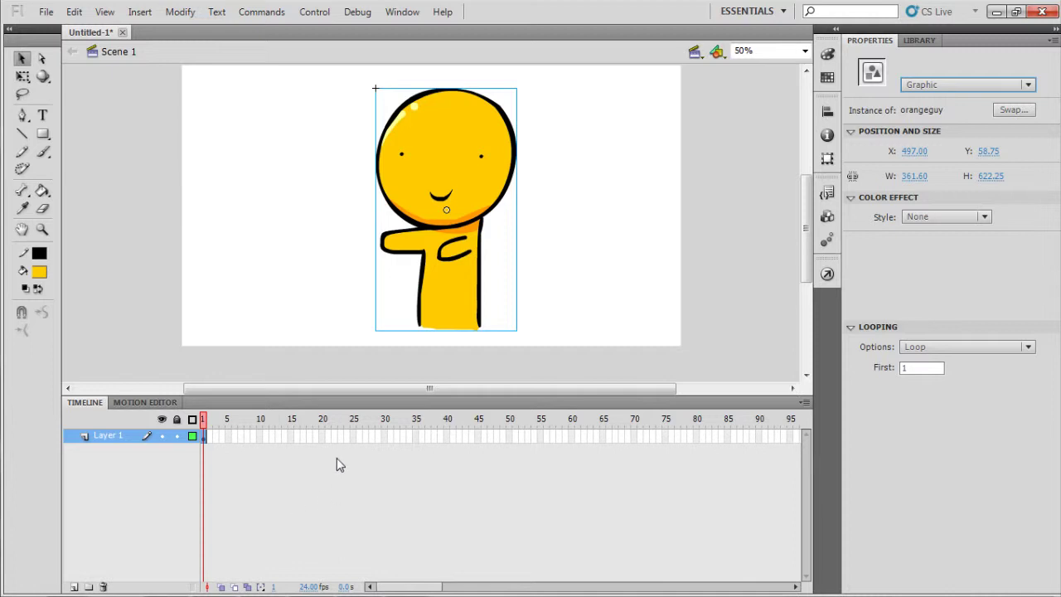
- Extend Layer 1 to frame 30 by inserting a frame there
{"action": "left_click", "coordinate": [386, 437]}
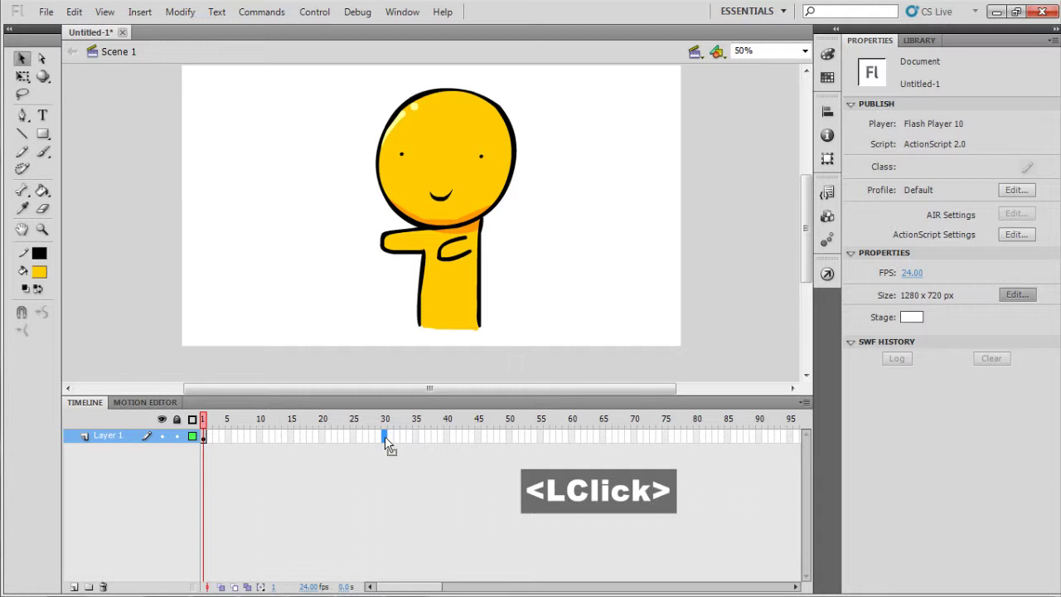
{"action": "right_click", "coordinate": [384, 436]}
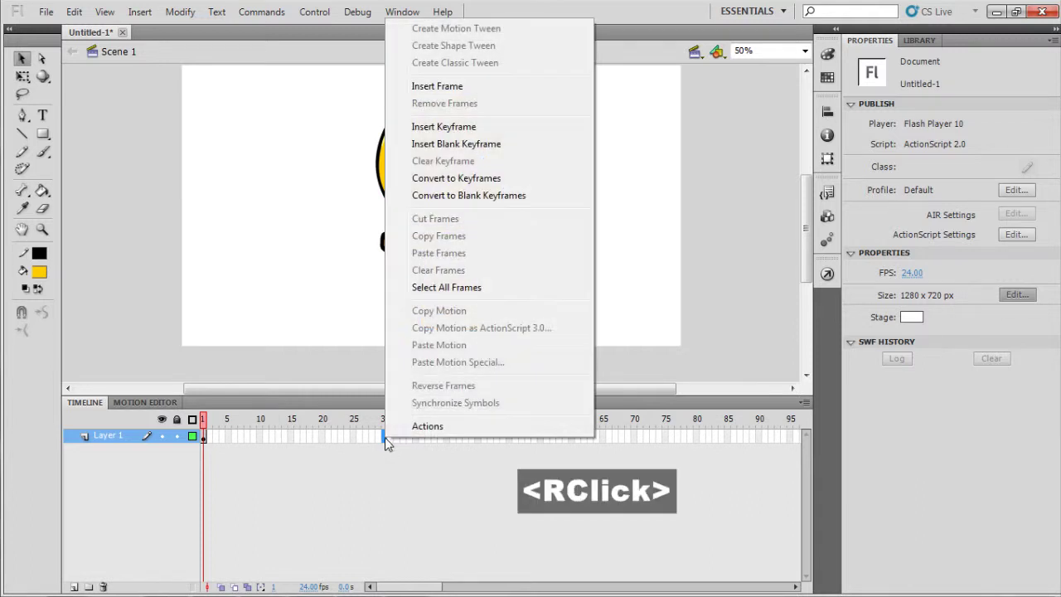
{"action": "left_click", "coordinate": [444, 87]}
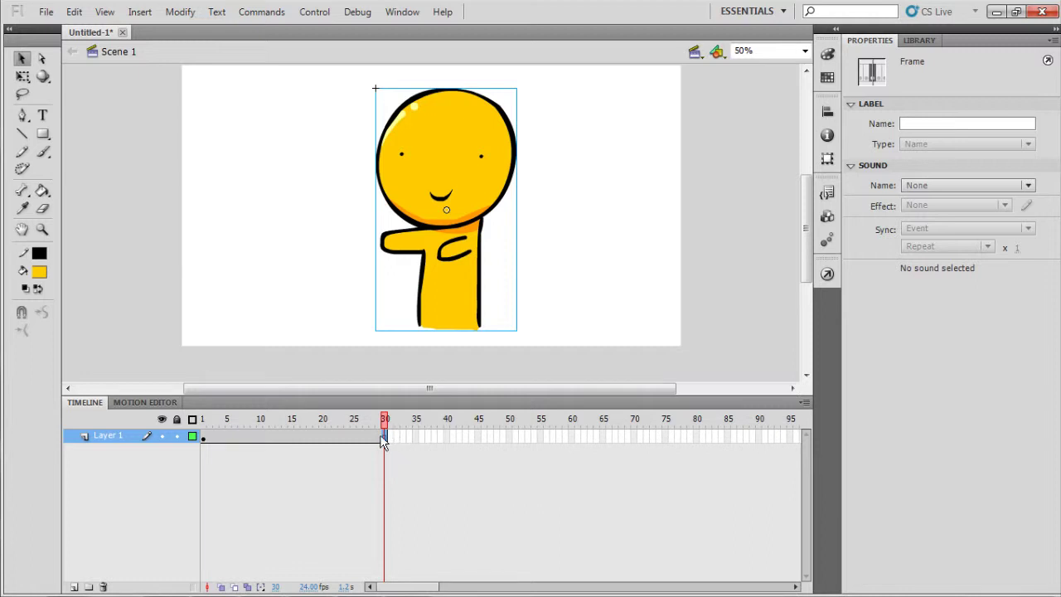
- Insert a keyframe at frame 15 of Layer 1
{"action": "left_click_drag", "start_coordinate": [386, 425], "coordinate": [291, 434]}
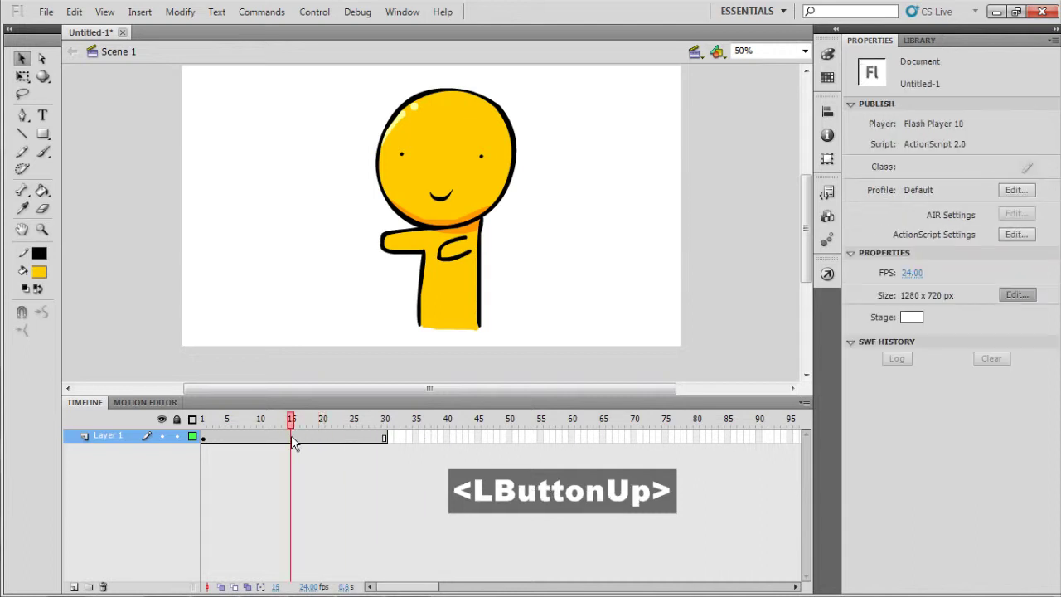
{"action": "left_click", "coordinate": [291, 435]}
{"action": "right_click", "coordinate": [291, 435]}
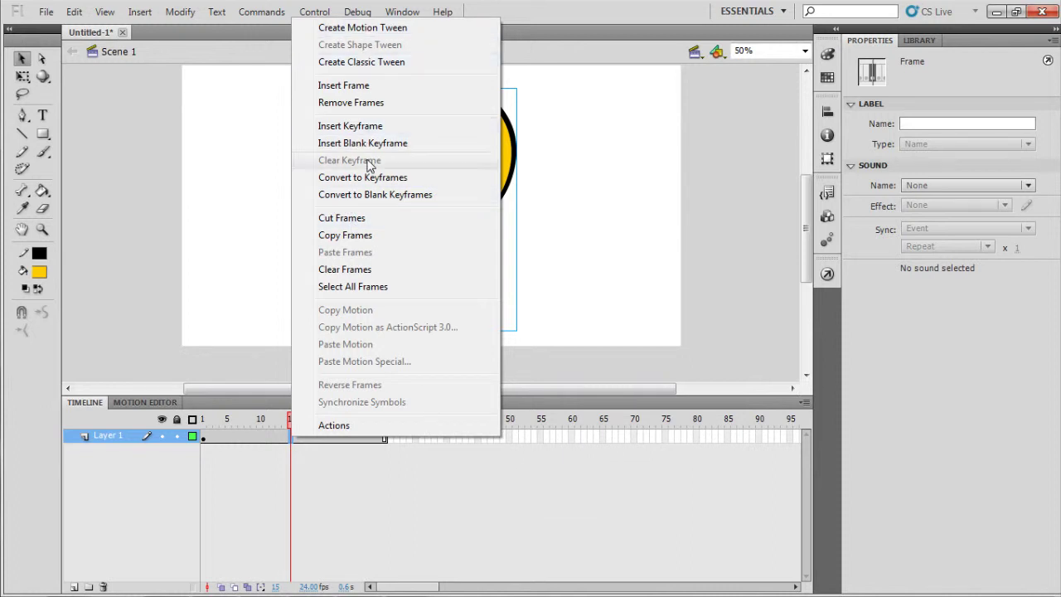
{"action": "left_click", "coordinate": [369, 131]}
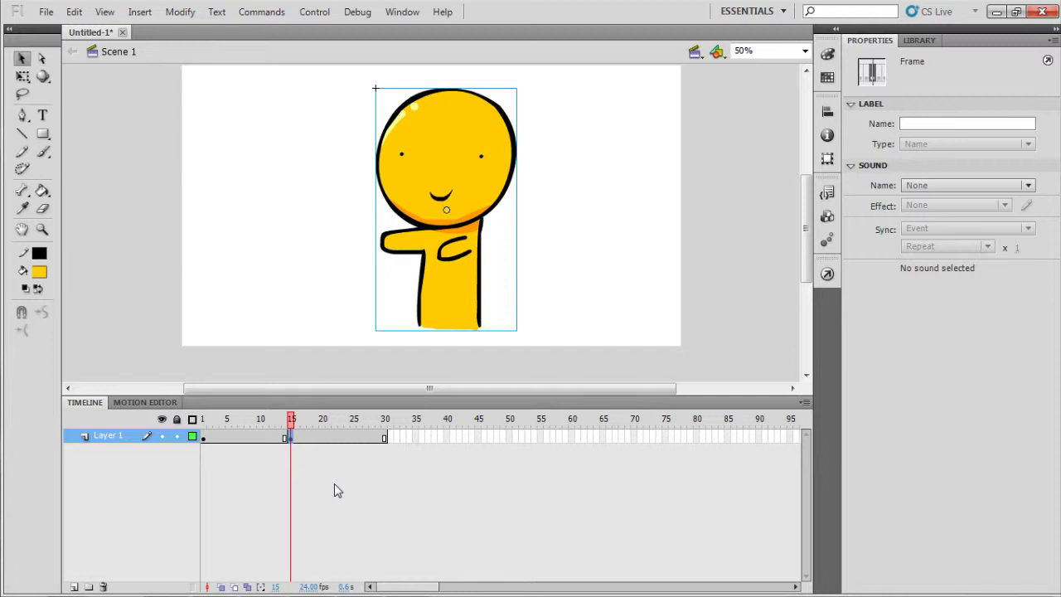
- At frame 15, move the character horizontally towards the stage's left side, to an X position of about 113, and play the animation
{"action": "left_click_drag", "start_coordinate": [207, 419], "coordinate": [291, 421]}
{"action": "left_click", "coordinate": [291, 438]}
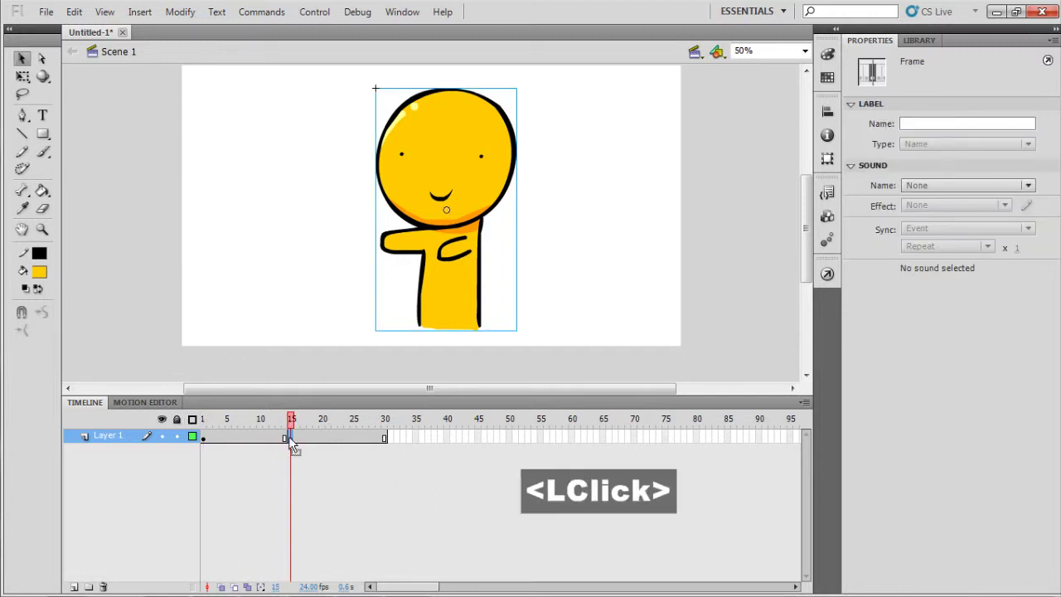
{"action": "left_click_drag", "start_coordinate": [470, 187], "coordinate": [319, 188]}
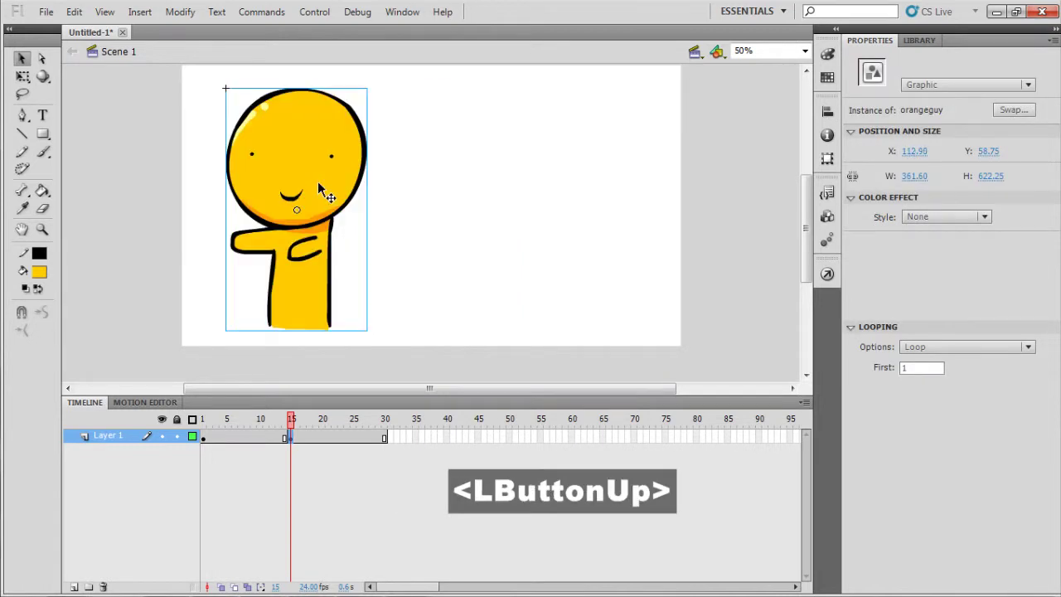
{"action": "key", "text": "Return"}
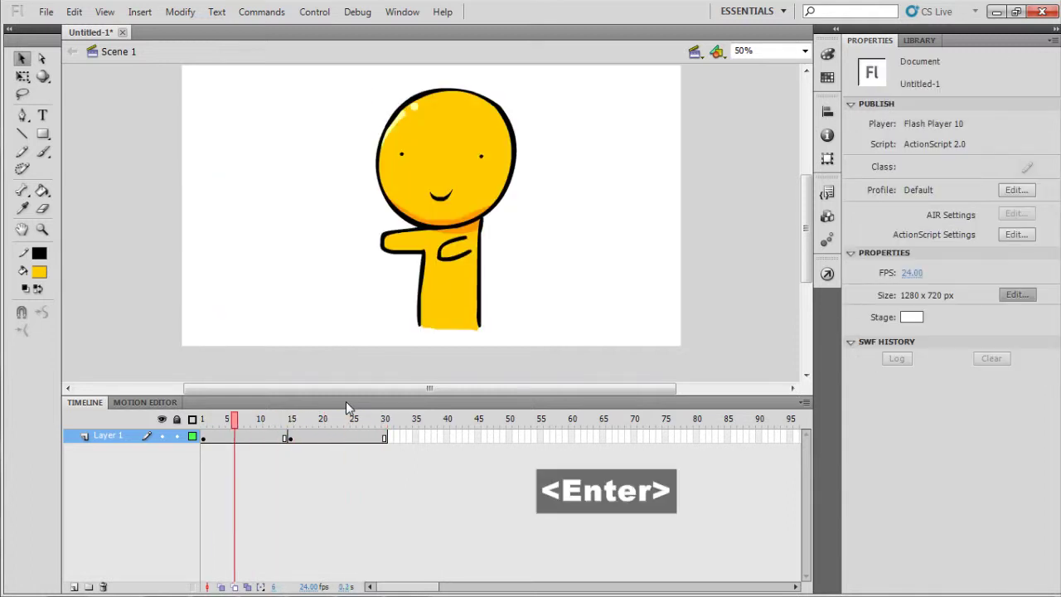
- Insert keyframes at frames 3, 5, 7 and 9, shifting the character slightly further left at each one
{"action": "left_click", "coordinate": [217, 440]}
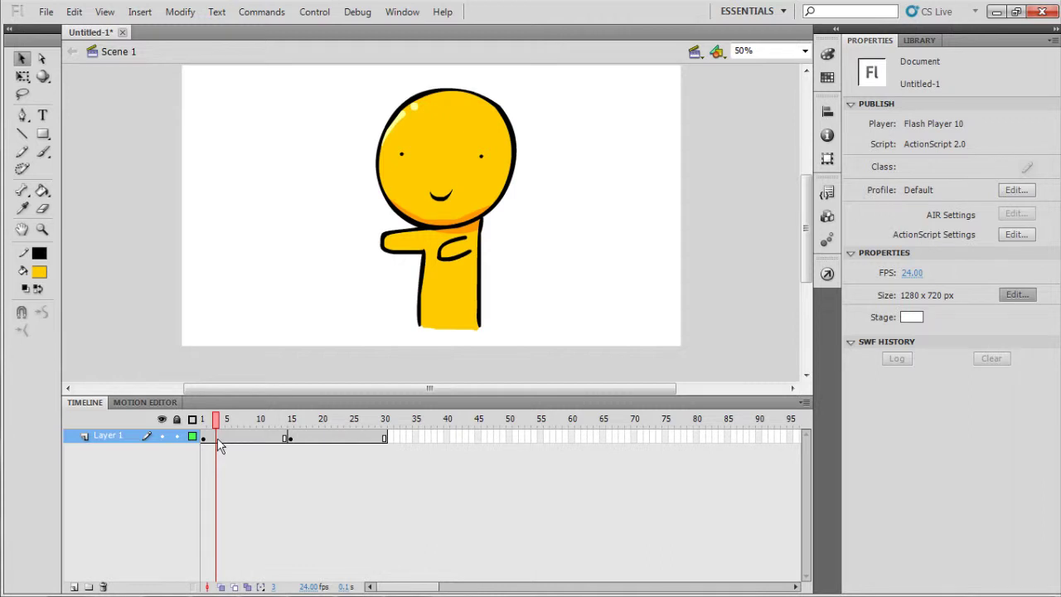
{"action": "left_click", "coordinate": [220, 447]}
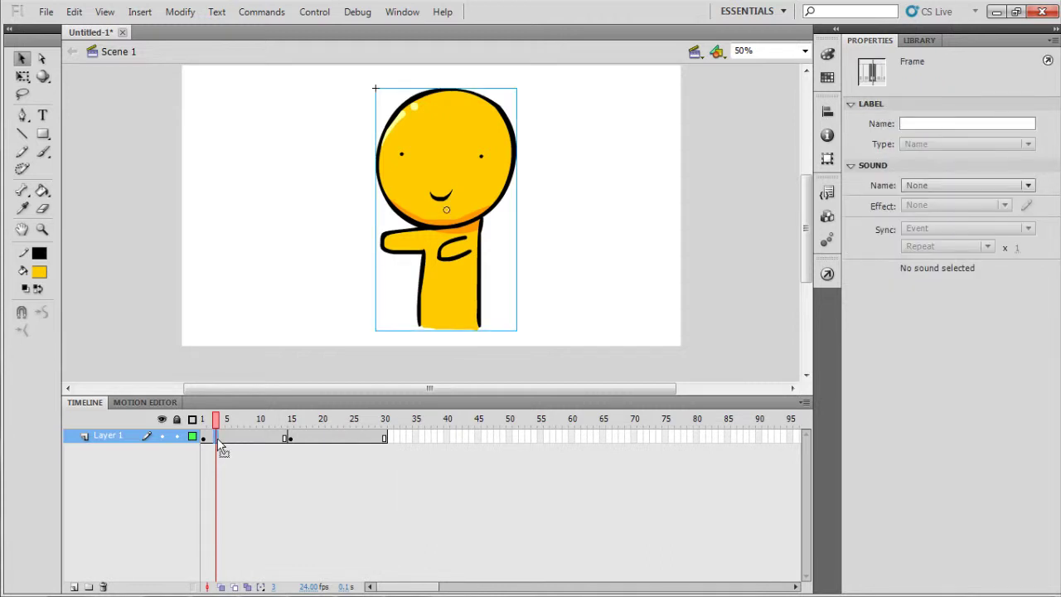
{"action": "key", "text": "F6"}
{"action": "left_click_drag", "start_coordinate": [448, 280], "coordinate": [420, 280]}
{"action": "left_click", "coordinate": [230, 441]}
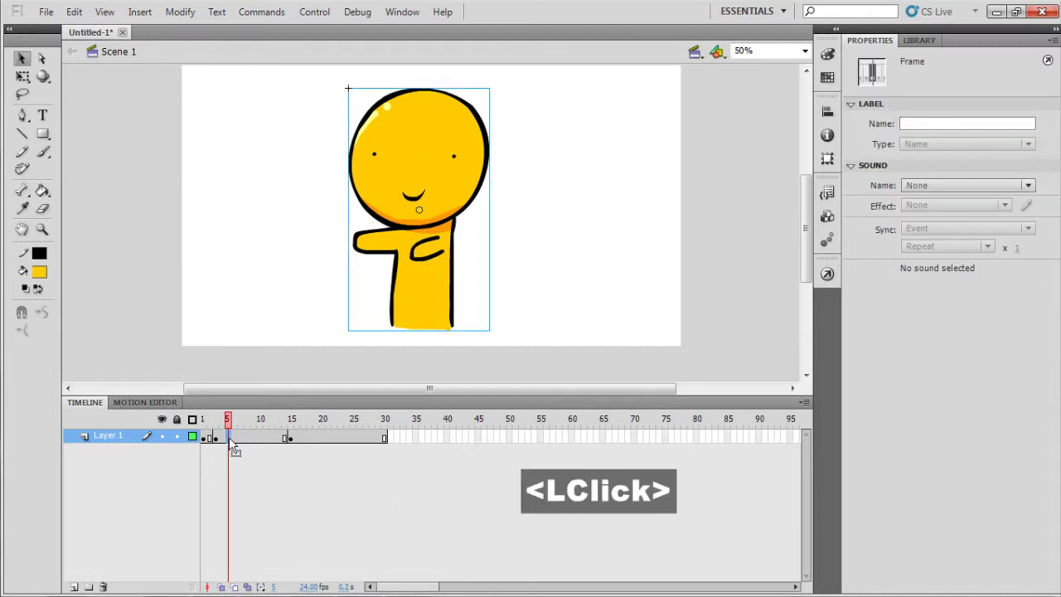
{"action": "key", "text": "F6"}
{"action": "left_click_drag", "start_coordinate": [407, 298], "coordinate": [384, 297]}
{"action": "left_click", "coordinate": [241, 440]}
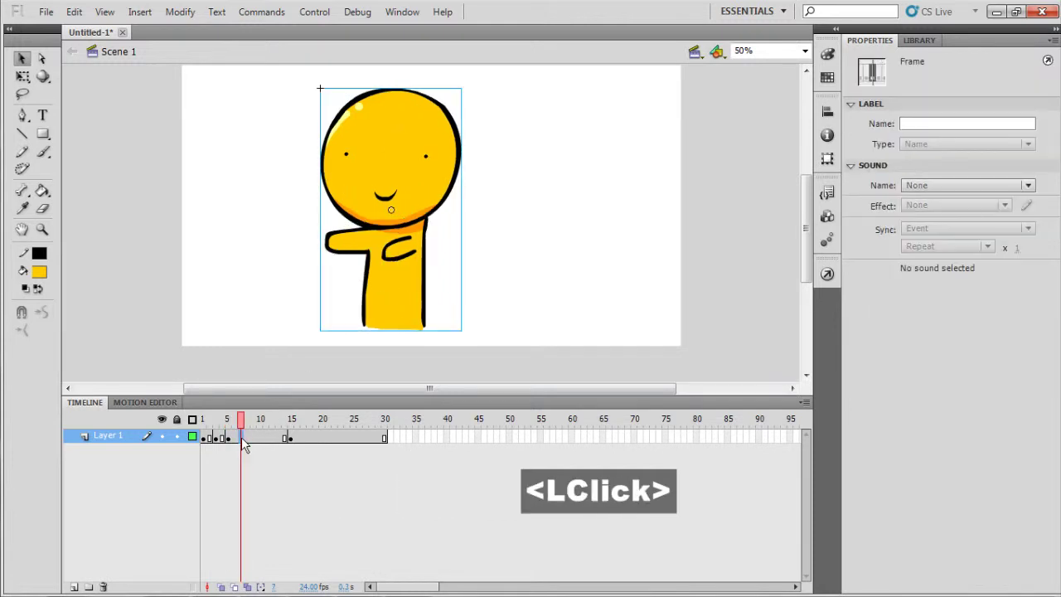
{"action": "key", "text": "F6"}
{"action": "left_click_drag", "start_coordinate": [379, 307], "coordinate": [354, 307]}
{"action": "left_click", "coordinate": [257, 440]}
{"action": "key", "text": "F6"}
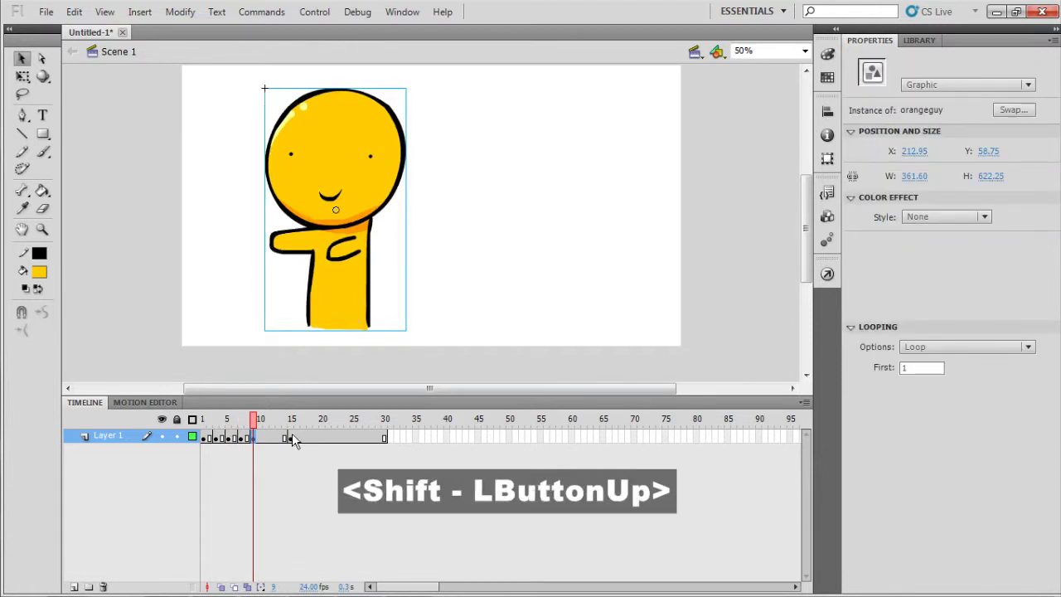
- Move the keyframe at frame 15 to frame 11 and play the animation
{"action": "left_click", "coordinate": [292, 437]}
{"action": "left_click_drag", "start_coordinate": [279, 444], "coordinate": [160, 424]}
{"action": "key", "text": "Return"}
{"action": "key", "text": "Return"}
{"action": "key", "text": "Return"}
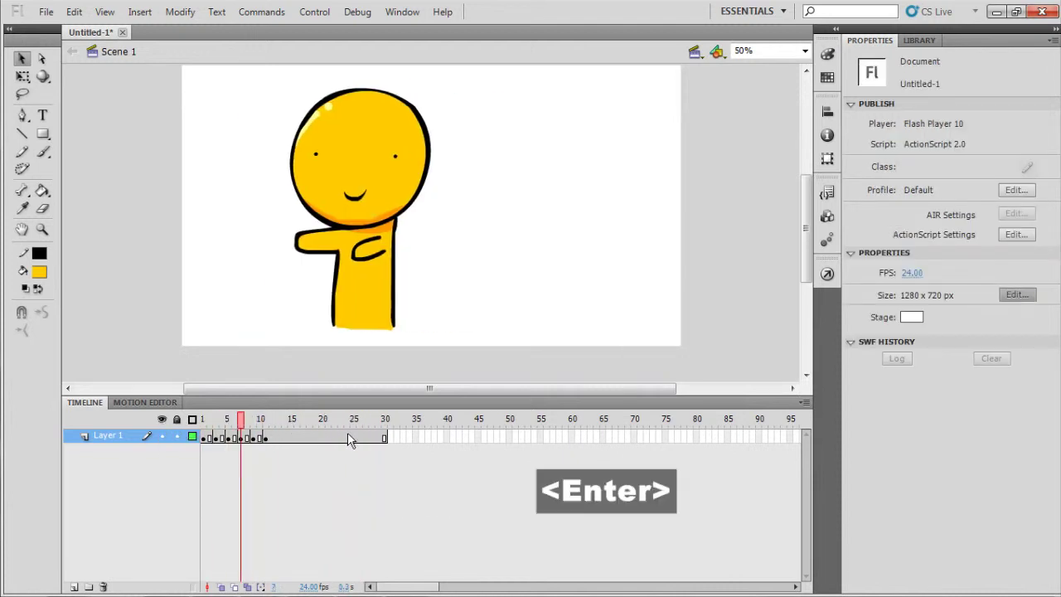
- Return the playhead to frame 1 and replay the frame-by-frame movement
{"action": "left_click", "coordinate": [192, 421]}
{"action": "mouse_move", "coordinate": [192, 421]}
{"action": "left_mouse_down"}
{"action": "mouse_move", "coordinate": [219, 424]}
{"action": "mouse_move", "coordinate": [209, 425]}
{"action": "left_mouse_up"}
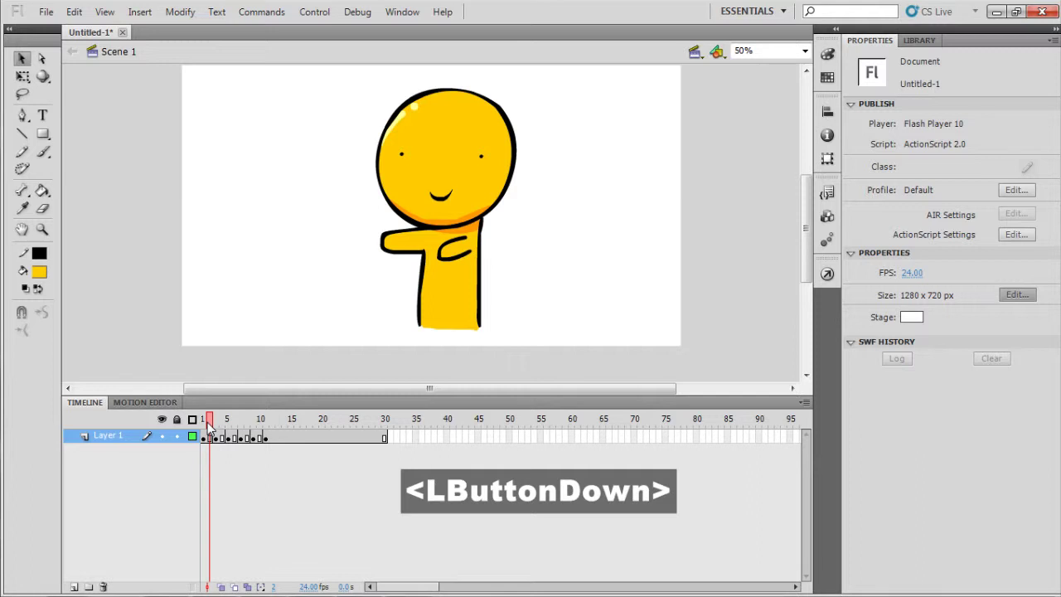
{"action": "left_click_drag", "start_coordinate": [209, 425], "coordinate": [186, 422]}
{"action": "key", "text": "Return"}
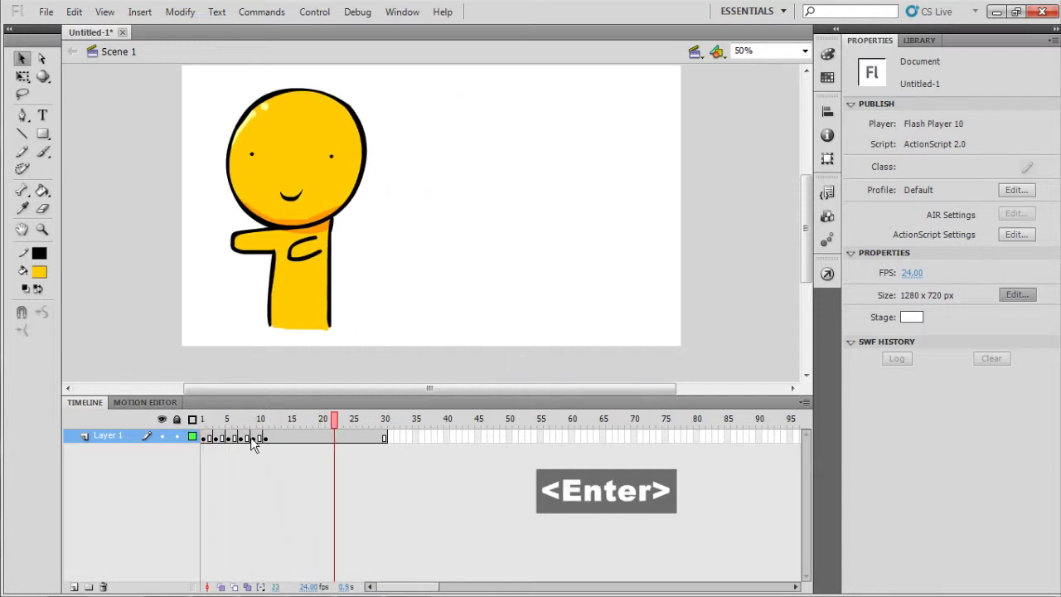
- Clear the intermediate keyframes at frames 3 to 9 of Layer 1
{"action": "left_click_drag", "start_coordinate": [249, 438], "coordinate": [214, 439]}
{"action": "right_click", "coordinate": [215, 438]}
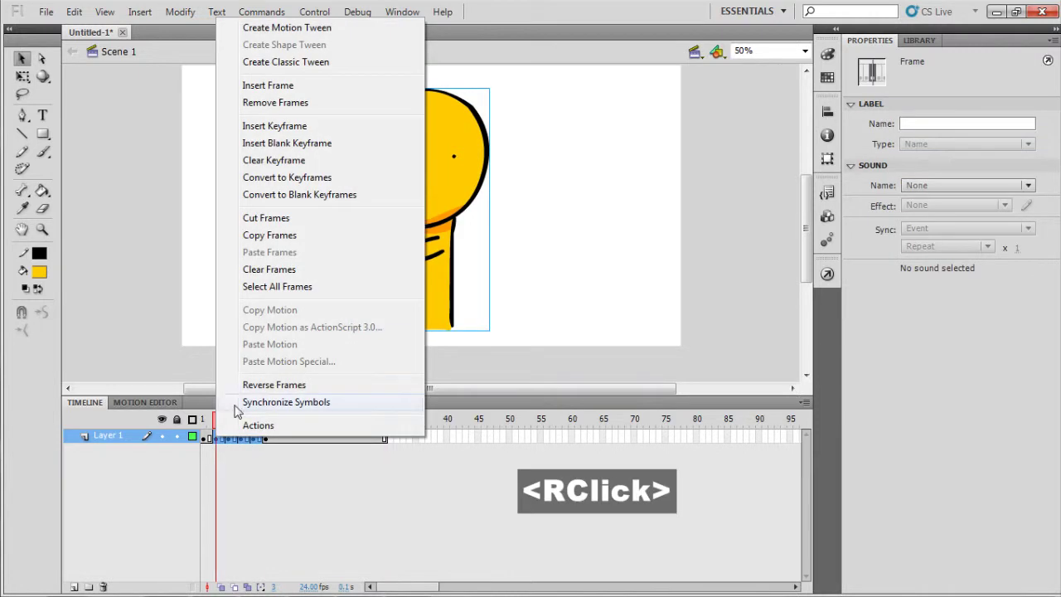
{"action": "left_click", "coordinate": [273, 160]}
- Create a classic tween between the keyframes at frames 1 and 11
{"action": "left_click_drag", "start_coordinate": [255, 448], "coordinate": [234, 448]}
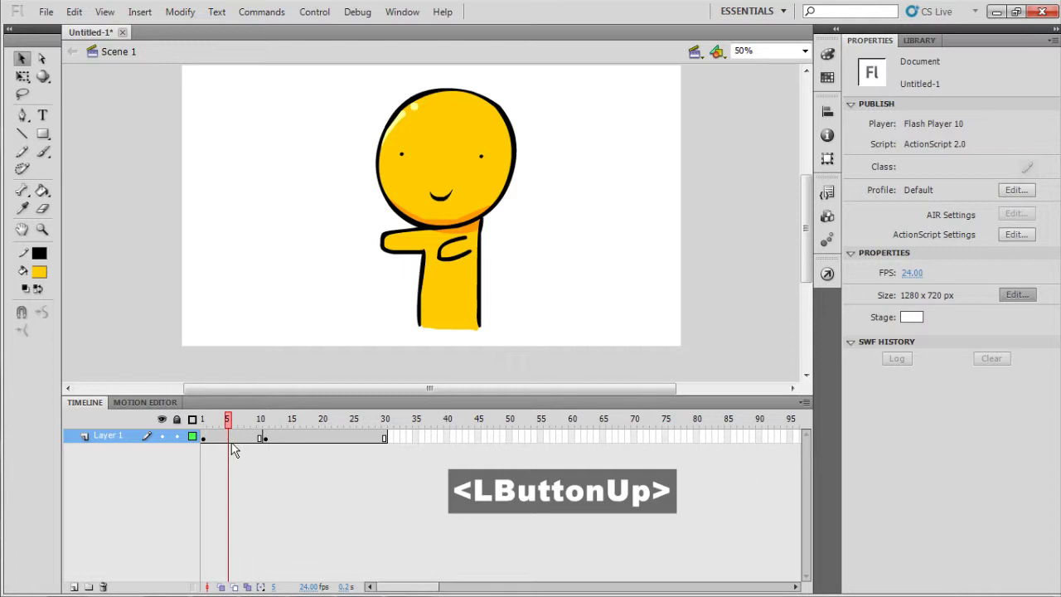
{"action": "right_click", "coordinate": [231, 438]}
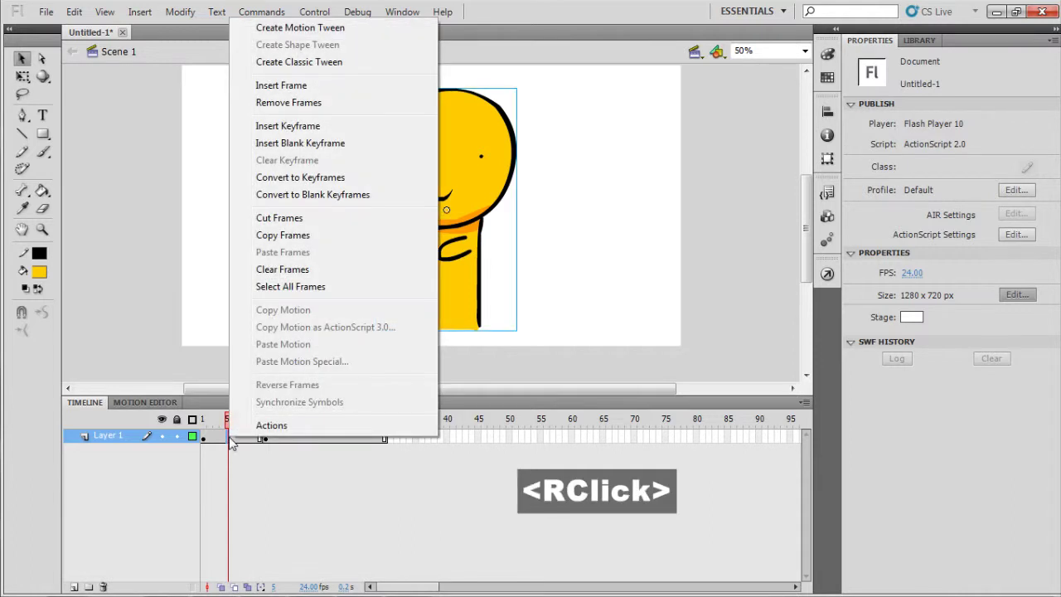
{"action": "left_click", "coordinate": [306, 63]}
- Scrub the timeline between frames 1 and 11 to review the tween, and select the character at frame 11
{"action": "left_click_drag", "start_coordinate": [241, 421], "coordinate": [267, 427]}
{"action": "left_click", "coordinate": [210, 424]}
{"action": "left_click", "coordinate": [265, 440]}
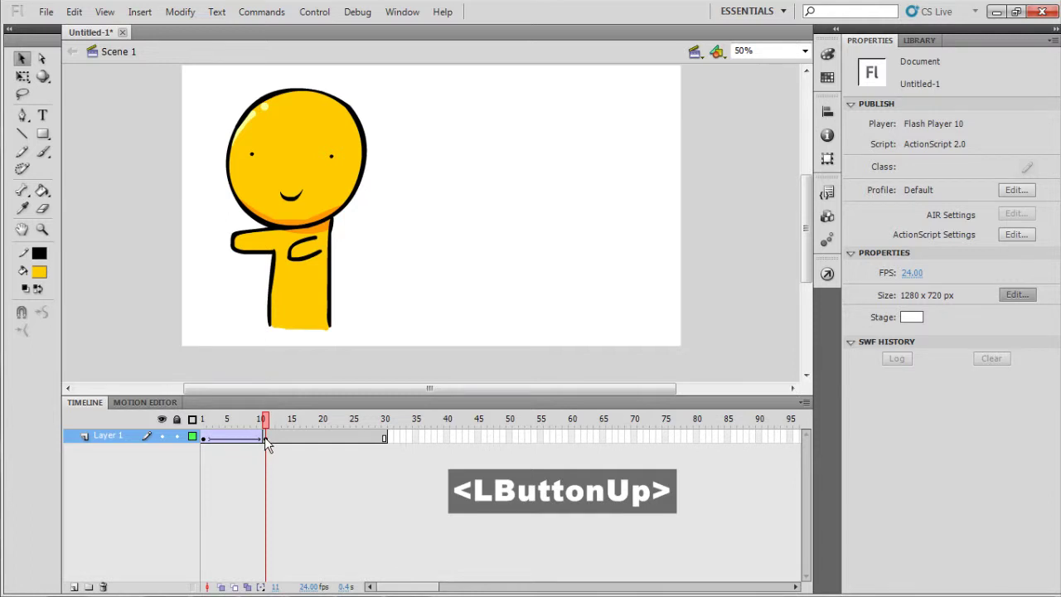
{"action": "left_click", "coordinate": [265, 441]}
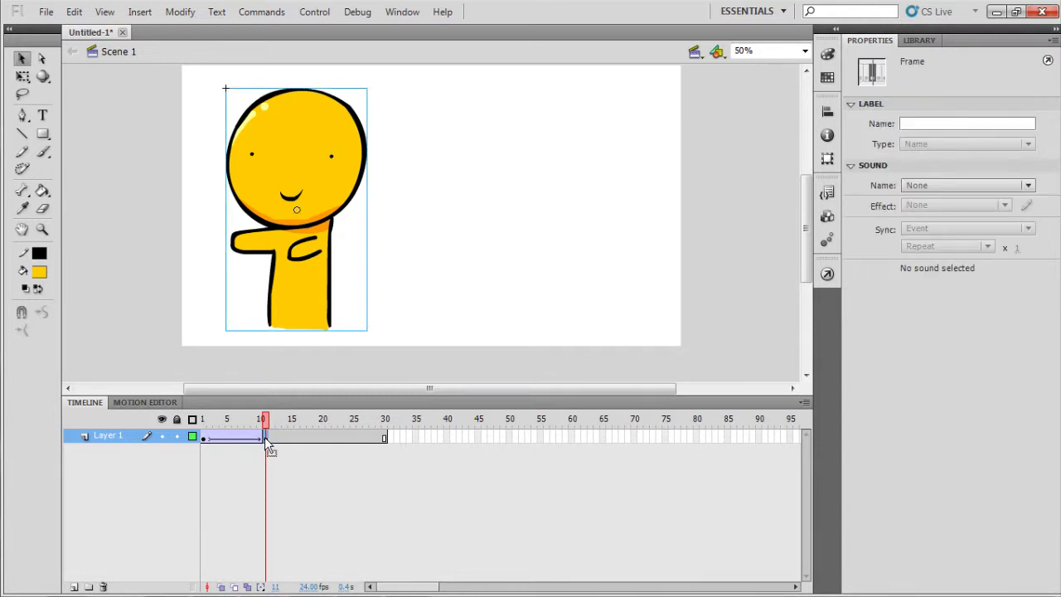
{"action": "left_click", "coordinate": [214, 421]}
{"action": "left_click_drag", "start_coordinate": [213, 421], "coordinate": [265, 419]}
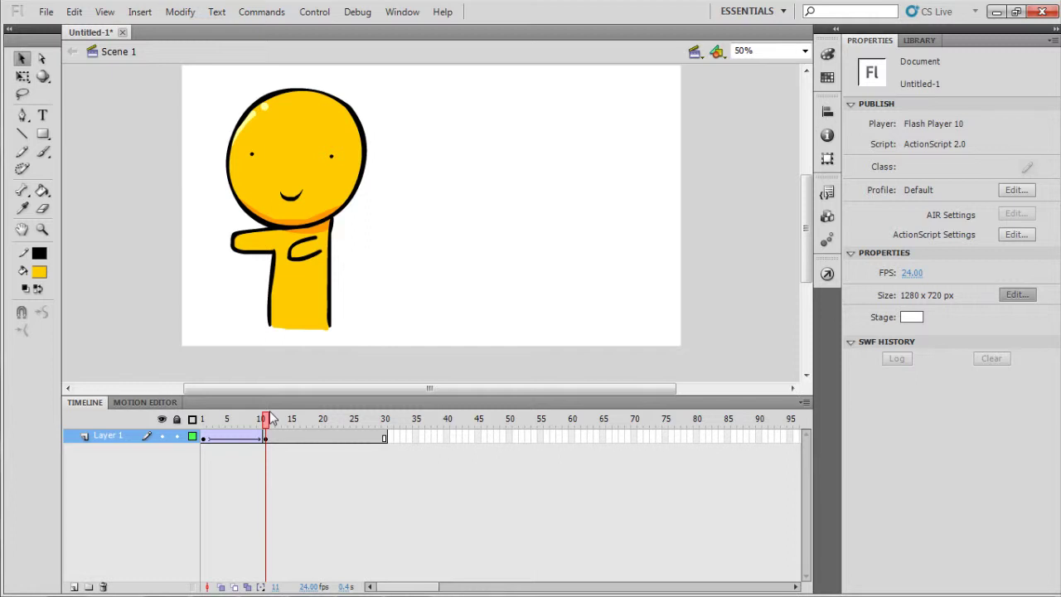
{"action": "left_click", "coordinate": [314, 312]}
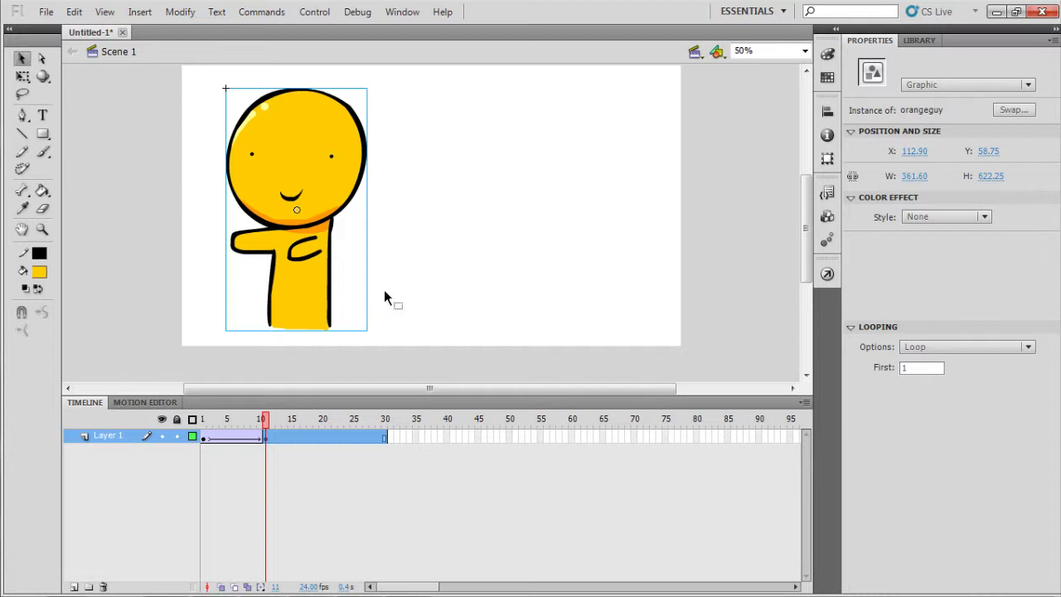
- Switch to Illustrator's gummybear.ai and select the bear's arms and legs one by one to examine its separate parts
{"action": "key", "text": "F9"}
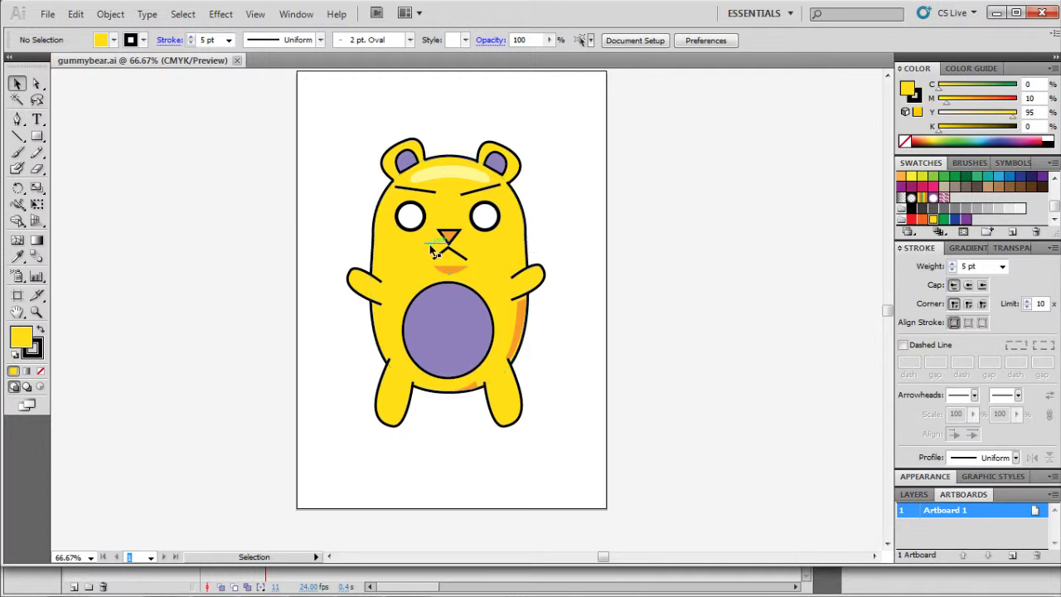
{"action": "left_click", "coordinate": [369, 290]}
{"action": "double_click", "coordinate": [539, 284]}
{"action": "left_click", "coordinate": [362, 284]}
{"action": "left_click", "coordinate": [393, 397]}
{"action": "left_click", "coordinate": [500, 410]}
{"action": "left_click", "coordinate": [530, 282]}
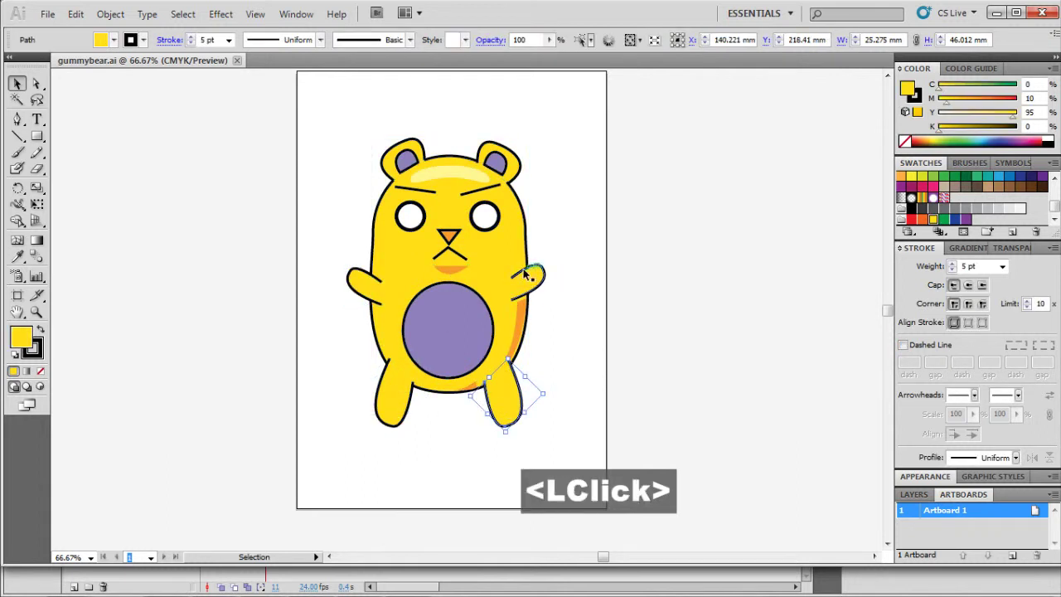
- Select the gummy bear's arms and legs one by one again to examine how each limb is separate from the body
{"action": "left_click", "coordinate": [364, 284]}
{"action": "left_click", "coordinate": [332, 200]}
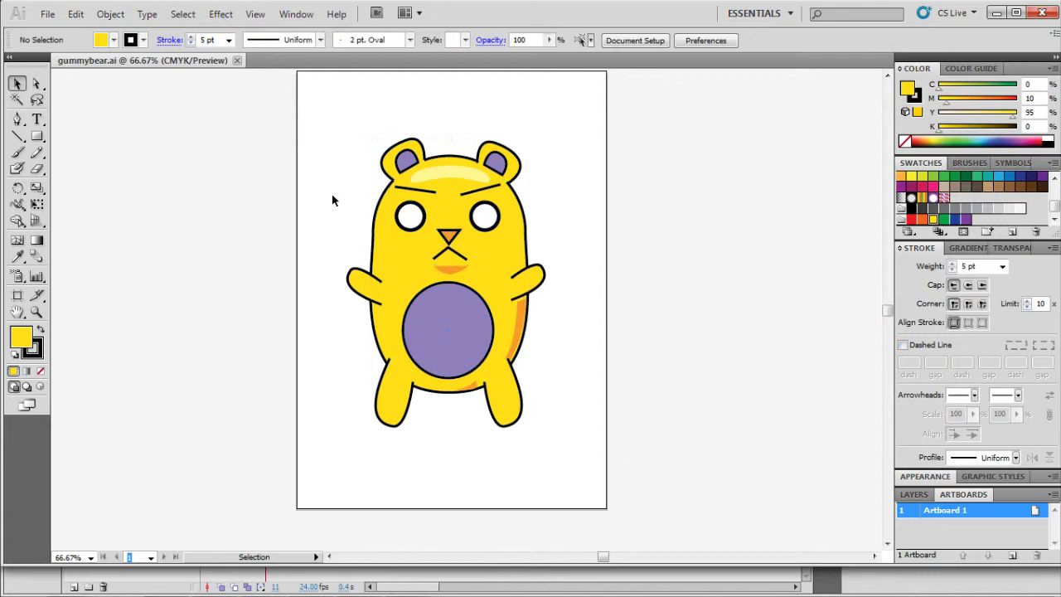
{"action": "left_click_drag", "start_coordinate": [314, 99], "coordinate": [331, 274]}
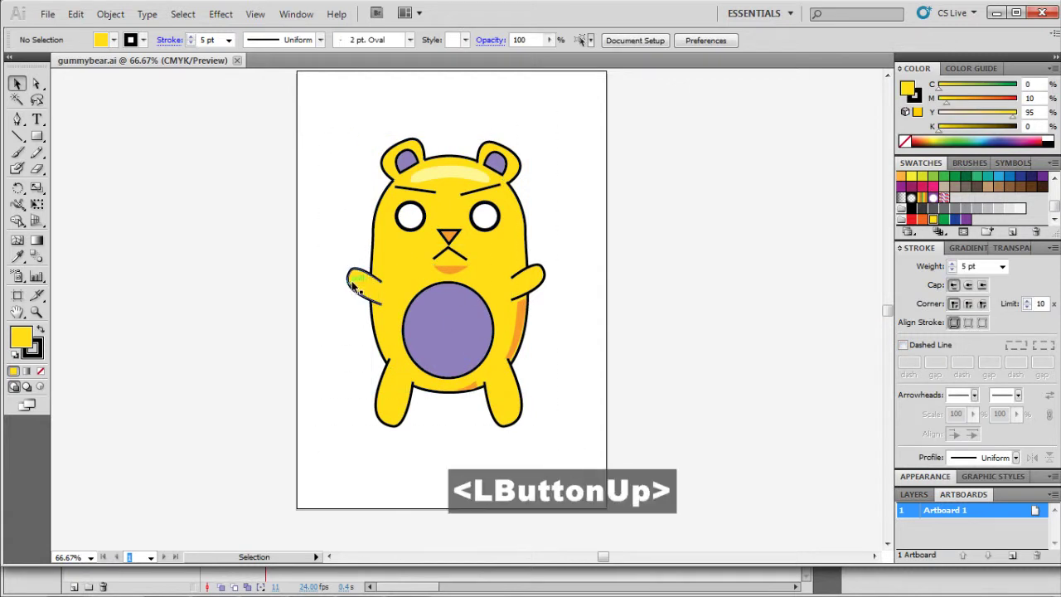
{"action": "left_click", "coordinate": [362, 286]}
{"action": "left_click", "coordinate": [401, 417]}
{"action": "left_click", "coordinate": [505, 416]}
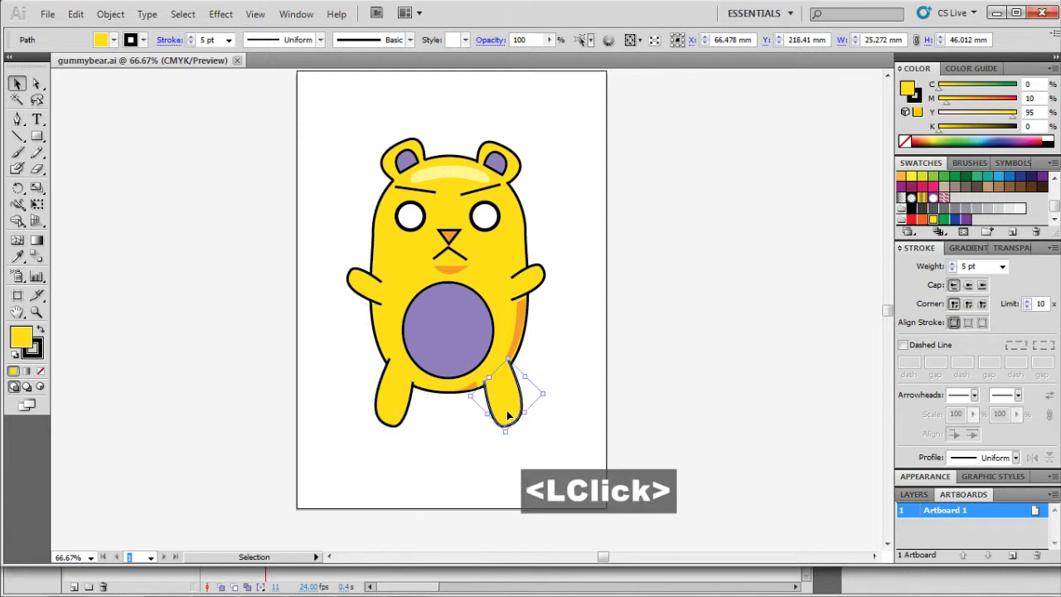
{"action": "left_click", "coordinate": [529, 280]}
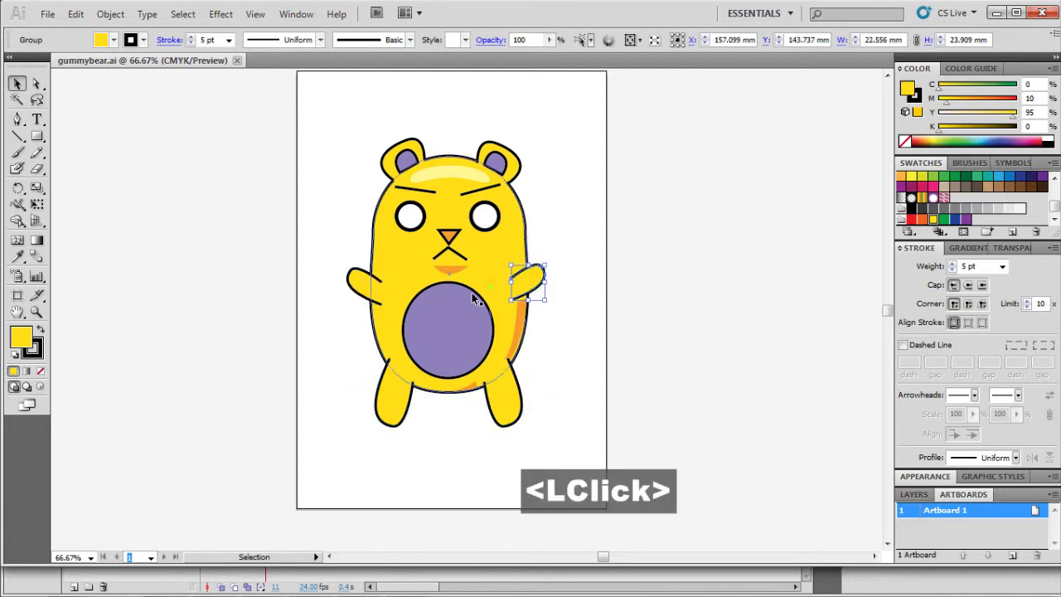
- Copy the whole gummy bear artwork and paste it into the Flash document using AI File Importer preferences with layers maintained
{"action": "left_click_drag", "start_coordinate": [606, 80], "coordinate": [311, 468]}
{"action": "key", "text": "ctrl"}
{"action": "key", "text": "ctrl+c"}
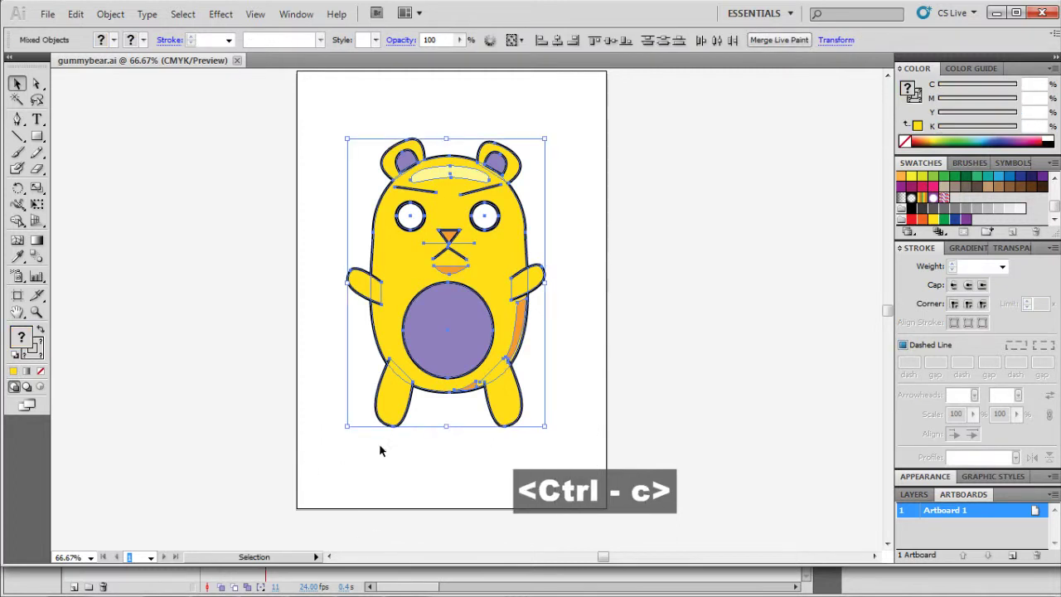
{"action": "key", "text": "ctrl+c"}
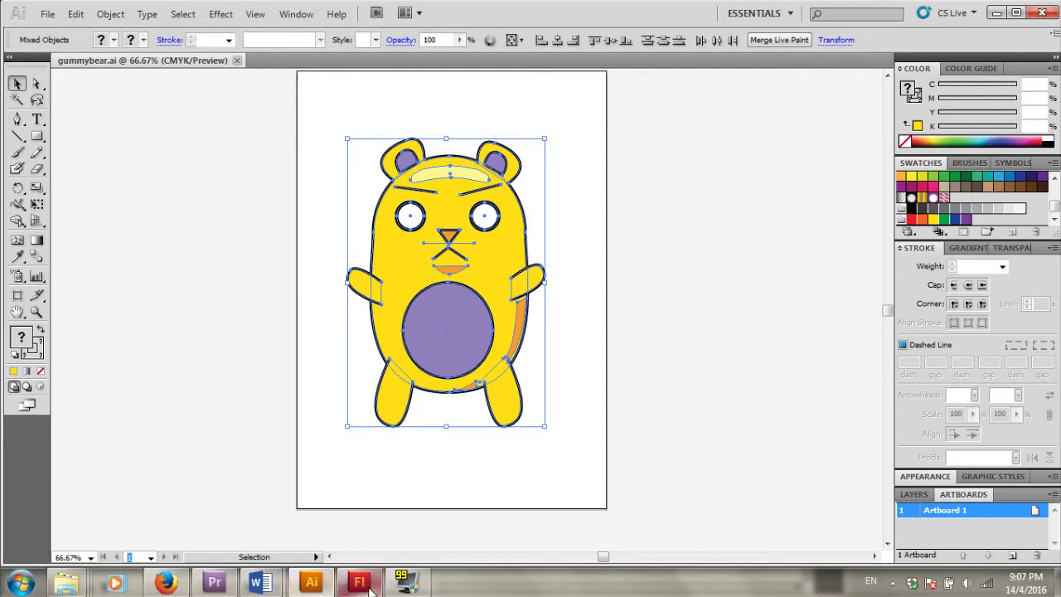
{"action": "left_click", "coordinate": [359, 583]}
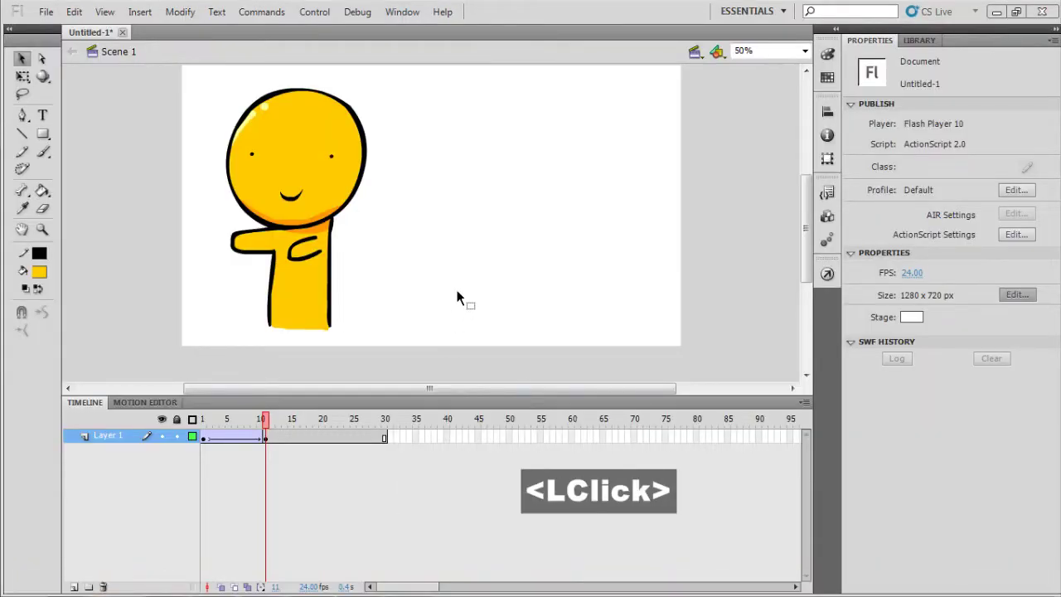
{"action": "key", "text": "ctrl+v"}
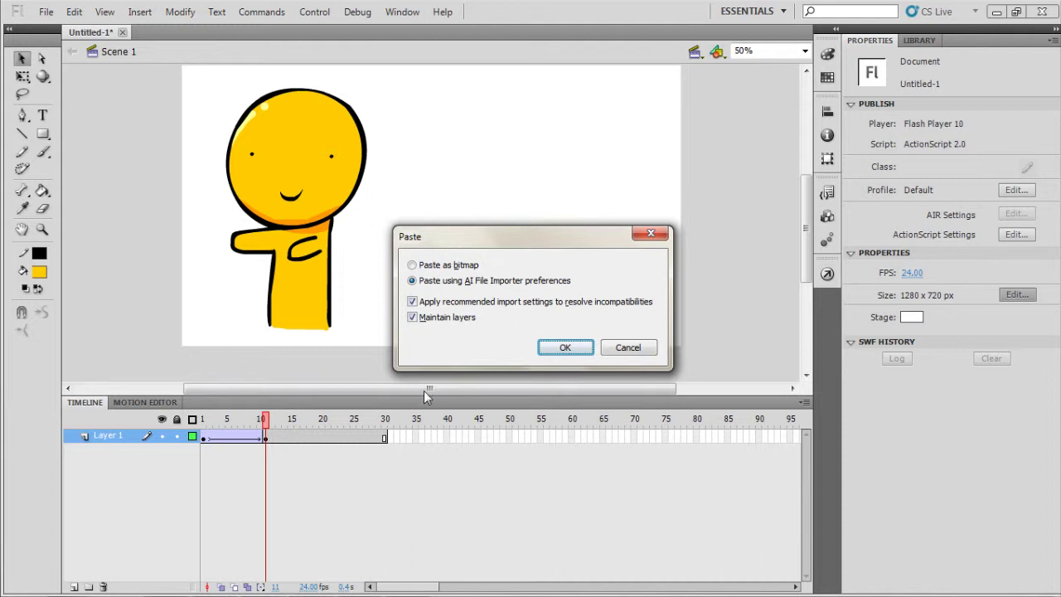
{"action": "left_click", "coordinate": [566, 348]}
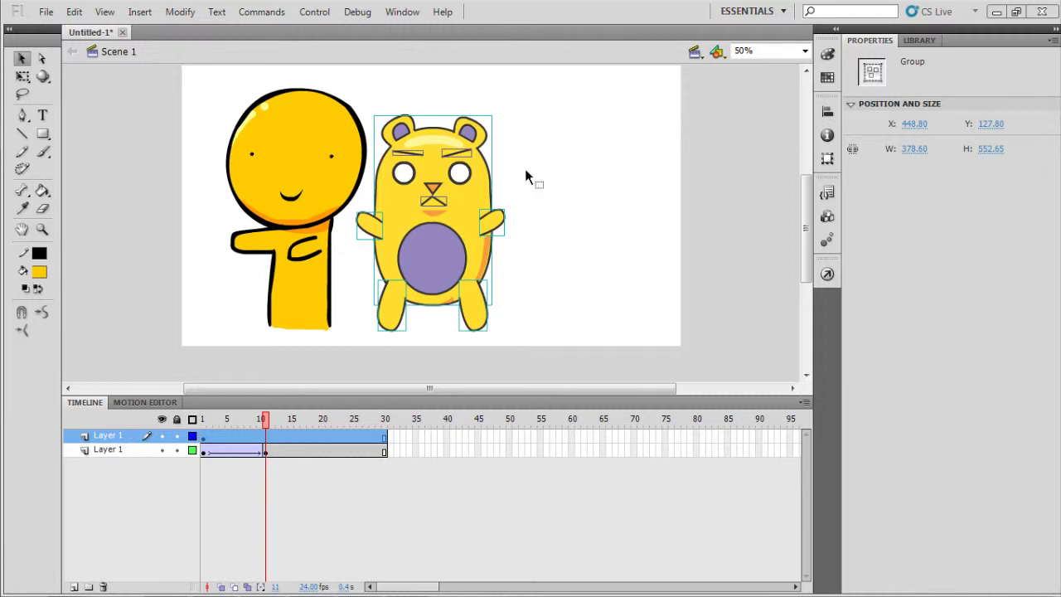
- Move the pasted bear slightly up and away from the other character, and hide the layer holding that original character
{"action": "left_click_drag", "start_coordinate": [427, 267], "coordinate": [448, 245]}
{"action": "left_click", "coordinate": [163, 451]}
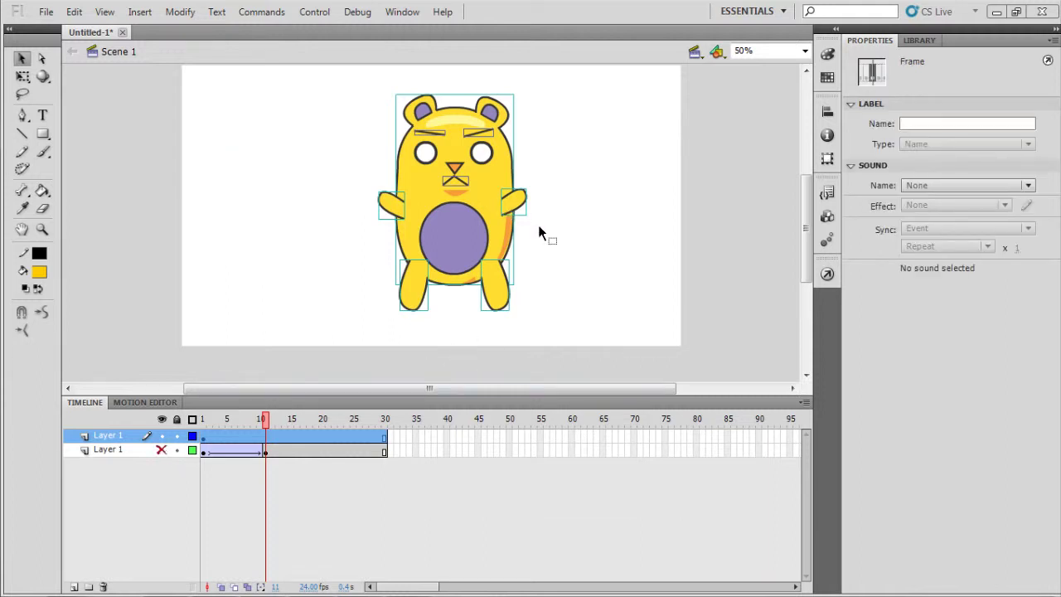
{"action": "left_click", "coordinate": [510, 241]}
{"action": "left_click", "coordinate": [509, 239]}
- Select the pasted bear's hands and legs one by one to check that each is a separate group
{"action": "left_click", "coordinate": [370, 231]}
{"action": "left_click", "coordinate": [395, 297]}
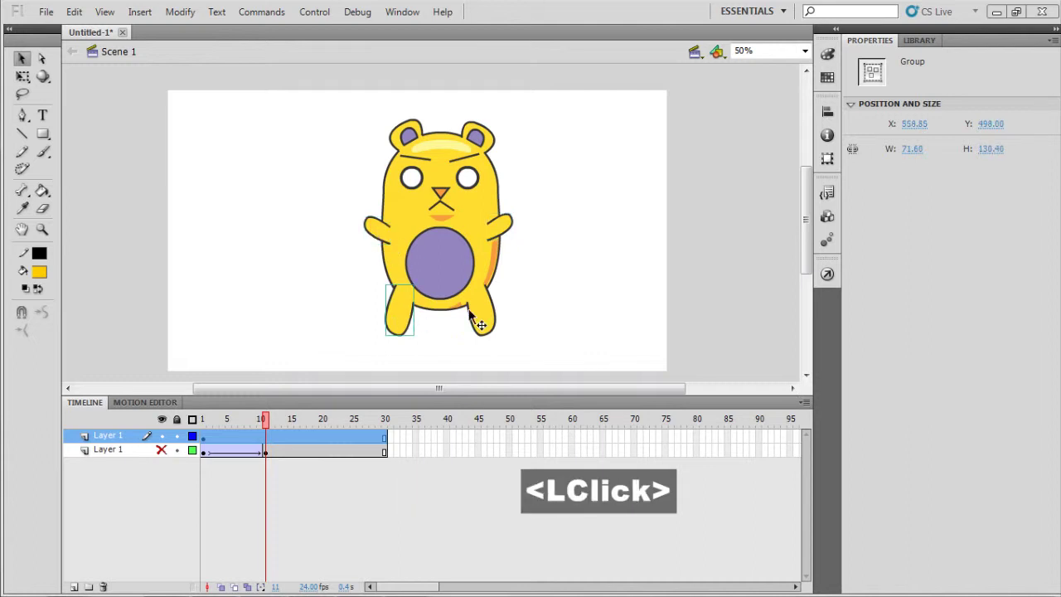
{"action": "left_click", "coordinate": [482, 320]}
{"action": "left_click", "coordinate": [507, 234]}
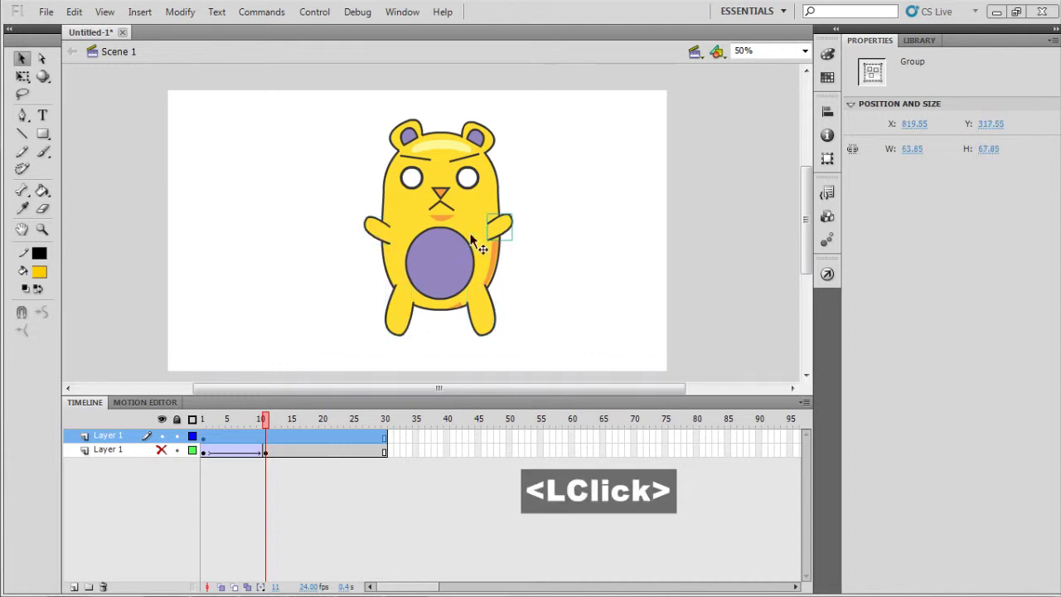
{"action": "left_click", "coordinate": [376, 234]}
{"action": "left_click", "coordinate": [501, 227]}
{"action": "left_click", "coordinate": [387, 236]}
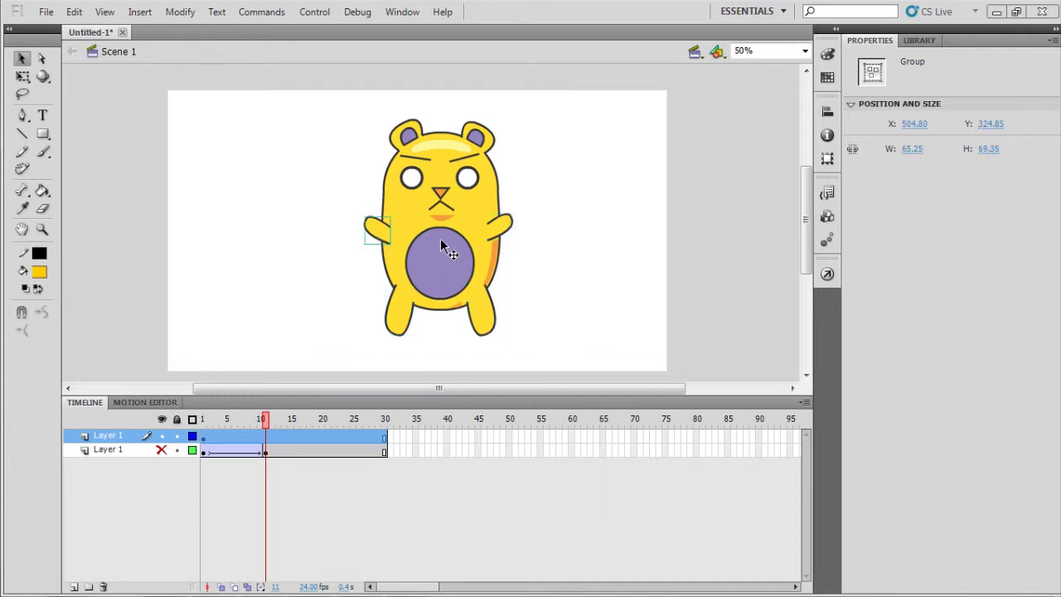
- Convert the bear's body and facial features together into a graphic symbol named gummybear_body
{"action": "left_click_drag", "start_coordinate": [387, 102], "coordinate": [497, 213]}
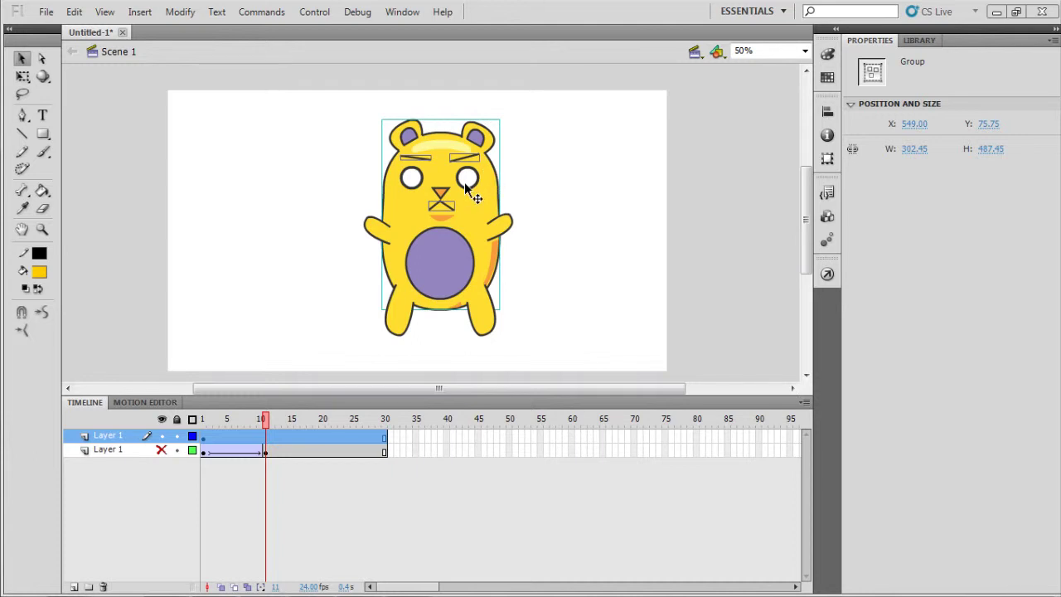
{"action": "key", "text": "F8"}
{"action": "type", "text": "g"}
{"action": "type", "text": "ummybear_bo"}
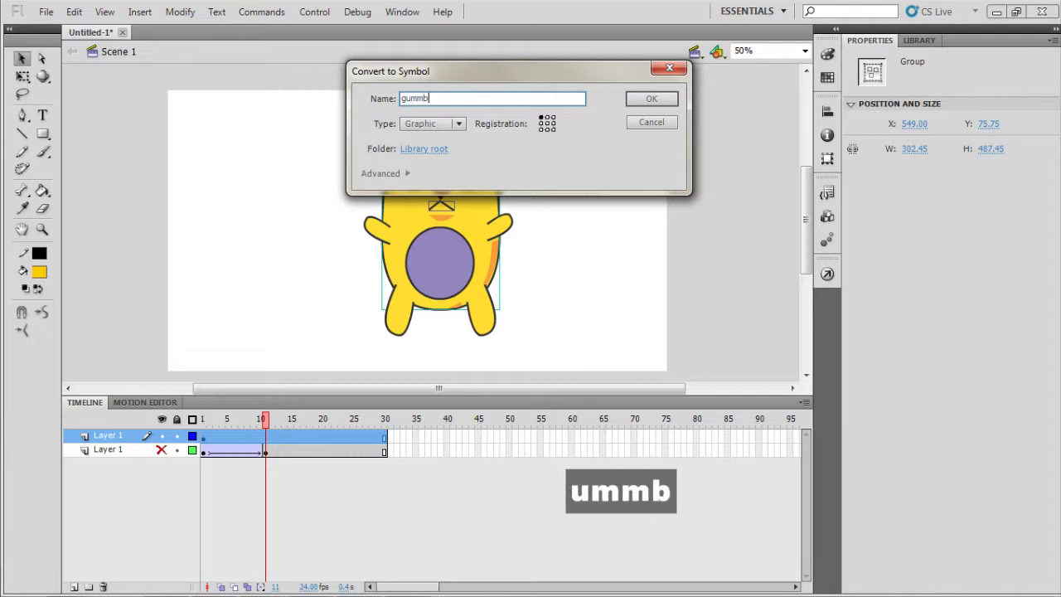
{"action": "key", "text": "BackSpace"}
{"action": "type", "text": "ybear_body"}
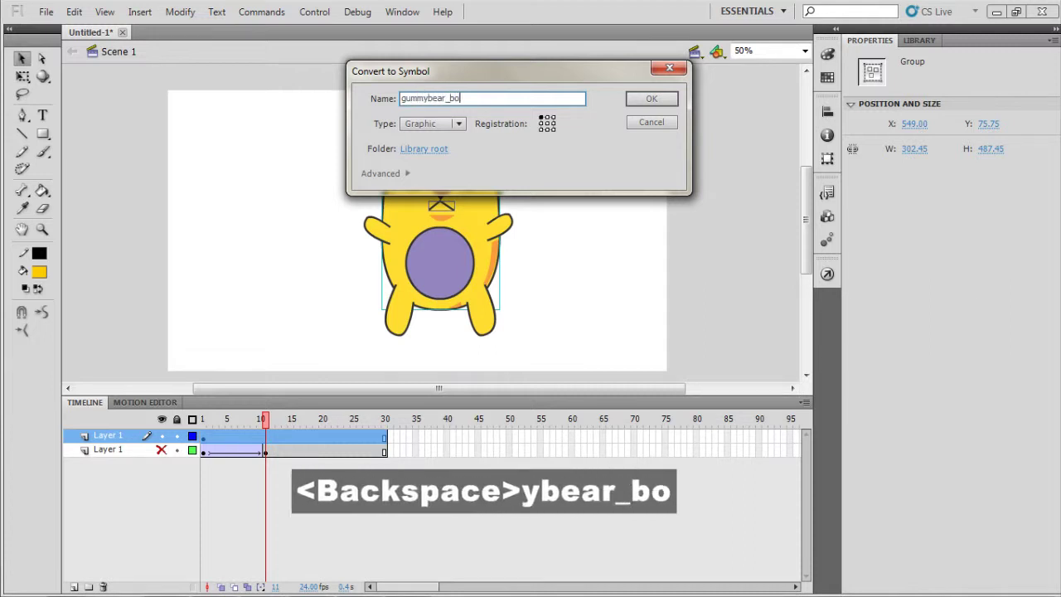
{"action": "key", "text": "Return"}
- Convert the bear's left hand into a graphic symbol named Lhand
{"action": "left_click", "coordinate": [378, 222]}
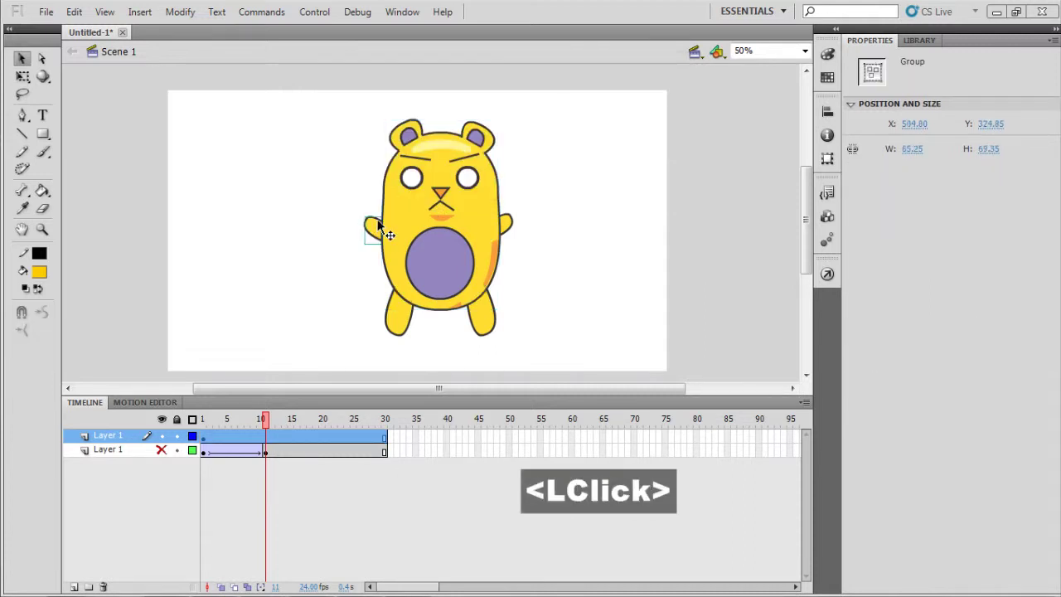
{"action": "key", "text": "F8"}
{"action": "type", "text": "gy"}
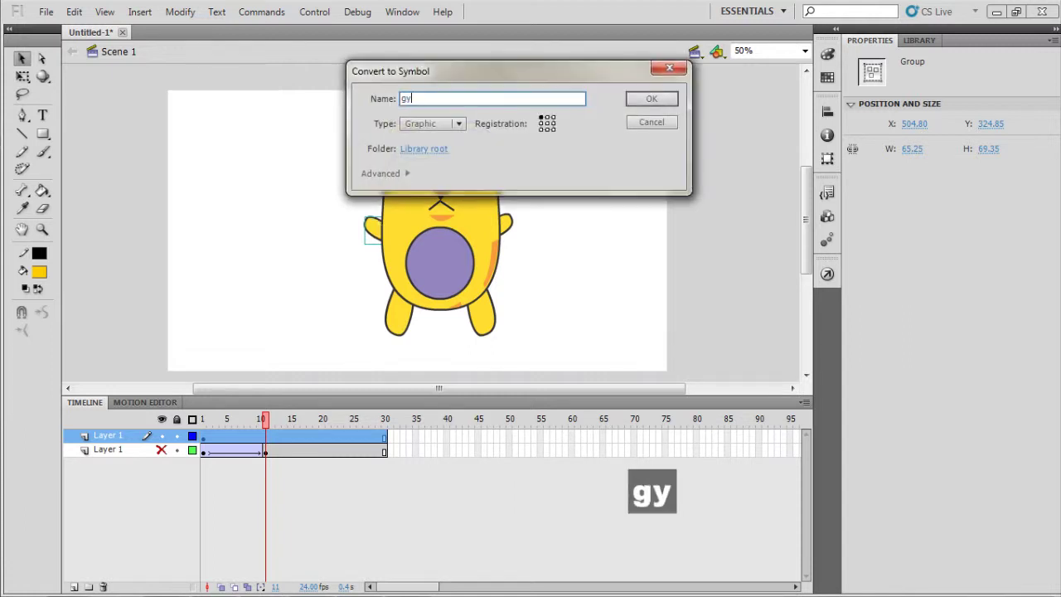
{"action": "key", "text": "BackSpace"}
{"action": "type", "text": "Lhand"}
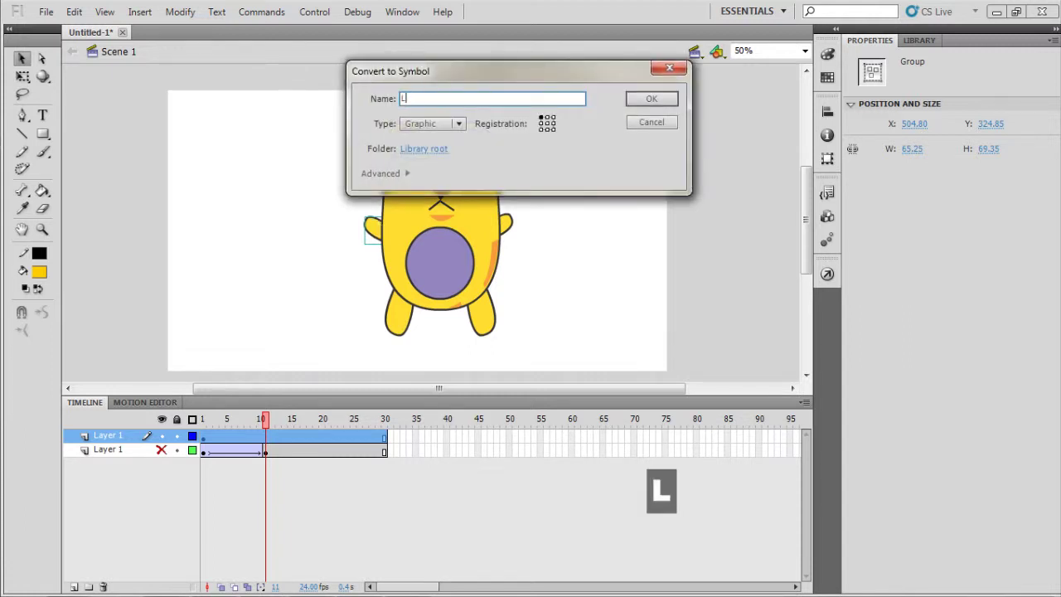
{"action": "key", "text": "Return"}
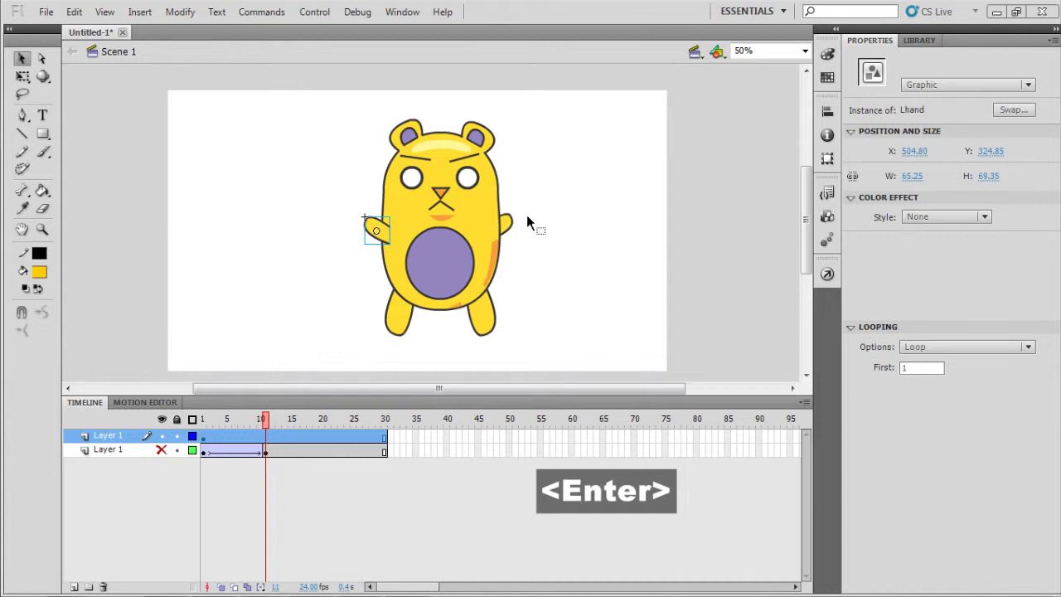
- Convert the bear's right hand into a graphic symbol named Rhand
{"action": "left_click", "coordinate": [511, 222]}
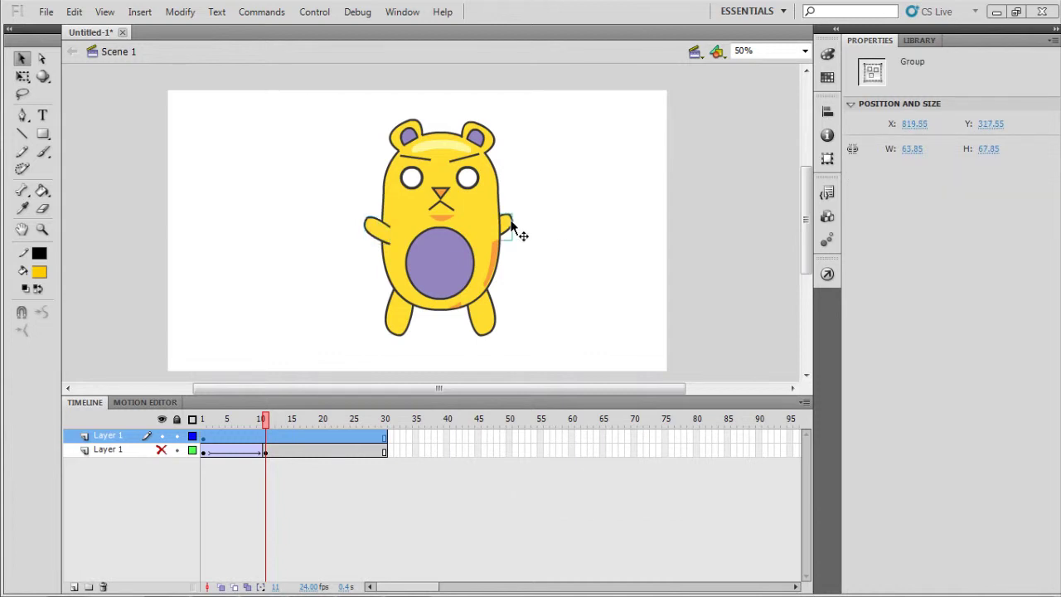
{"action": "key", "text": "F8"}
{"action": "type", "text": "Rhand"}
{"action": "key", "text": "Return"}
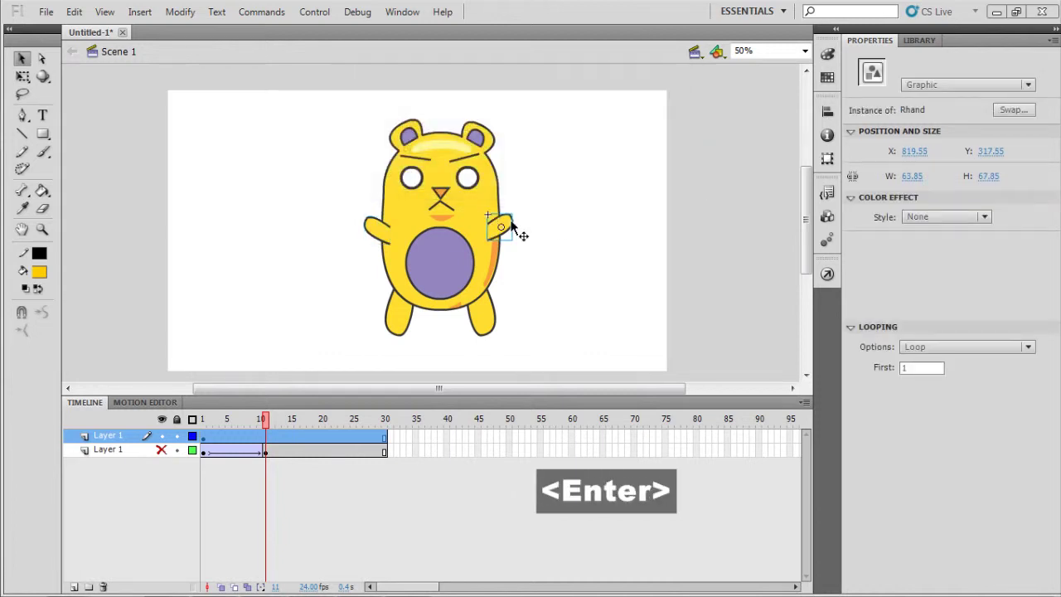
- Convert the bear's left leg into a graphic symbol named Lleg
{"action": "left_click", "coordinate": [422, 324]}
{"action": "double_click", "coordinate": [411, 323]}
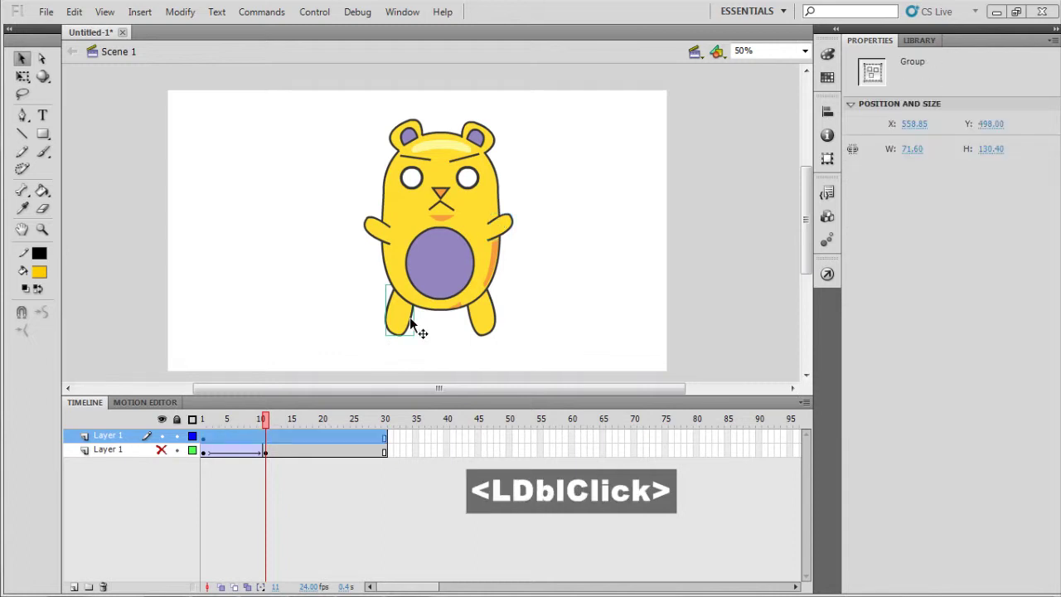
{"action": "key", "text": "F8"}
{"action": "type", "text": "Lleg"}
{"action": "key", "text": "Return"}
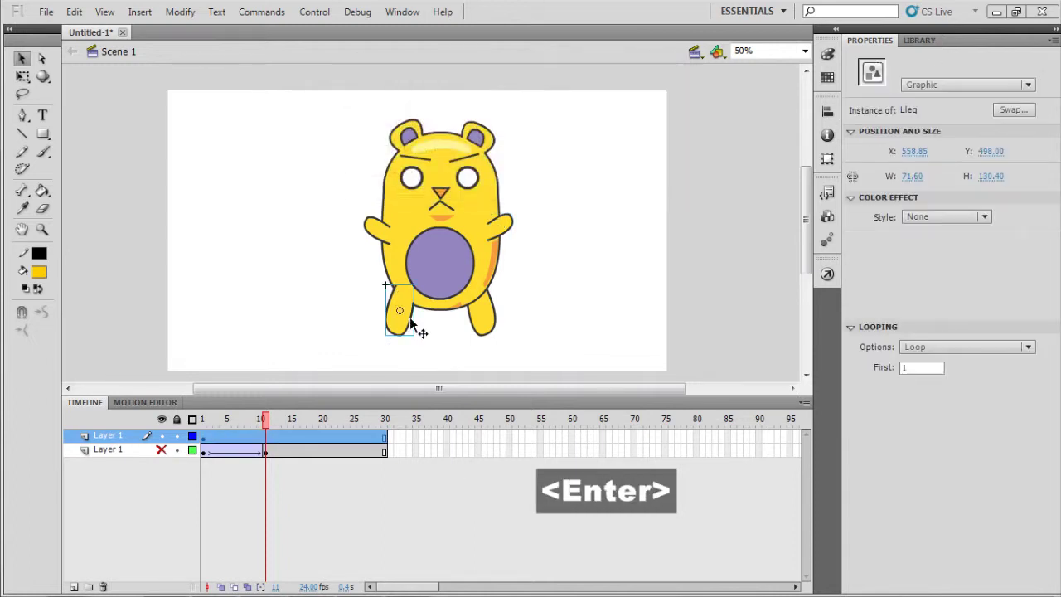
- Convert the bear's right leg into a graphic symbol named Rleg
{"action": "left_click", "coordinate": [487, 322]}
{"action": "key", "text": "F8"}
{"action": "type", "text": "Rleg"}
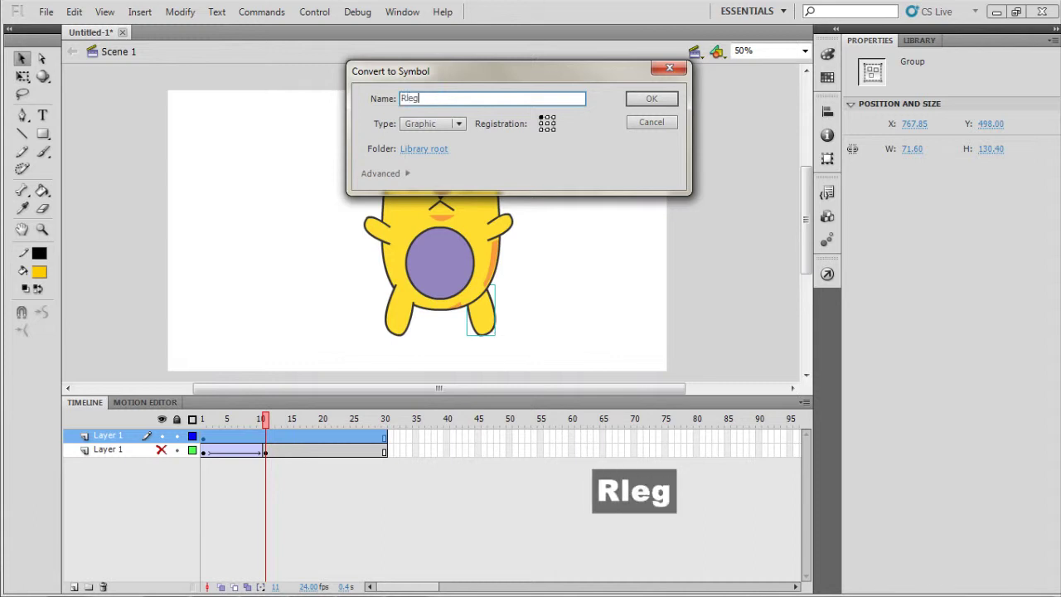
{"action": "key", "text": "Return"}
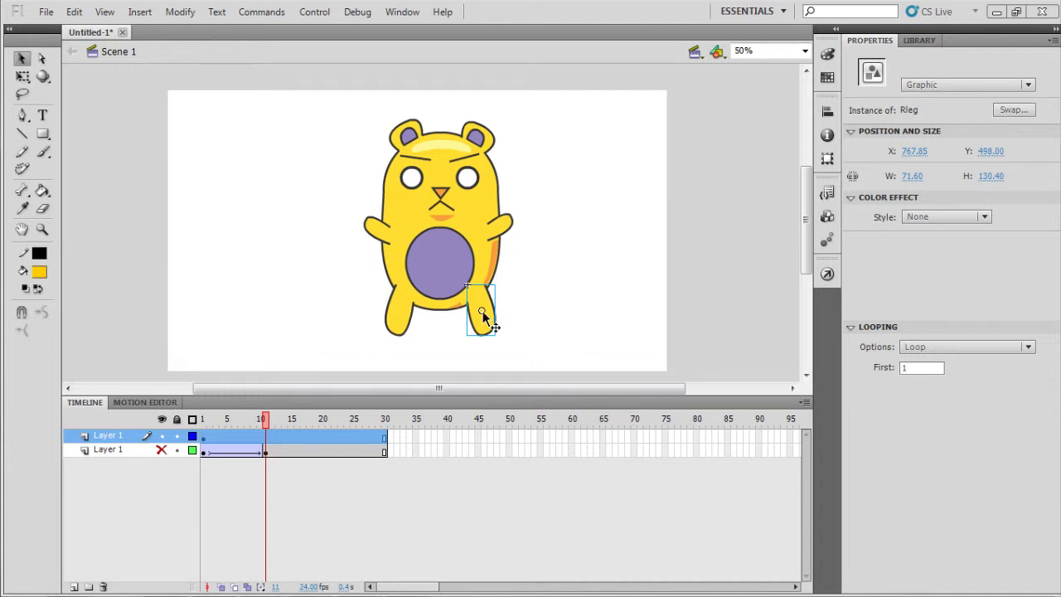
- With Free Transform, move the transformation points of the Rleg and Lleg symbols up to where the legs join the body
{"action": "key", "text": "q"}
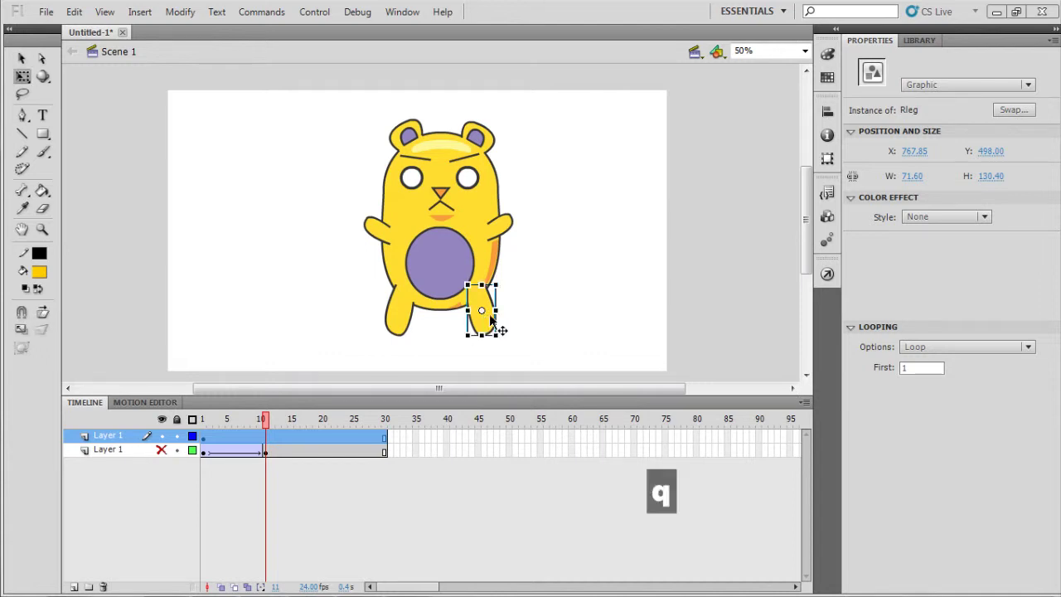
{"action": "left_click_drag", "start_coordinate": [511, 280], "coordinate": [476, 293]}
{"action": "left_click", "coordinate": [400, 316]}
{"action": "left_click_drag", "start_coordinate": [399, 315], "coordinate": [406, 294]}
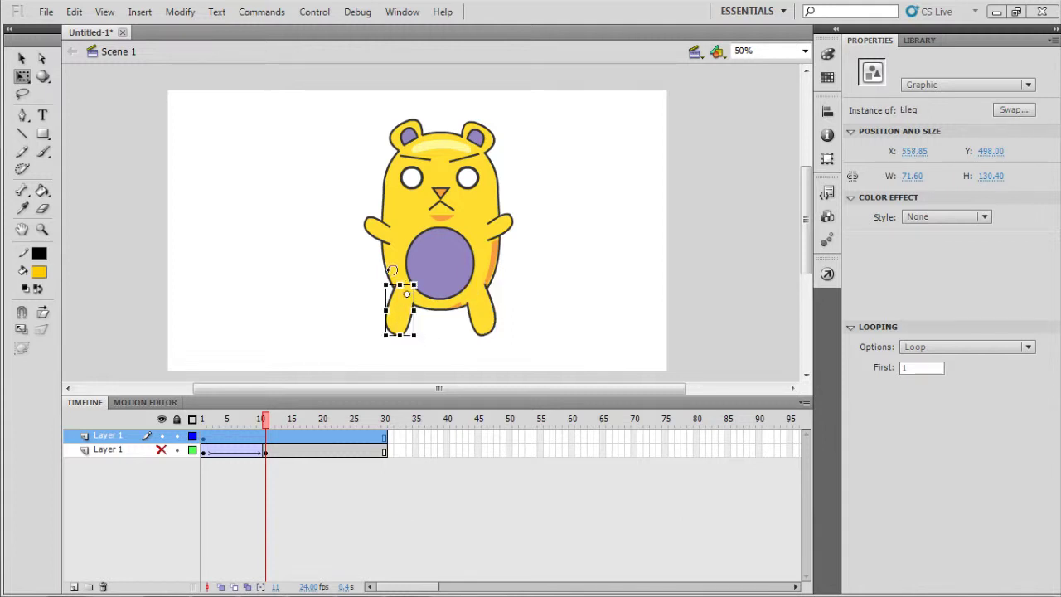
- Move the transformation points of Lhand and Rhand to the shoulders with Free Transform, then test-rotate Rhand and undo the rotation
{"action": "left_click", "coordinate": [22, 78]}
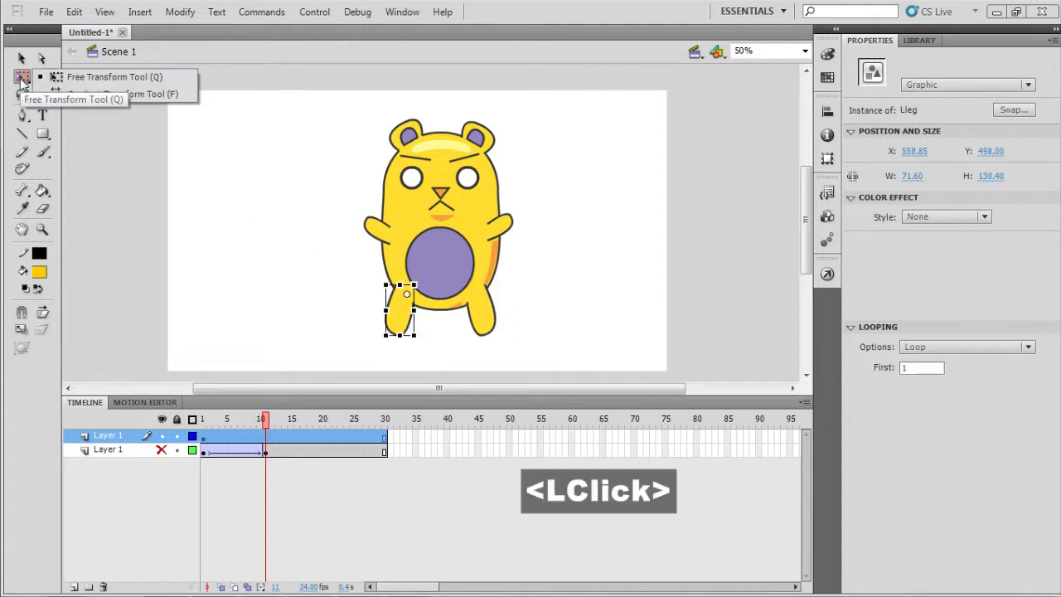
{"action": "left_click", "coordinate": [83, 77]}
{"action": "left_click", "coordinate": [228, 175]}
{"action": "left_click", "coordinate": [376, 234]}
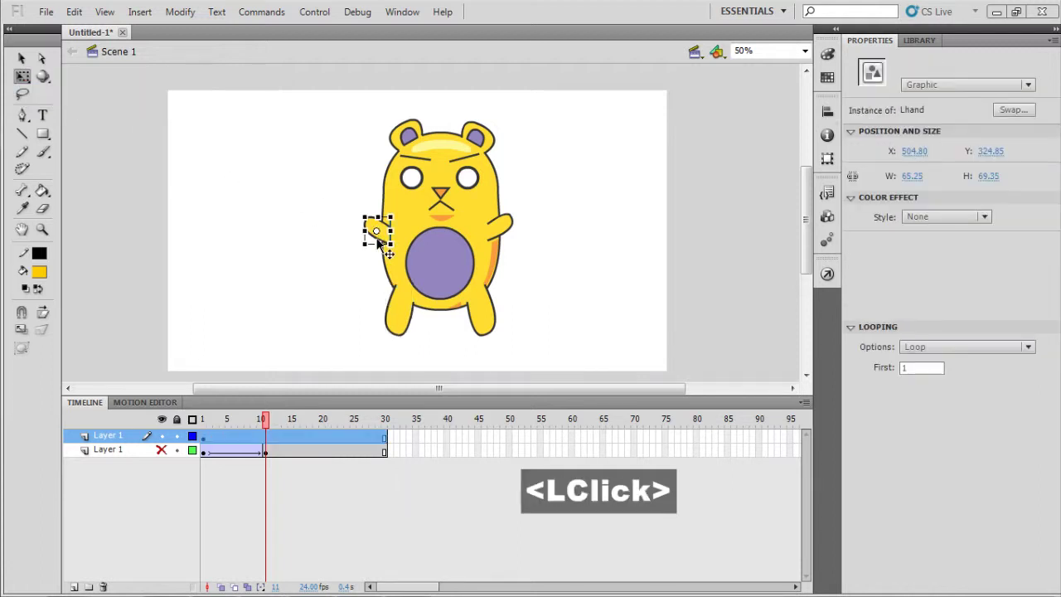
{"action": "left_click_drag", "start_coordinate": [390, 243], "coordinate": [390, 239]}
{"action": "left_click", "coordinate": [504, 230]}
{"action": "left_click", "coordinate": [503, 229]}
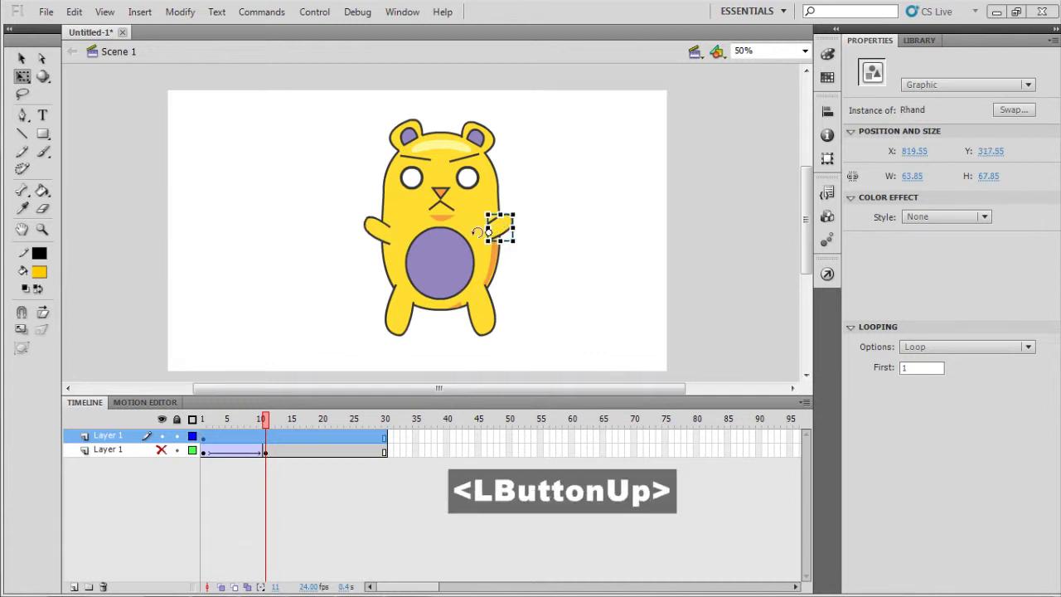
{"action": "left_click_drag", "start_coordinate": [526, 208], "coordinate": [535, 228]}
{"action": "key", "text": "ctrl+z"}
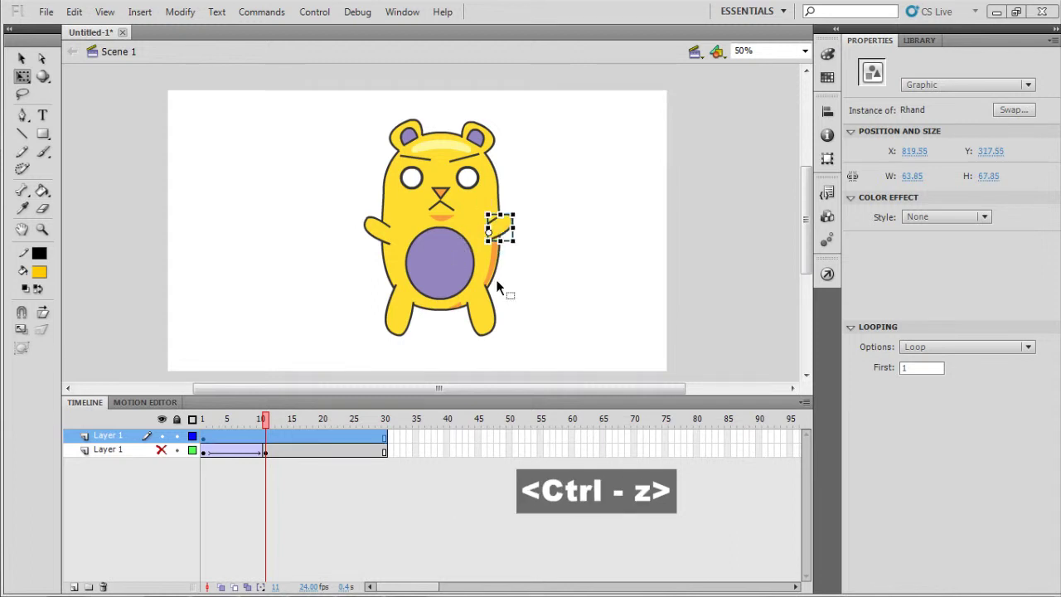
- Move the transformation point of the gummybear_body symbol down to the lower part of the belly
{"action": "left_click", "coordinate": [484, 330]}
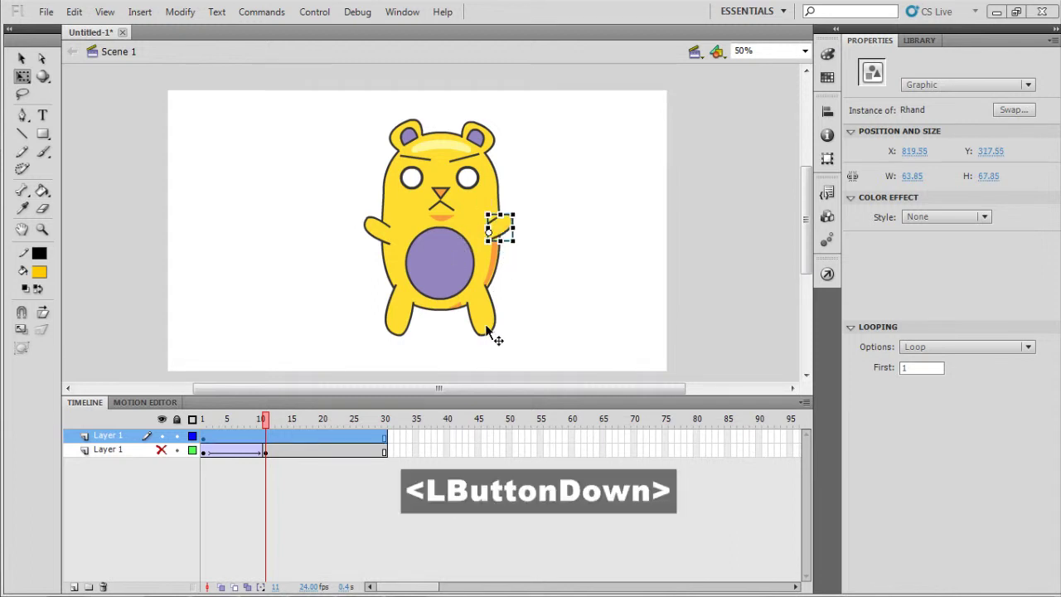
{"action": "left_click", "coordinate": [398, 317]}
{"action": "left_click", "coordinate": [439, 249]}
{"action": "left_click_drag", "start_coordinate": [442, 215], "coordinate": [439, 281]}
- Test-rotate the body and the right hand around their transformation points, undoing each rotation
{"action": "left_click_drag", "start_coordinate": [516, 119], "coordinate": [566, 163]}
{"action": "key", "text": "ctrl+z"}
{"action": "left_click", "coordinate": [557, 236]}
{"action": "left_click", "coordinate": [439, 215]}
{"action": "left_click_drag", "start_coordinate": [504, 116], "coordinate": [371, 124]}
{"action": "key", "text": "ctrl+z"}
{"action": "left_click", "coordinate": [503, 225]}
{"action": "left_click", "coordinate": [522, 224]}
{"action": "left_click", "coordinate": [500, 228]}
{"action": "left_click_drag", "start_coordinate": [520, 208], "coordinate": [501, 200]}
{"action": "key", "text": "ctrl+z"}
{"action": "left_click", "coordinate": [490, 182]}
{"action": "left_click_drag", "start_coordinate": [519, 116], "coordinate": [435, 133]}
{"action": "key", "text": "ctrl+z"}
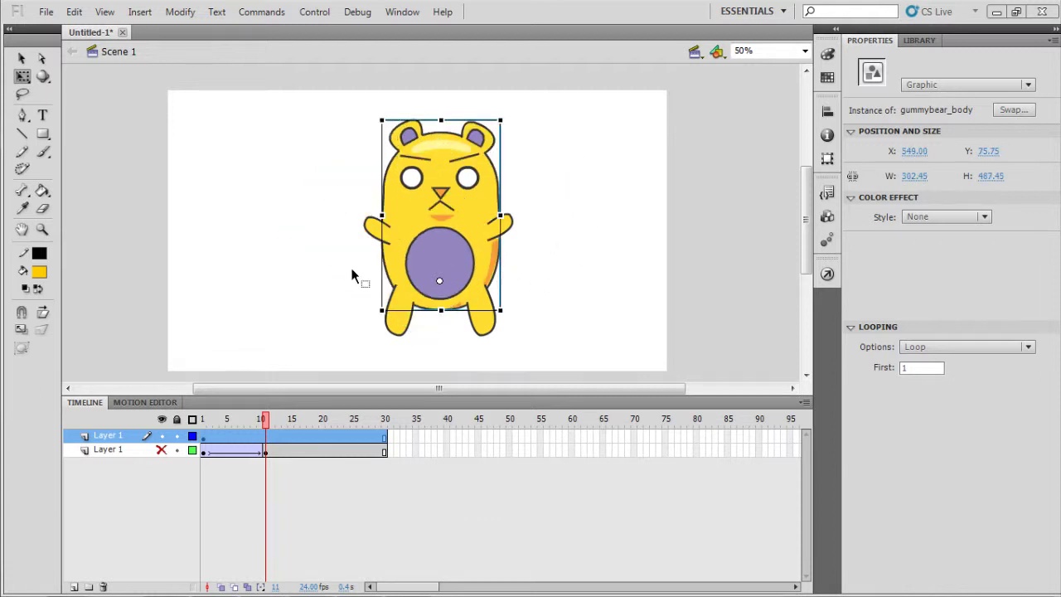
- Select all the bear's parts and convert them together into one graphic symbol named gummybear
{"action": "left_click_drag", "start_coordinate": [551, 145], "coordinate": [344, 335]}
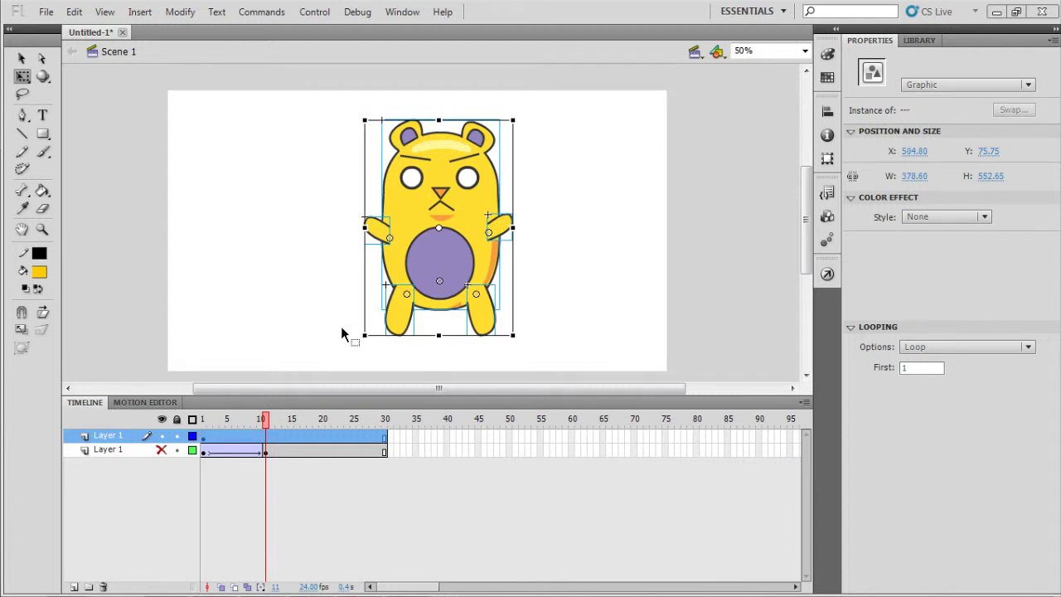
{"action": "key", "text": "F8"}
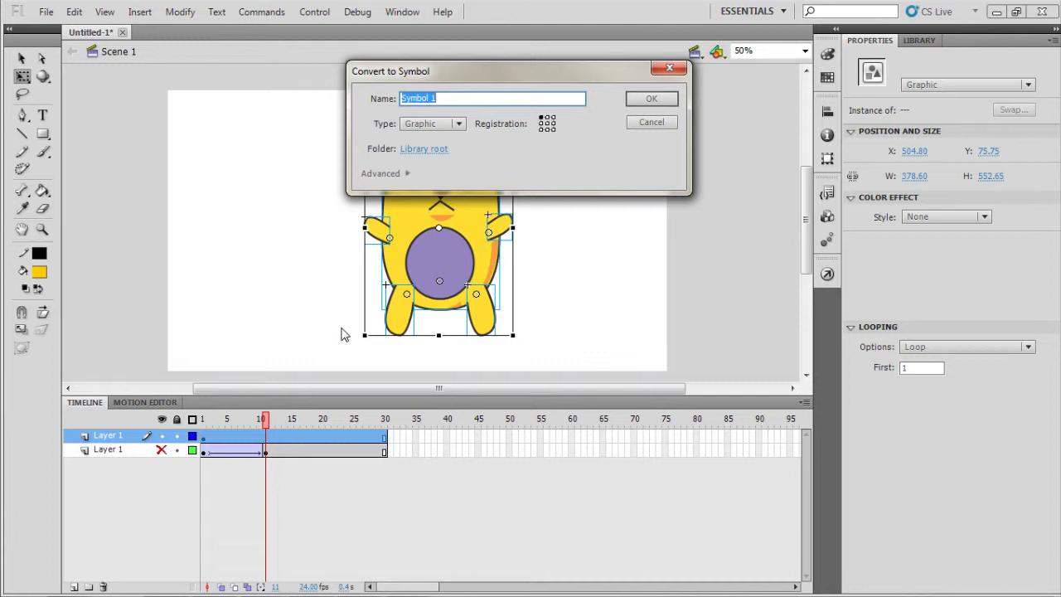
{"action": "type", "text": "gummyb"}
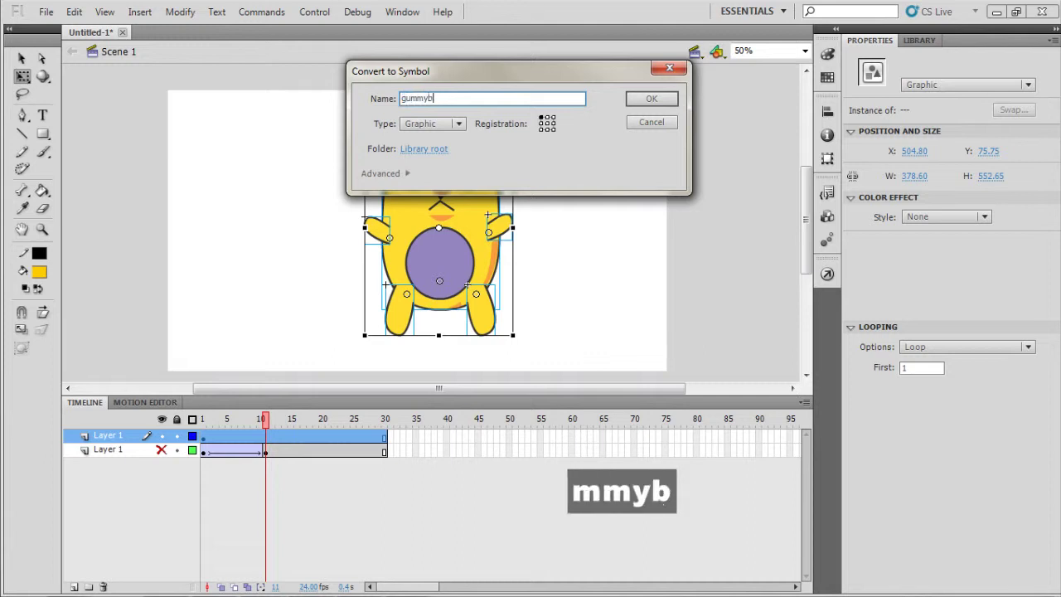
{"action": "type", "text": "ear"}
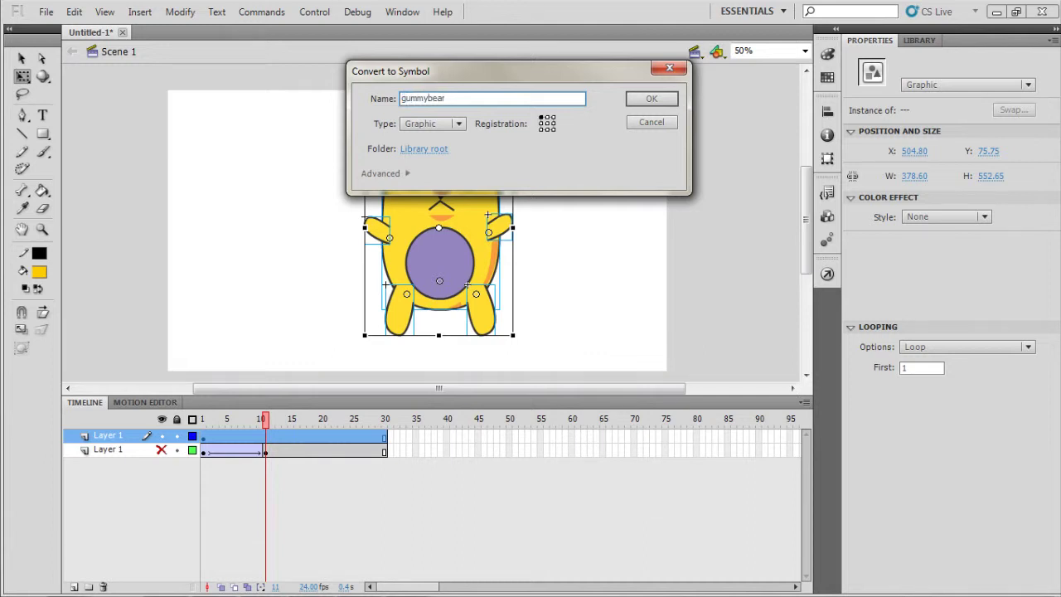
{"action": "key", "text": "Return"}
{"action": "double_click", "coordinate": [621, 208]}
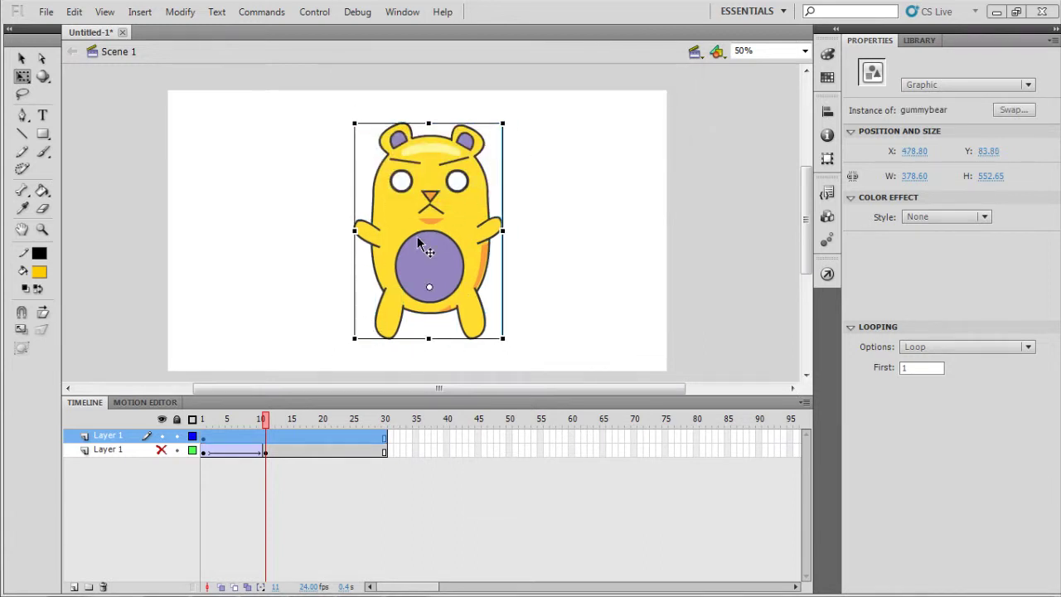
- Select and deselect the gummybear instance on the stage to check that it behaves as a single object
{"action": "left_click", "coordinate": [539, 240]}
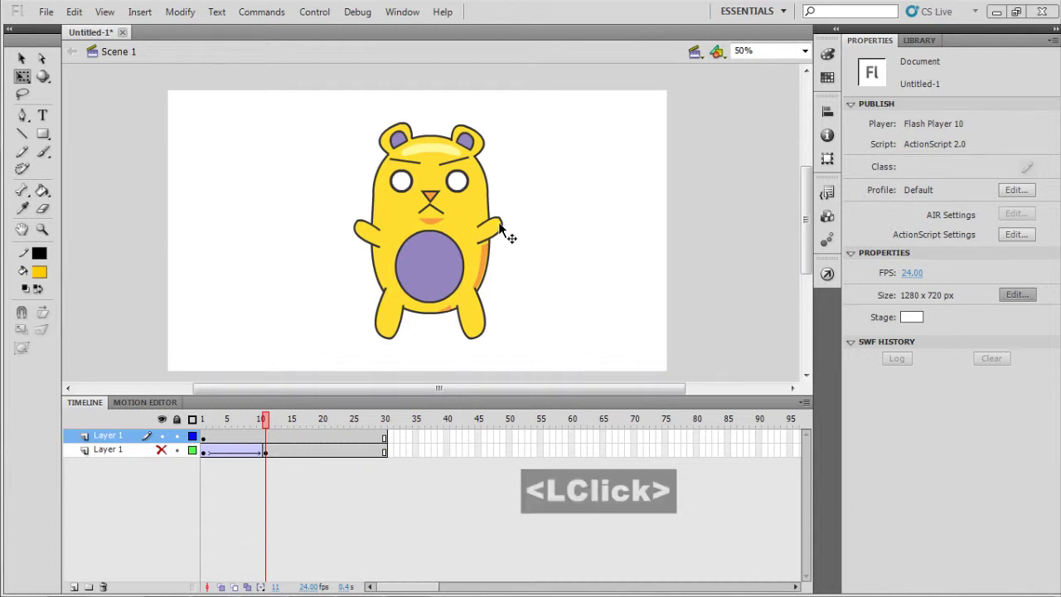
{"action": "left_click", "coordinate": [370, 240]}
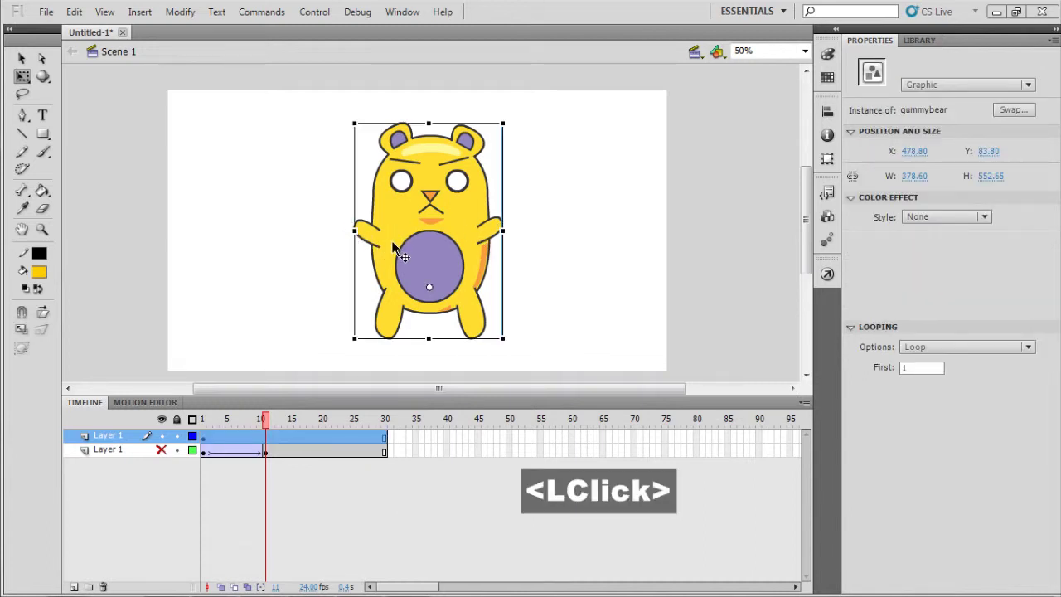
{"action": "left_click", "coordinate": [535, 260]}
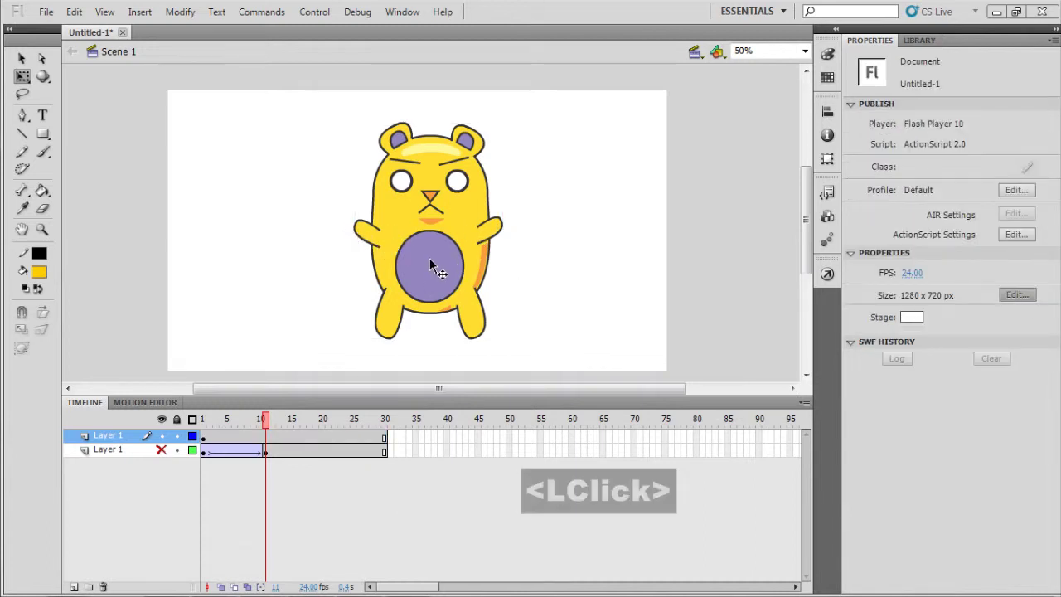
{"action": "left_click", "coordinate": [427, 249]}
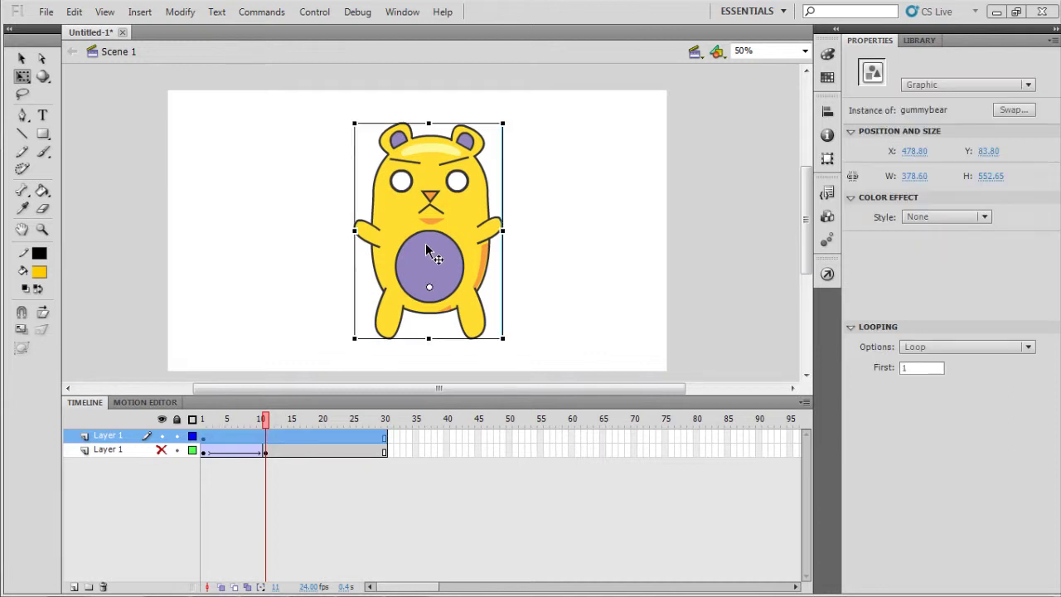
- Open the gummybear symbol for editing and check that its hands and legs are still selectable as separate symbols
{"action": "double_click", "coordinate": [427, 253]}
{"action": "left_click", "coordinate": [510, 253]}
{"action": "left_click", "coordinate": [489, 236]}
{"action": "left_click", "coordinate": [375, 236]}
{"action": "left_click", "coordinate": [389, 323]}
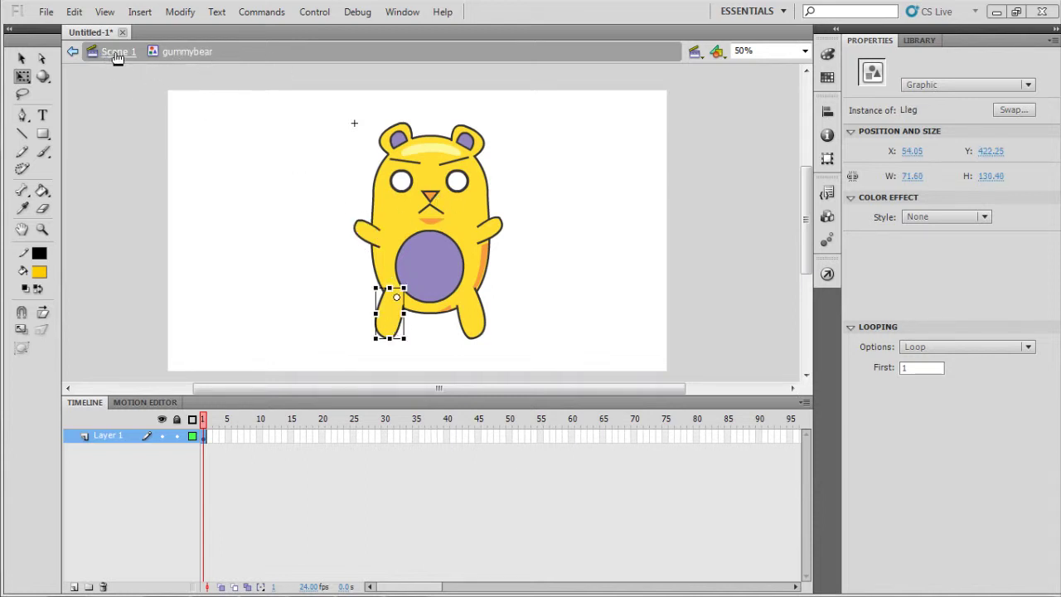
{"action": "left_click", "coordinate": [479, 311]}
{"action": "left_click", "coordinate": [495, 226]}
- Test-rotate Rhand inside the gummybear symbol, undo the rotation, and return to Scene 1
{"action": "left_click_drag", "start_coordinate": [517, 206], "coordinate": [519, 197]}
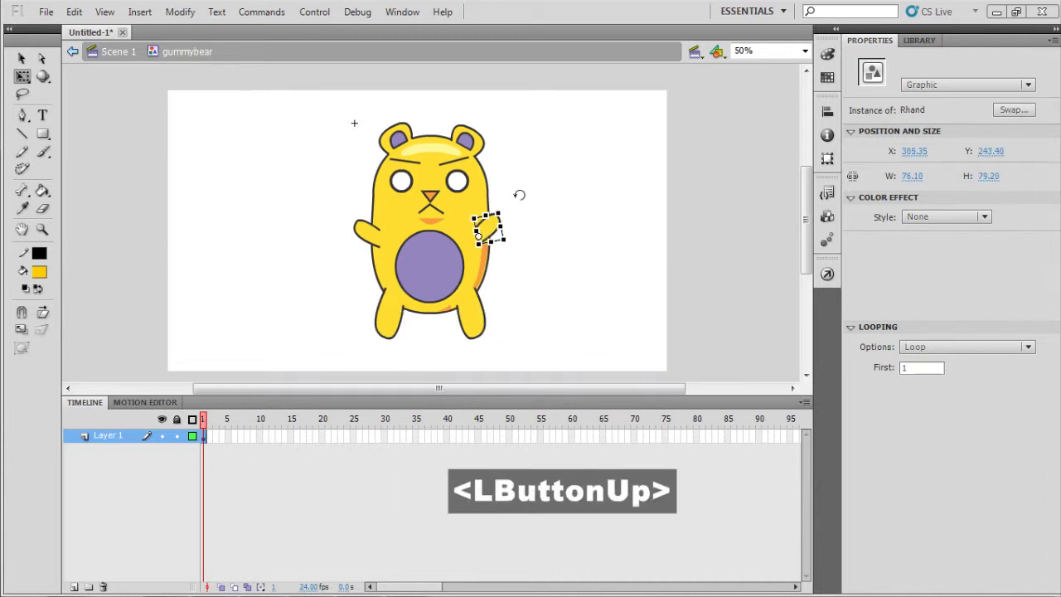
{"action": "key", "text": "ctrl+z"}
{"action": "left_click", "coordinate": [420, 312]}
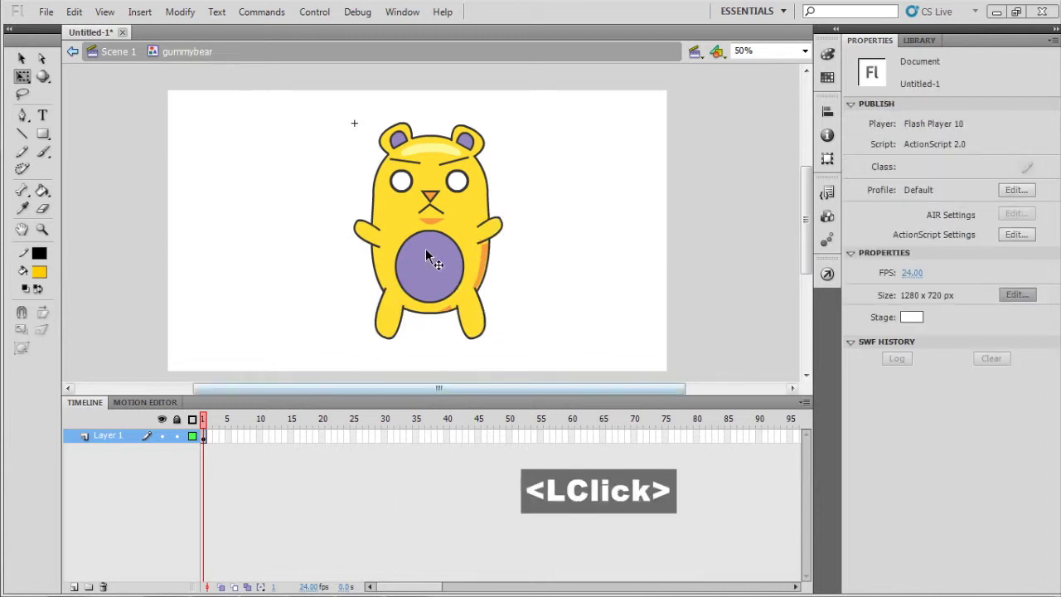
{"action": "left_click", "coordinate": [388, 334]}
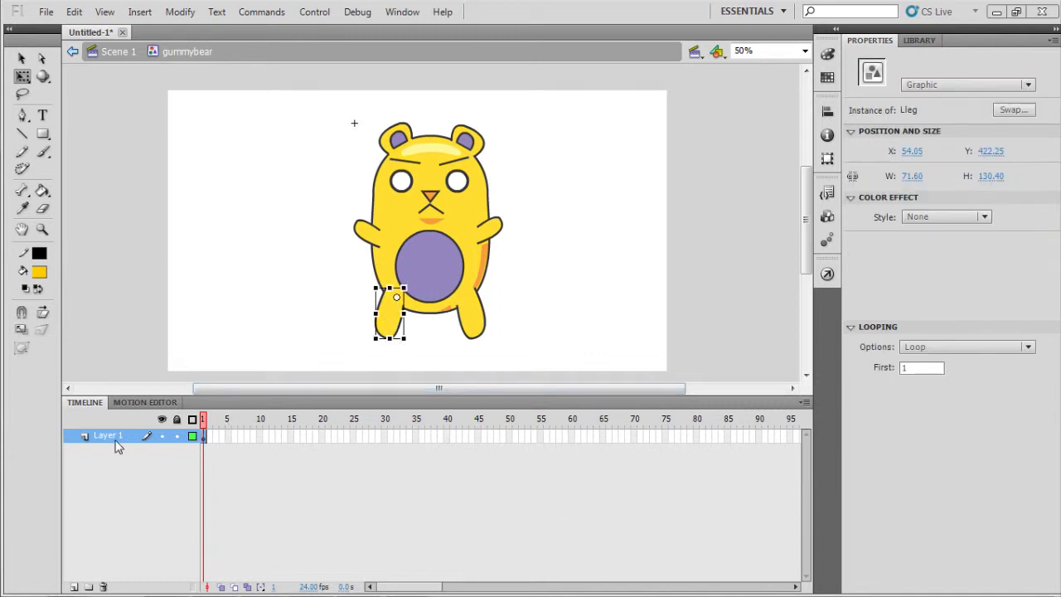
{"action": "double_click", "coordinate": [324, 245]}
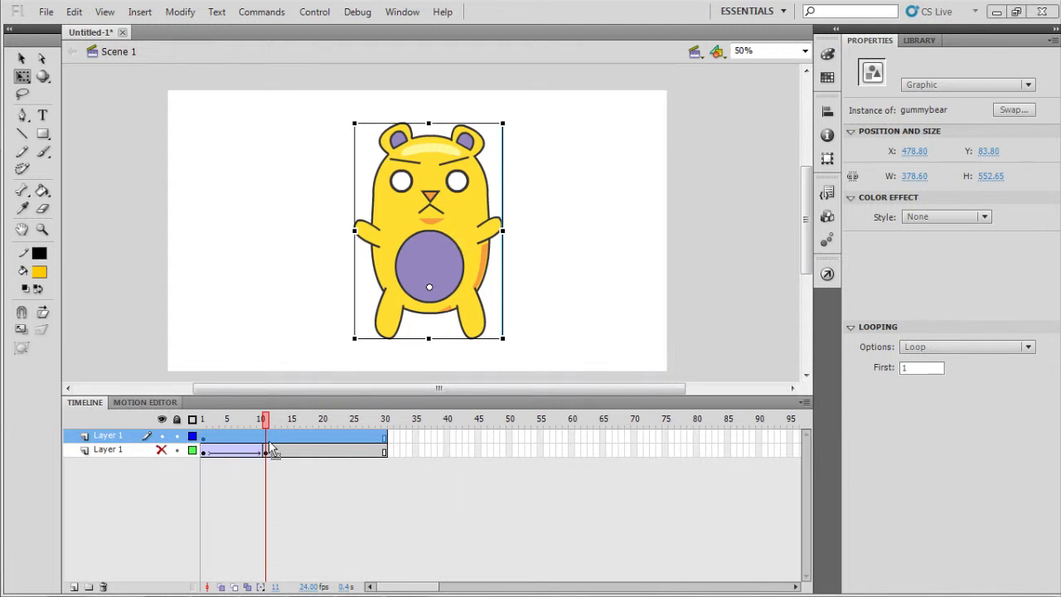
- Reopen the gummybear symbol for editing, check its hand and leg symbols individually, and select all of its parts
{"action": "double_click", "coordinate": [436, 253]}
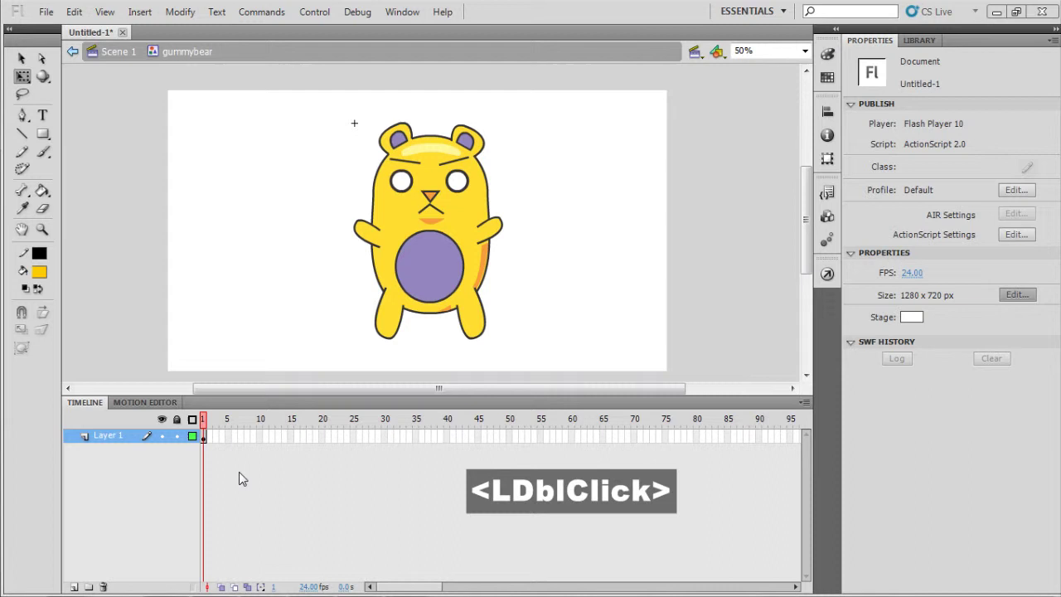
{"action": "left_click", "coordinate": [491, 228]}
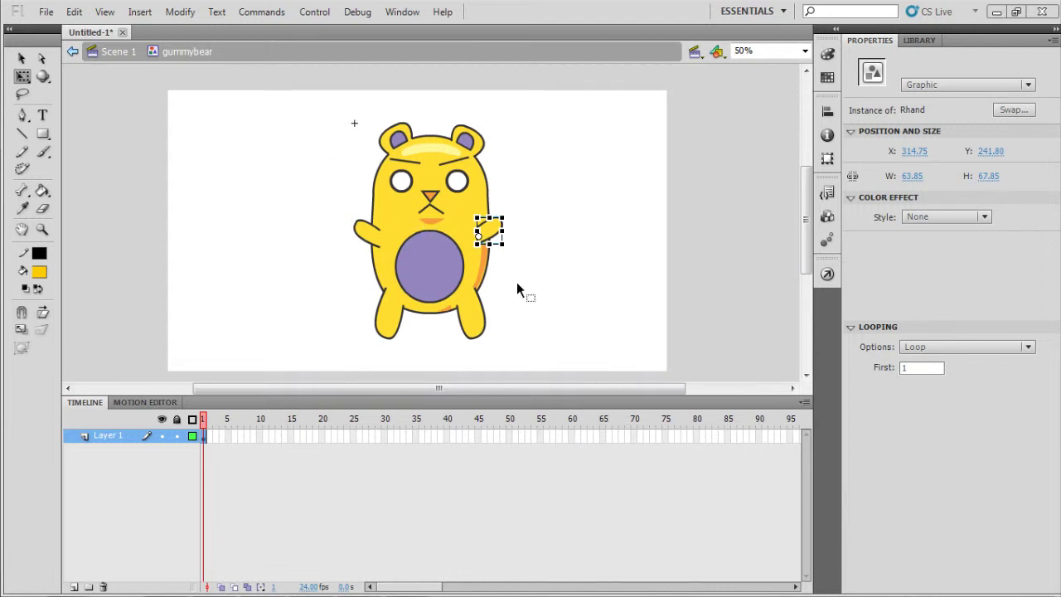
{"action": "left_click", "coordinate": [369, 233]}
{"action": "left_click", "coordinate": [421, 323]}
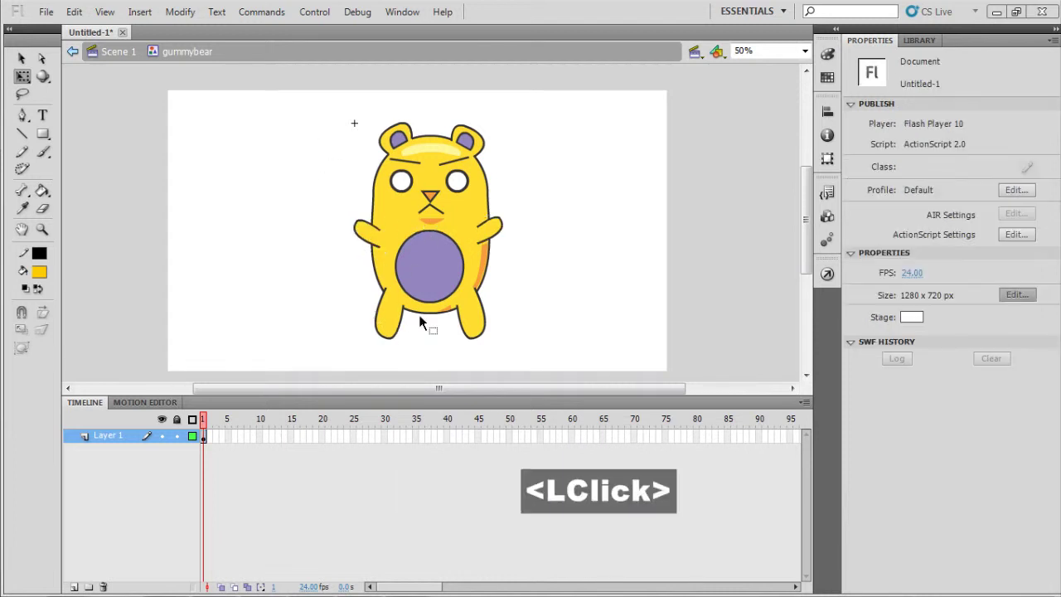
{"action": "left_click", "coordinate": [390, 320]}
{"action": "left_click", "coordinate": [474, 325]}
{"action": "left_click", "coordinate": [495, 232]}
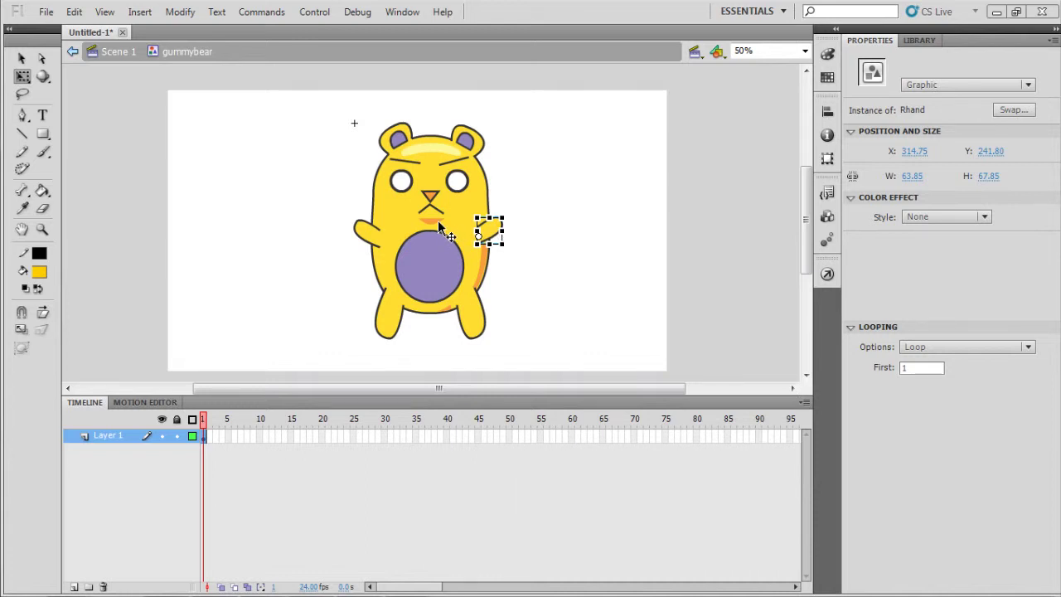
{"action": "key", "text": "ctrl+a"}
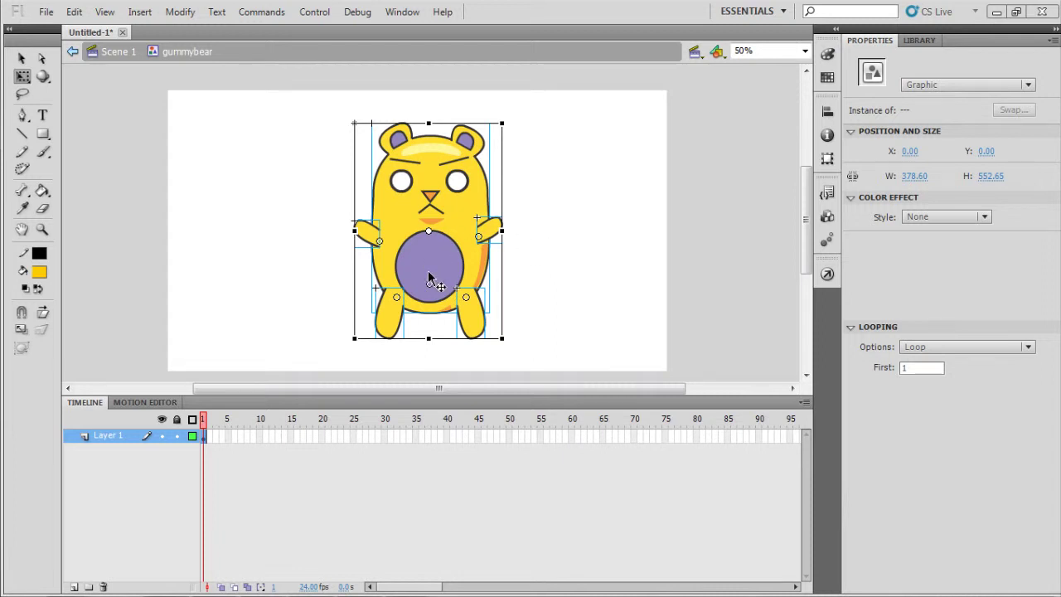
{"action": "mouse_move", "coordinate": [433, 267]}
{"action": "left_mouse_down"}
{"action": "mouse_move", "coordinate": [325, 283]}
{"action": "mouse_move", "coordinate": [419, 280]}
{"action": "mouse_move", "coordinate": [444, 266]}
{"action": "left_mouse_up"}
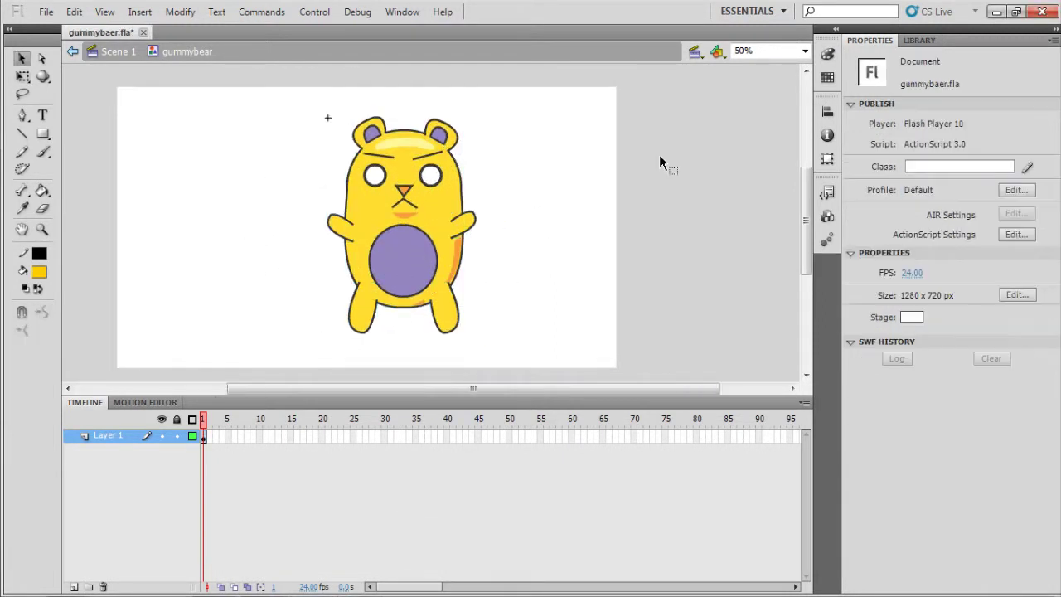
- Select all five parts inside the gummybear symbol and distribute them to separate layers
{"action": "left_click_drag", "start_coordinate": [543, 116], "coordinate": [267, 325]}
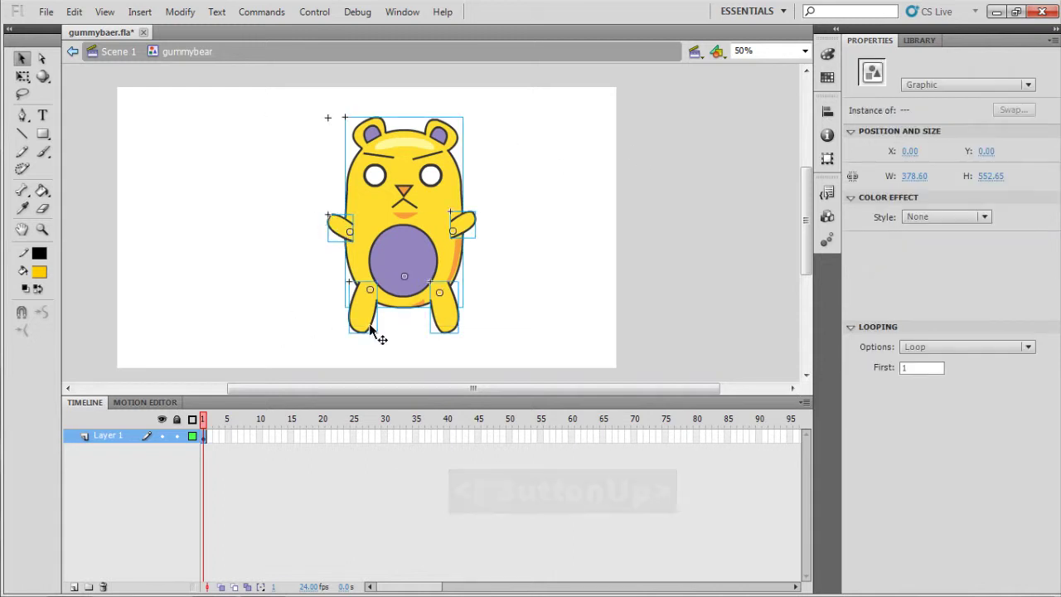
{"action": "right_click", "coordinate": [409, 240]}
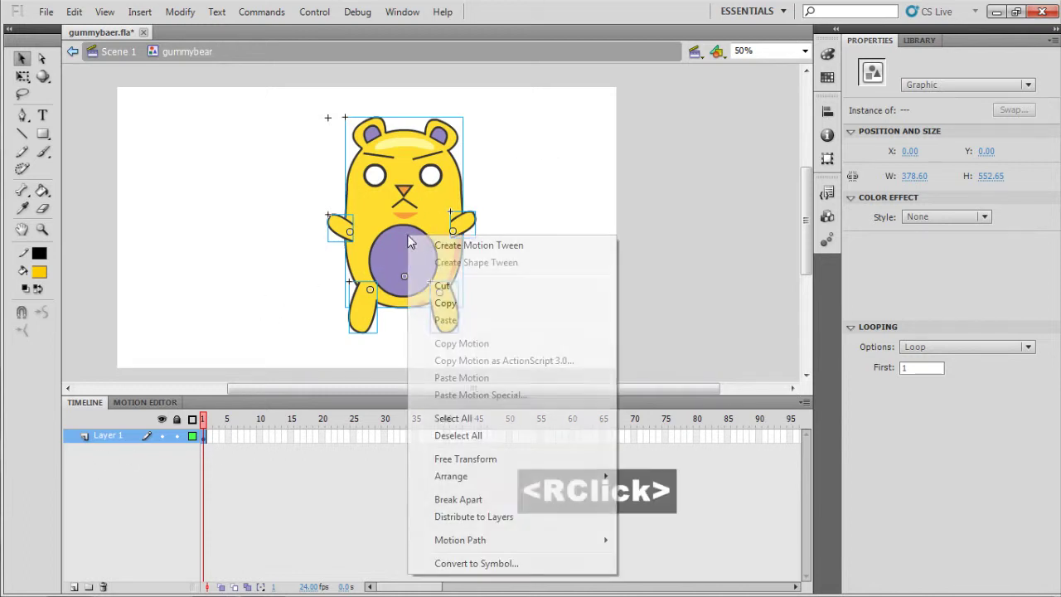
{"action": "left_click", "coordinate": [496, 520]}
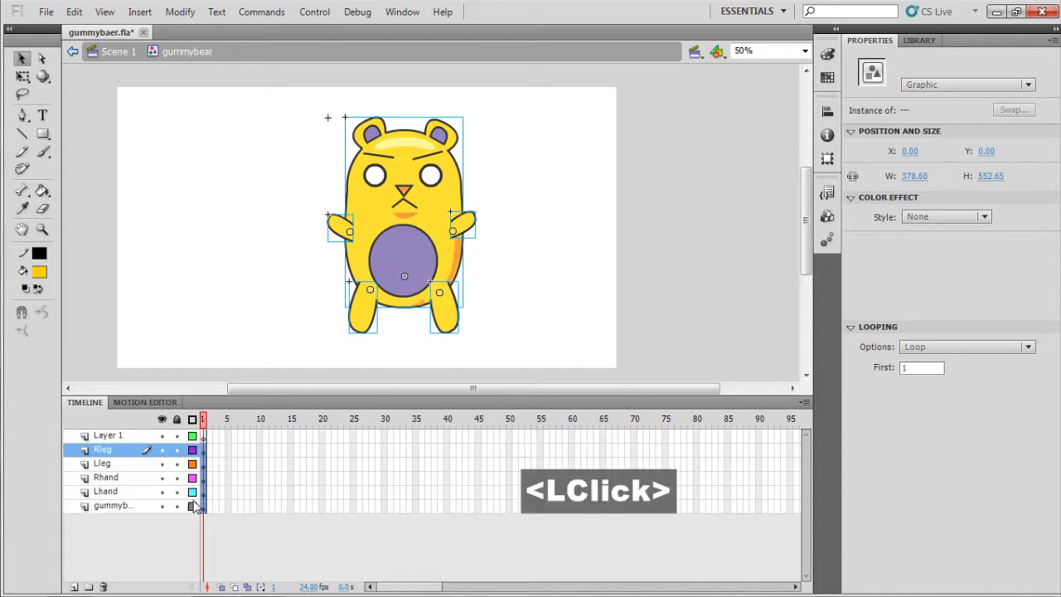
- Examine which body part sits on each of the Rleg, Lleg, Rhand, Lhand and gummybear_body layers
{"action": "left_click", "coordinate": [138, 468]}
{"action": "left_click", "coordinate": [120, 478]}
{"action": "left_click", "coordinate": [120, 491]}
{"action": "left_click", "coordinate": [123, 506]}
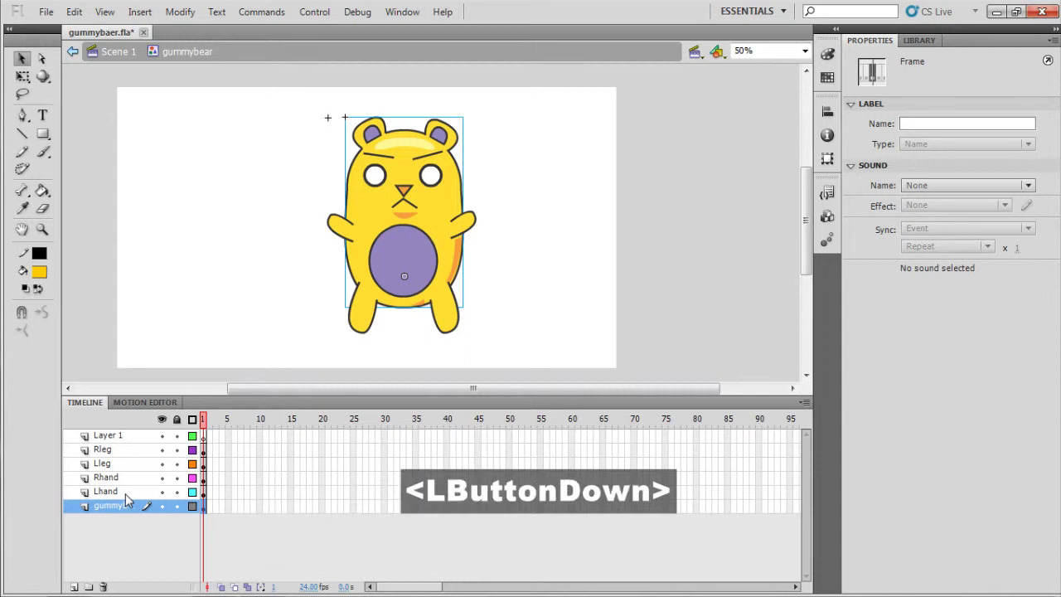
{"action": "left_click", "coordinate": [122, 492]}
{"action": "left_click", "coordinate": [119, 478]}
{"action": "left_click", "coordinate": [119, 464]}
{"action": "left_click", "coordinate": [119, 450]}
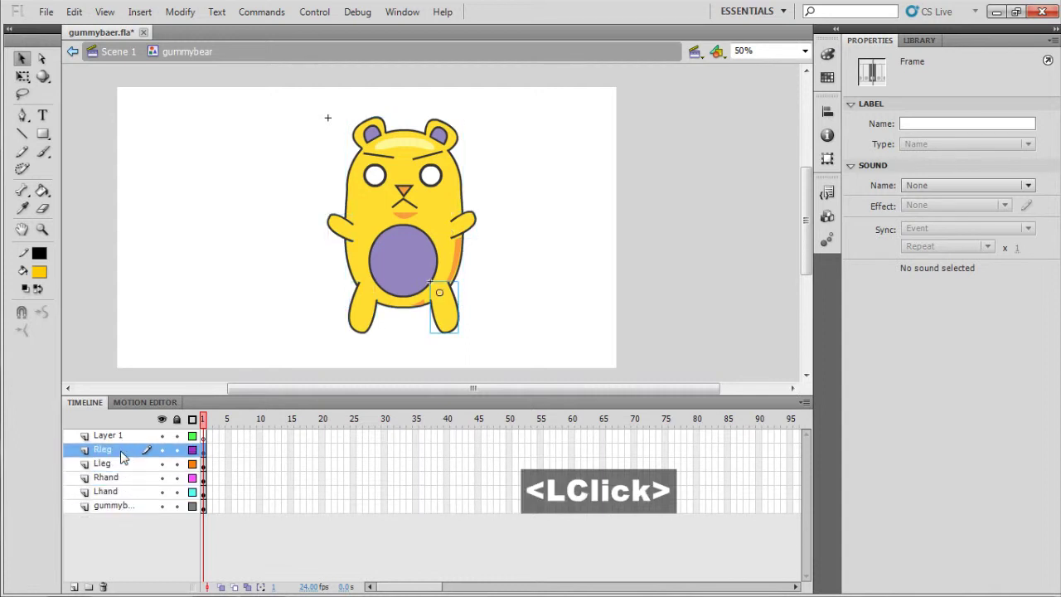
- Delete the empty Layer 1 from the gummybear symbol's timeline
{"action": "left_click", "coordinate": [108, 440]}
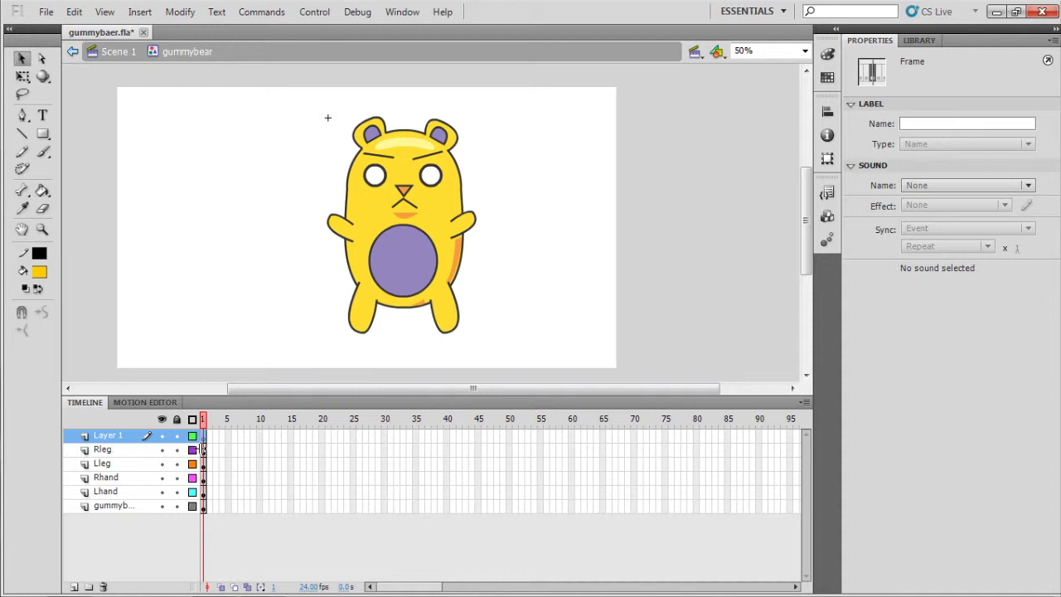
{"action": "left_click", "coordinate": [104, 587]}
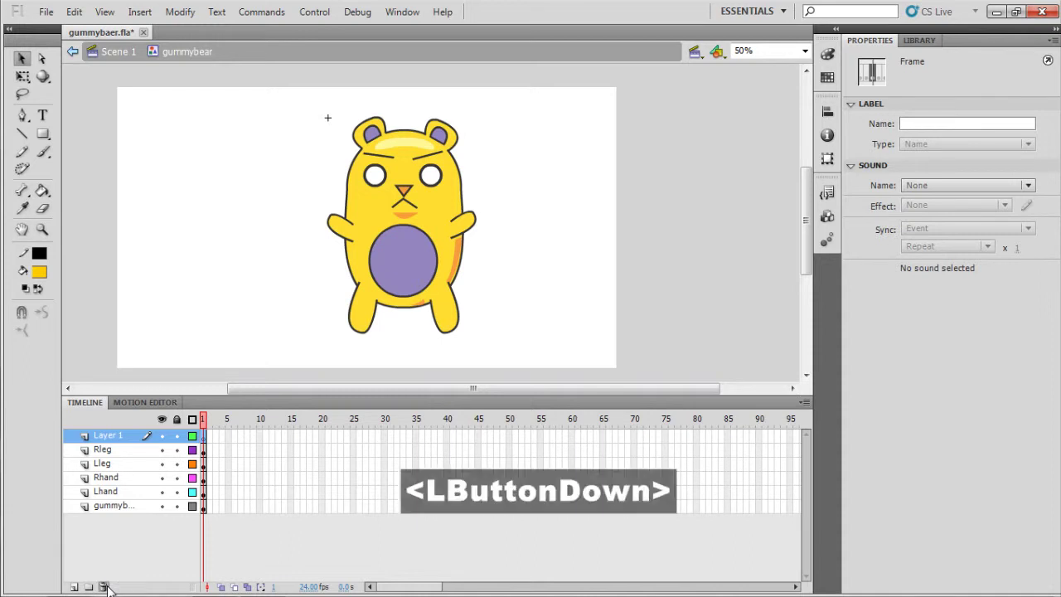
{"action": "left_click", "coordinate": [454, 220]}
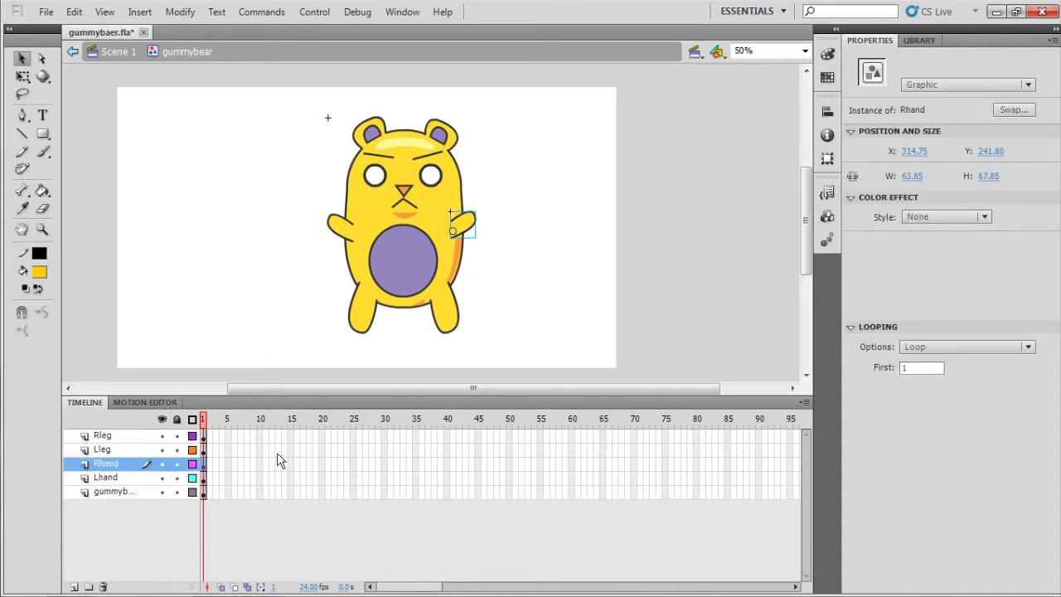
- Extend all five layers to frame 20 and insert keyframes on every layer at frame 10
{"action": "left_click_drag", "start_coordinate": [320, 437], "coordinate": [325, 517]}
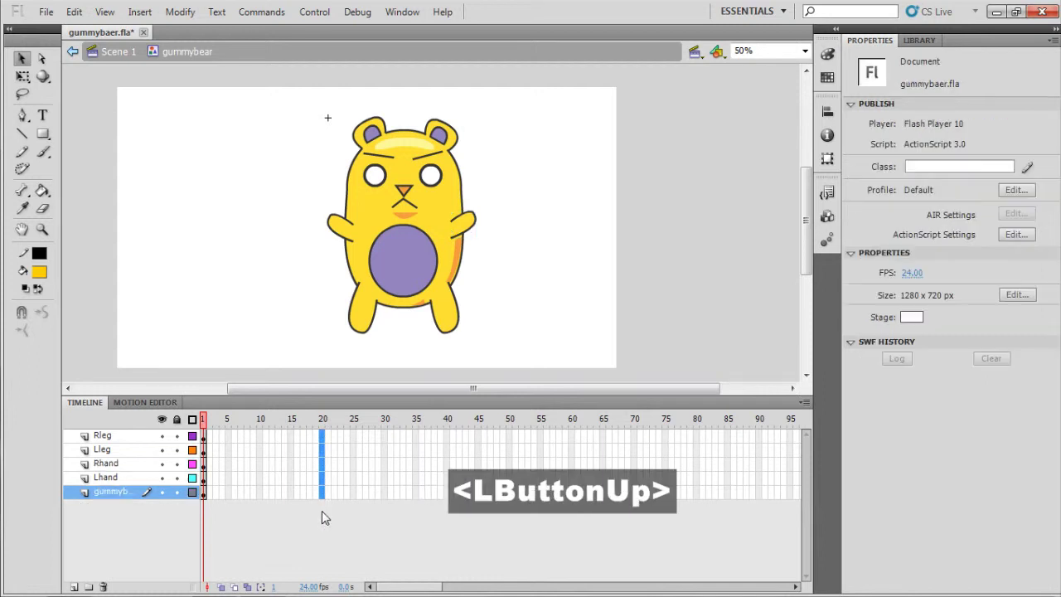
{"action": "key", "text": "F5"}
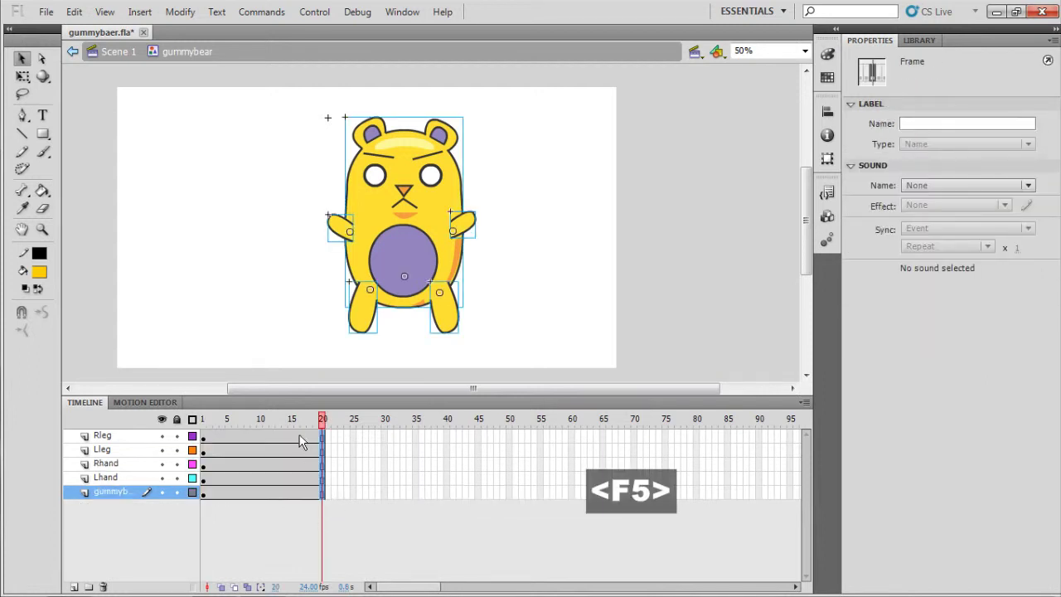
{"action": "left_click", "coordinate": [260, 422]}
{"action": "left_click_drag", "start_coordinate": [261, 436], "coordinate": [262, 510]}
{"action": "key", "text": "F6"}
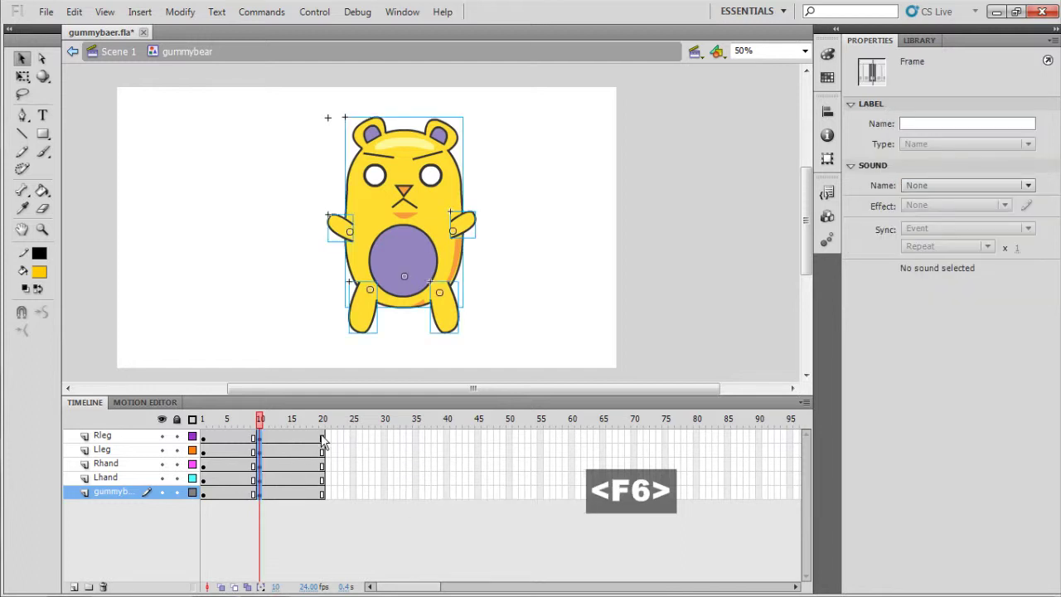
- Insert keyframes on all five layers at frame 20
{"action": "left_click", "coordinate": [323, 489]}
{"action": "left_click_drag", "start_coordinate": [321, 494], "coordinate": [321, 494]}
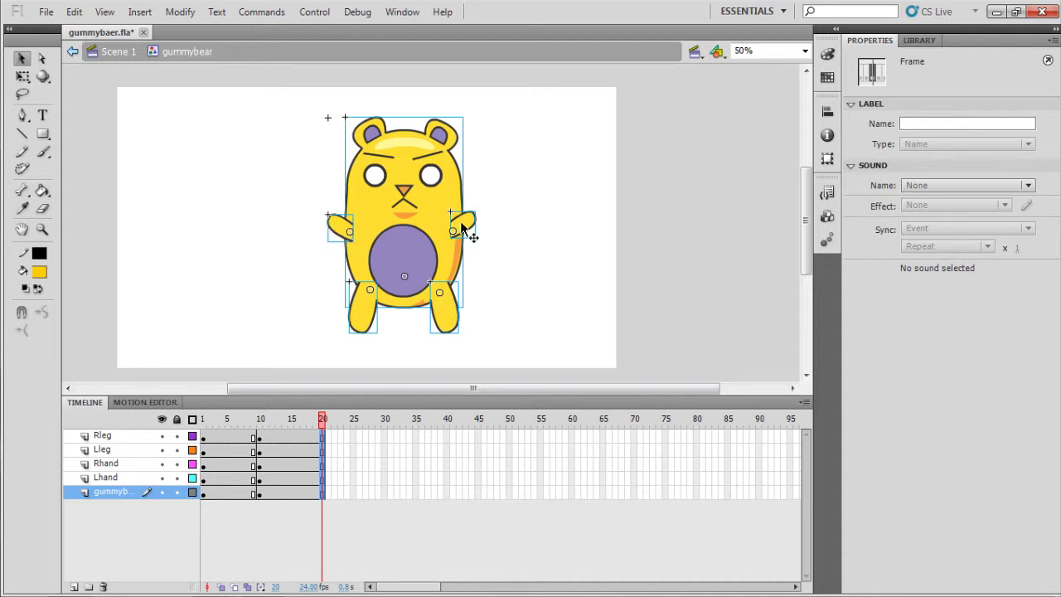
{"action": "key", "text": "F6"}
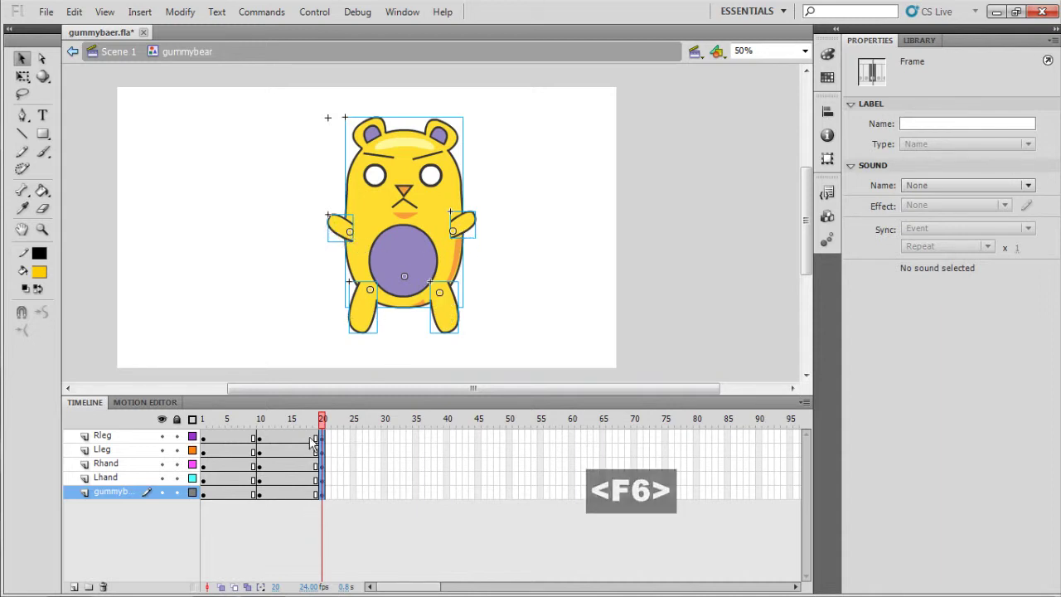
- Create classic tweens on all five layers of the gummybear symbol between the keyframes at frames 1, 10 and 20
{"action": "left_click_drag", "start_coordinate": [287, 435], "coordinate": [227, 500]}
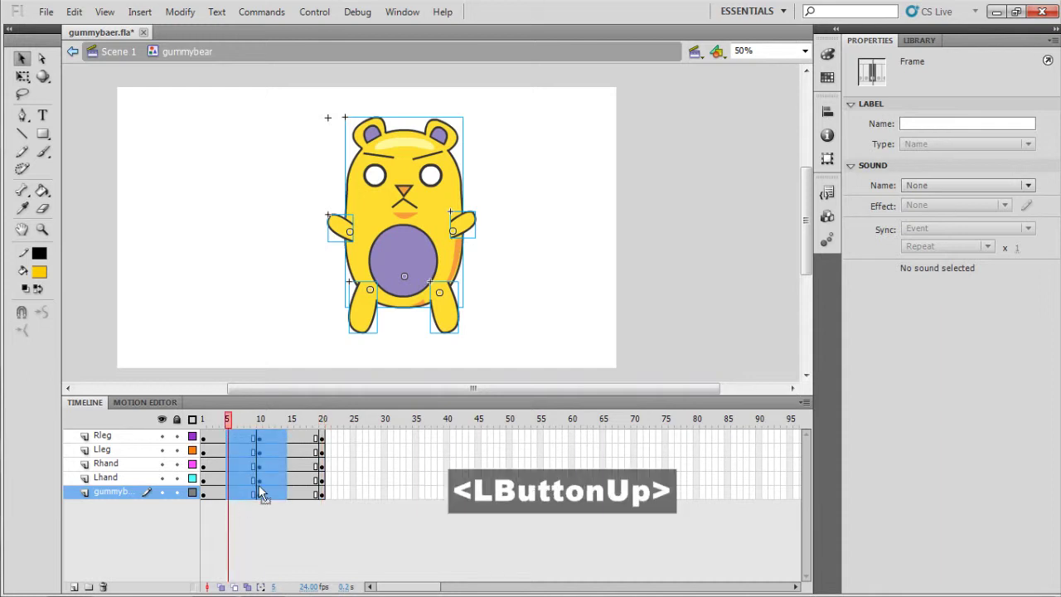
{"action": "right_click", "coordinate": [259, 485]}
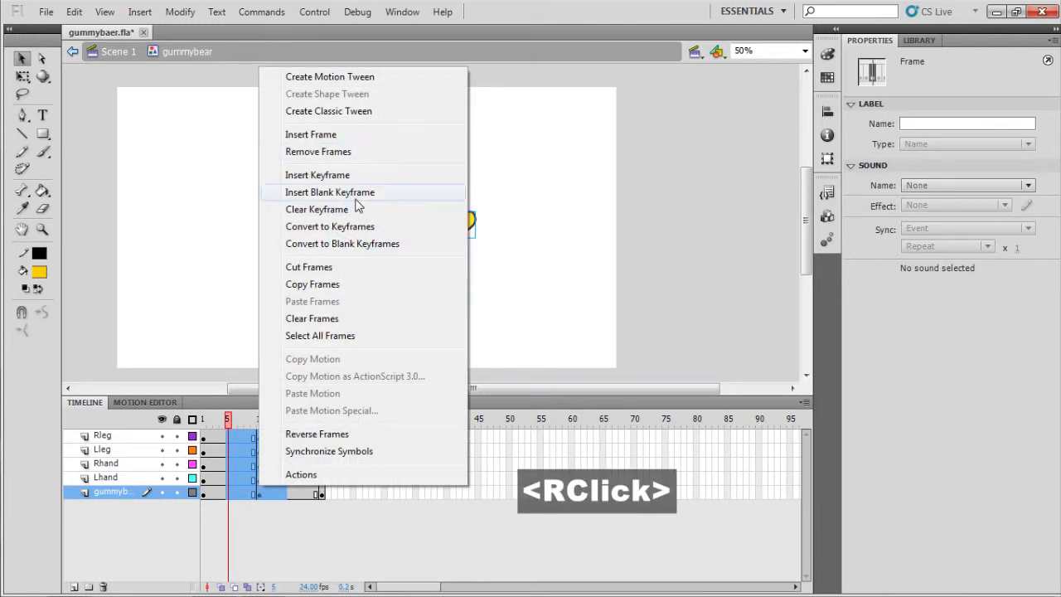
{"action": "left_click", "coordinate": [355, 117]}
- At frame 10, rotate the bear's arms and legs slightly and squash the gummybear_body to about 306.5 by 470.7
{"action": "left_click", "coordinate": [258, 432]}
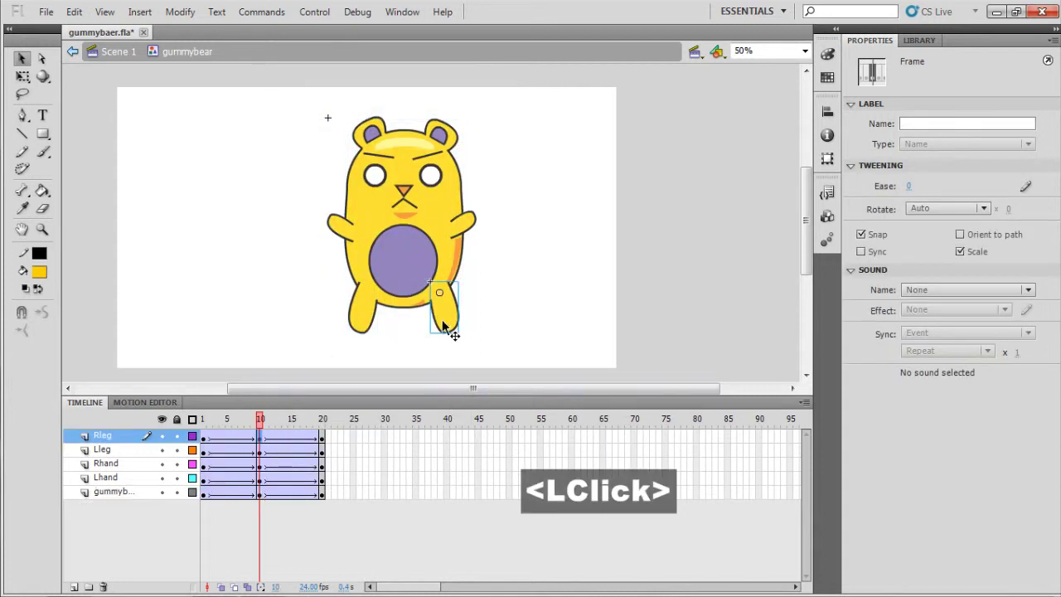
{"action": "key", "text": "q"}
{"action": "left_click_drag", "start_coordinate": [472, 272], "coordinate": [480, 195]}
{"action": "left_click", "coordinate": [471, 225]}
{"action": "left_click", "coordinate": [343, 232]}
{"action": "left_click_drag", "start_coordinate": [364, 200], "coordinate": [367, 201]}
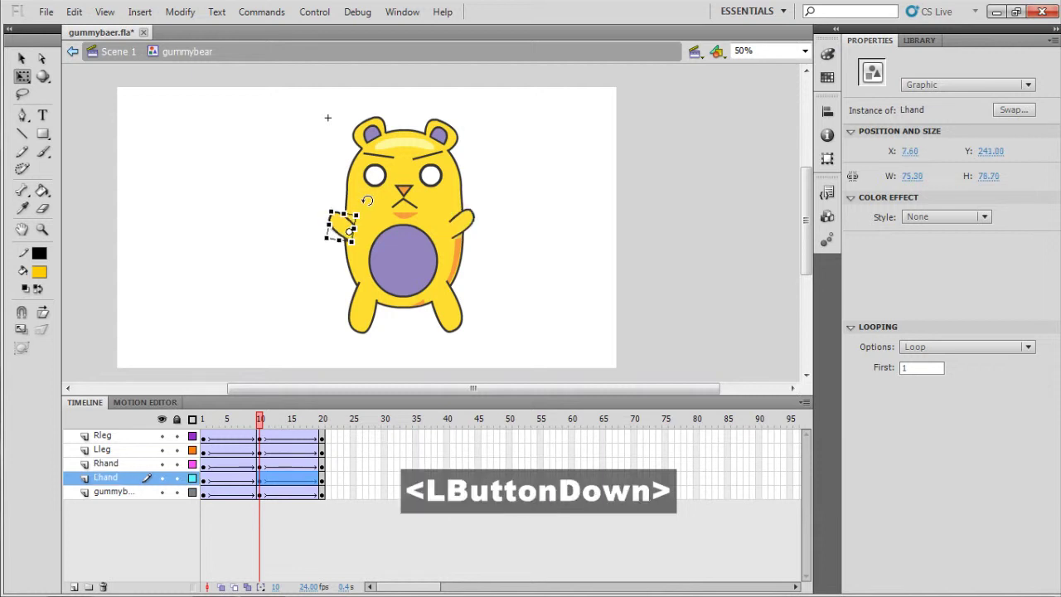
{"action": "left_click", "coordinate": [363, 292]}
{"action": "left_click_drag", "start_coordinate": [383, 271], "coordinate": [386, 273]}
{"action": "left_click", "coordinate": [406, 277]}
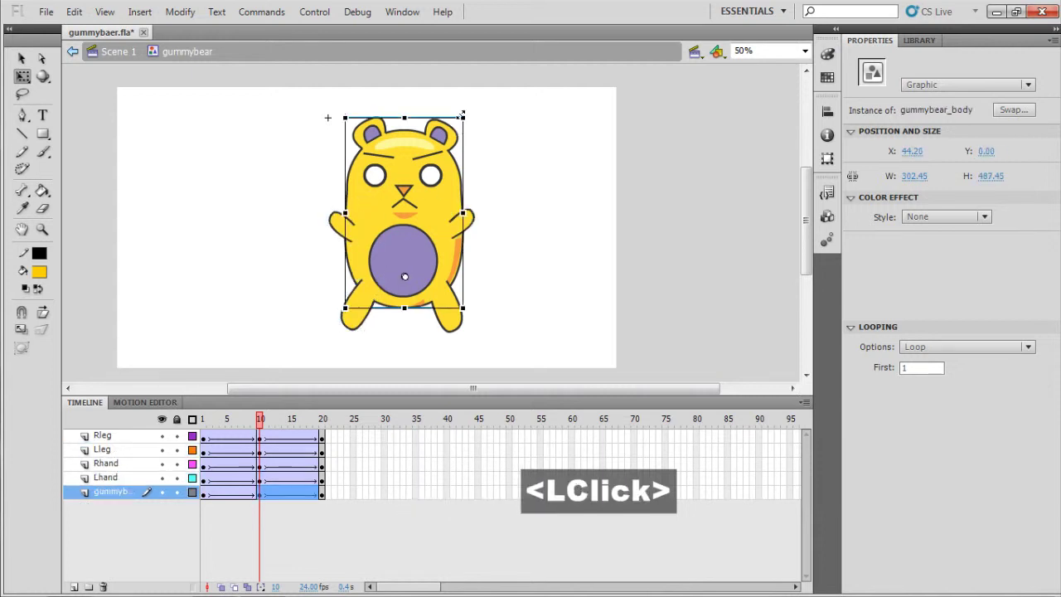
{"action": "left_click_drag", "start_coordinate": [464, 120], "coordinate": [463, 123]}
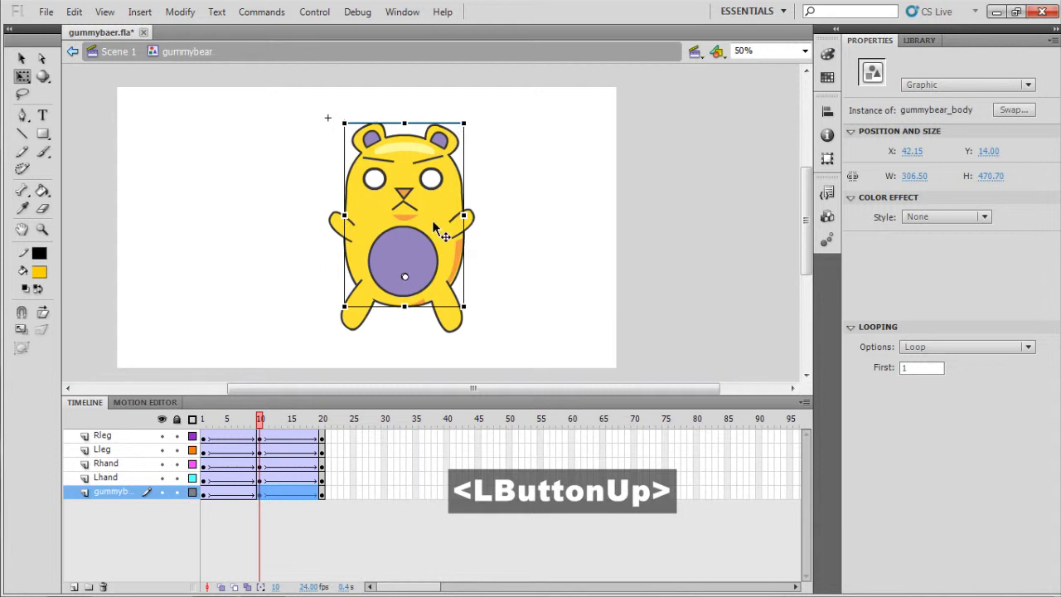
- Play the animation inside the gummybear symbol, return to Scene 1 and play it there from frame 1
{"action": "left_click_drag", "start_coordinate": [253, 427], "coordinate": [165, 429]}
{"action": "key", "text": "Return"}
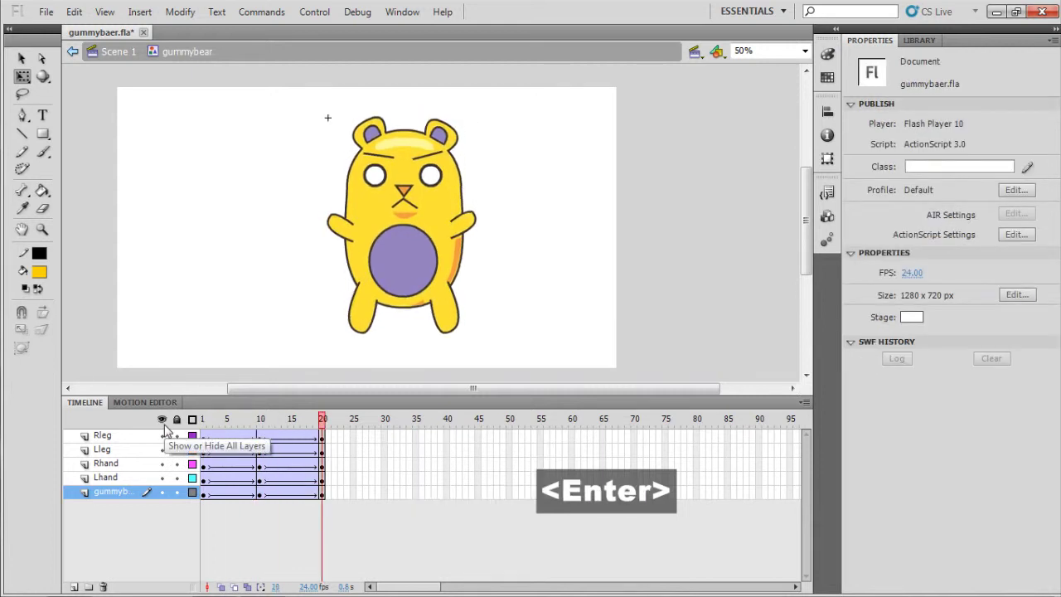
{"action": "double_click", "coordinate": [578, 260]}
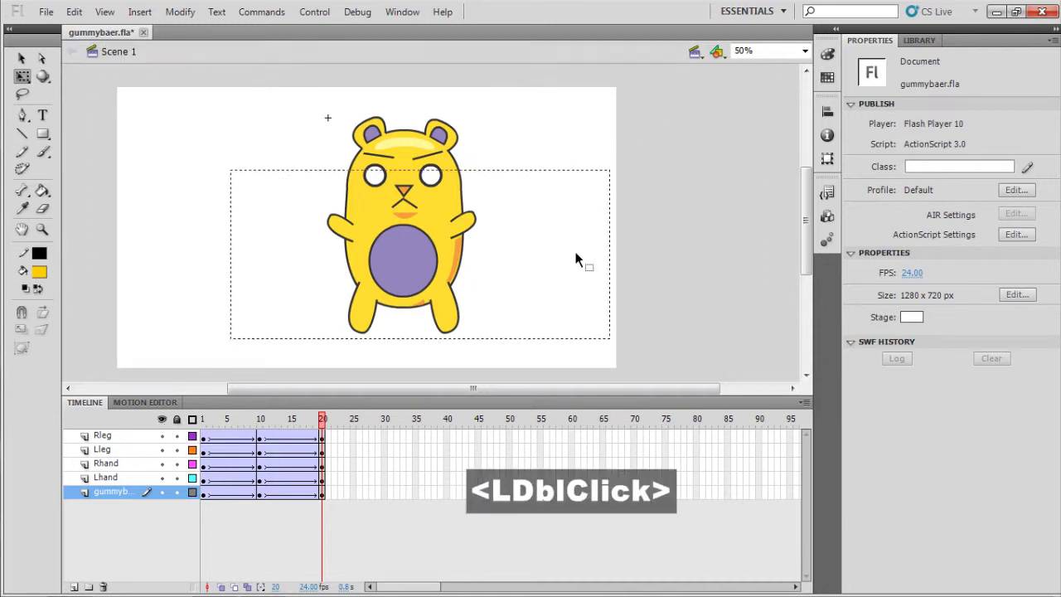
{"action": "left_click", "coordinate": [214, 424]}
{"action": "mouse_move", "coordinate": [214, 425]}
{"action": "left_mouse_down"}
{"action": "mouse_move", "coordinate": [309, 419]}
{"action": "mouse_move", "coordinate": [204, 418]}
{"action": "left_mouse_up"}
{"action": "key", "text": "Return"}
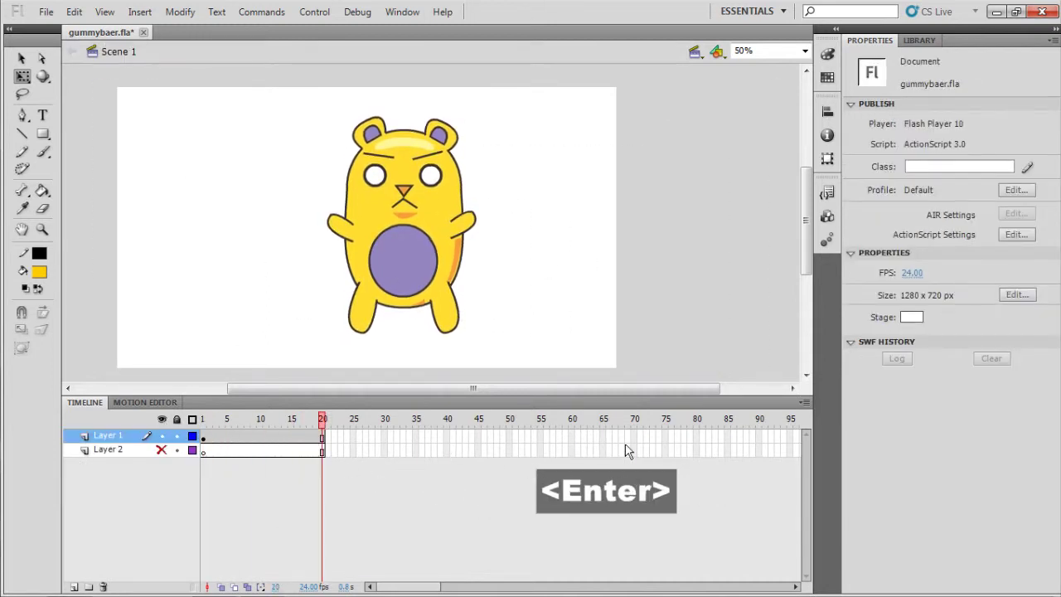
- Extend Layer 1 and Layer 2 in Scene 1 to frame 70 and play the timeline from frame 1
{"action": "left_click_drag", "start_coordinate": [632, 436], "coordinate": [634, 454]}
{"action": "left_click", "coordinate": [636, 437]}
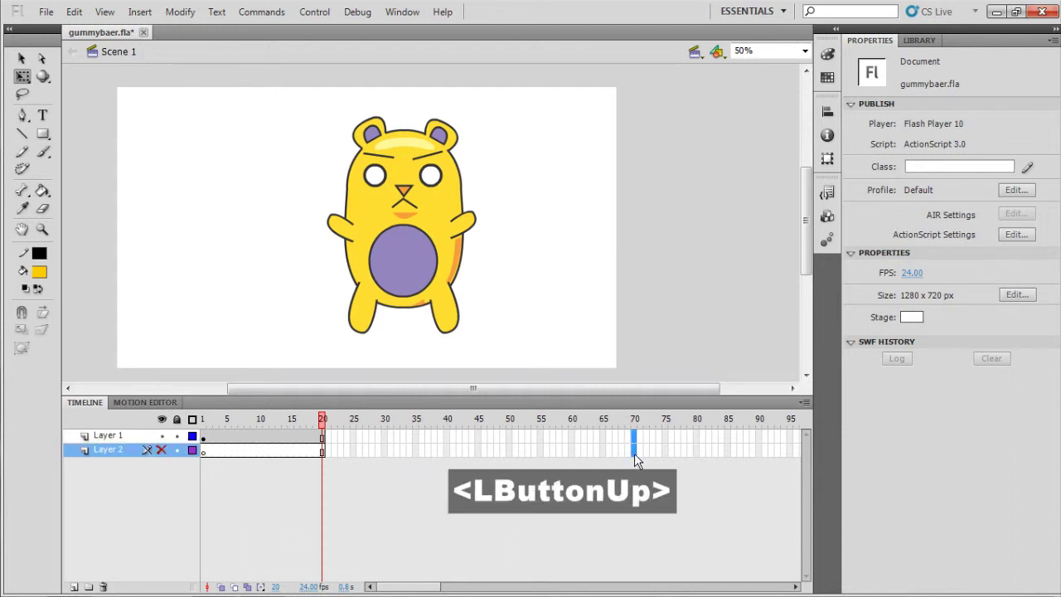
{"action": "key", "text": "F5"}
{"action": "left_click_drag", "start_coordinate": [485, 421], "coordinate": [162, 418]}
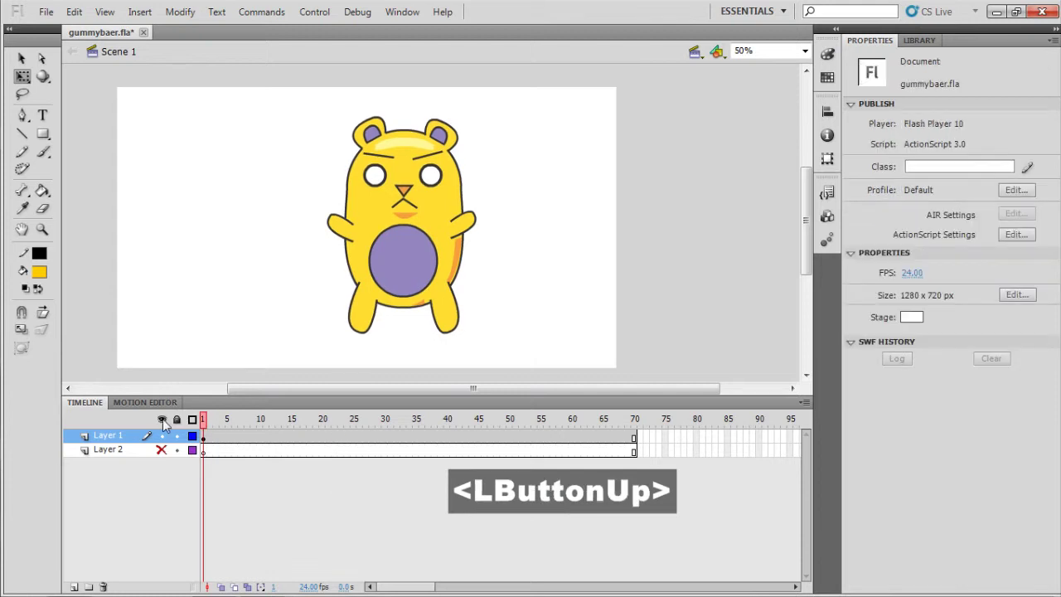
{"action": "key", "text": "Return"}
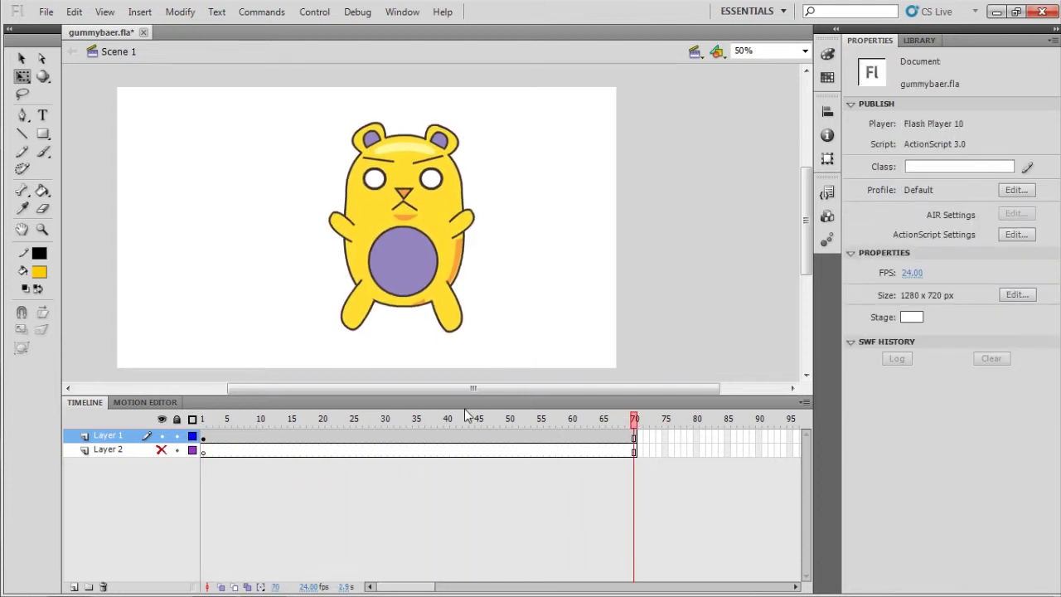
- Set the gummybear instance's looping option to Play Once and play the timeline from frame 1
{"action": "left_click", "coordinate": [401, 247]}
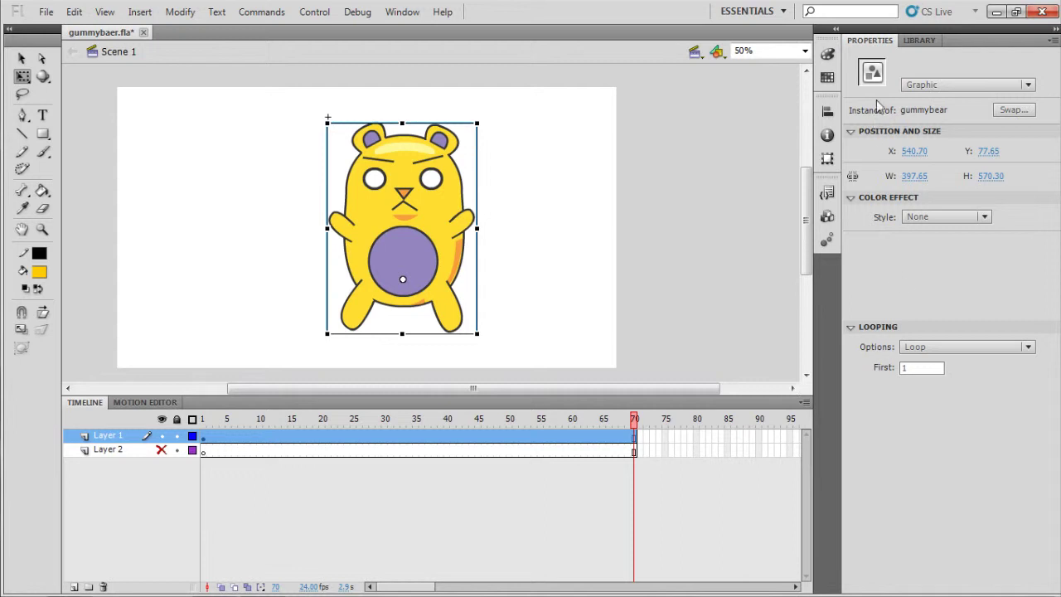
{"action": "left_click", "coordinate": [920, 348]}
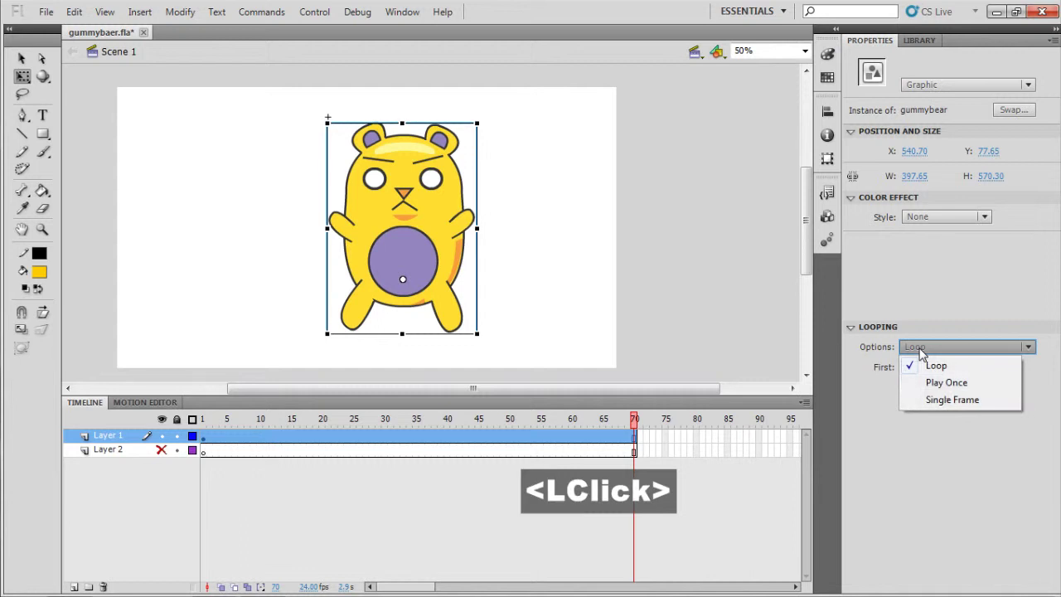
{"action": "left_click", "coordinate": [947, 382]}
{"action": "left_click", "coordinate": [325, 464]}
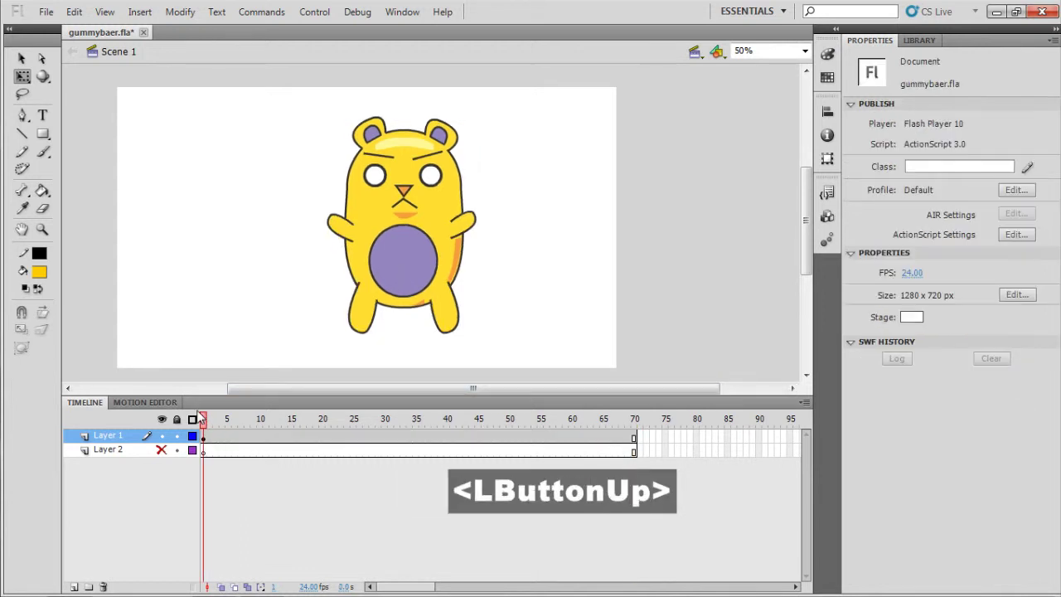
{"action": "key", "text": "Return"}
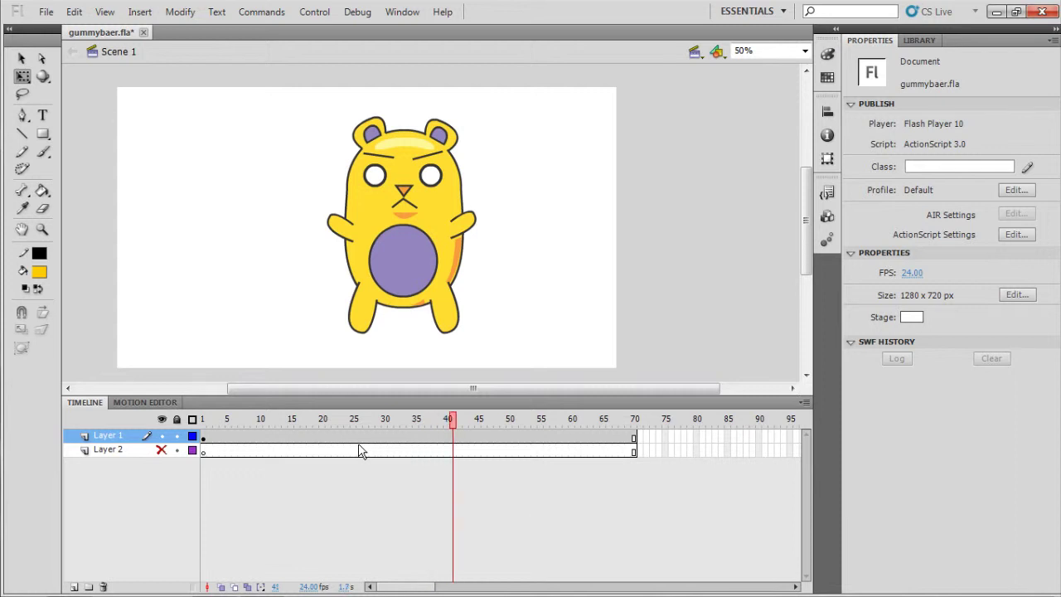
- Set the gummybear instance on frame 1 to Single Frame looping and scrub the timeline to check it
{"action": "left_click_drag", "start_coordinate": [324, 420], "coordinate": [203, 421]}
{"action": "left_click", "coordinate": [204, 437]}
{"action": "left_click", "coordinate": [416, 285]}
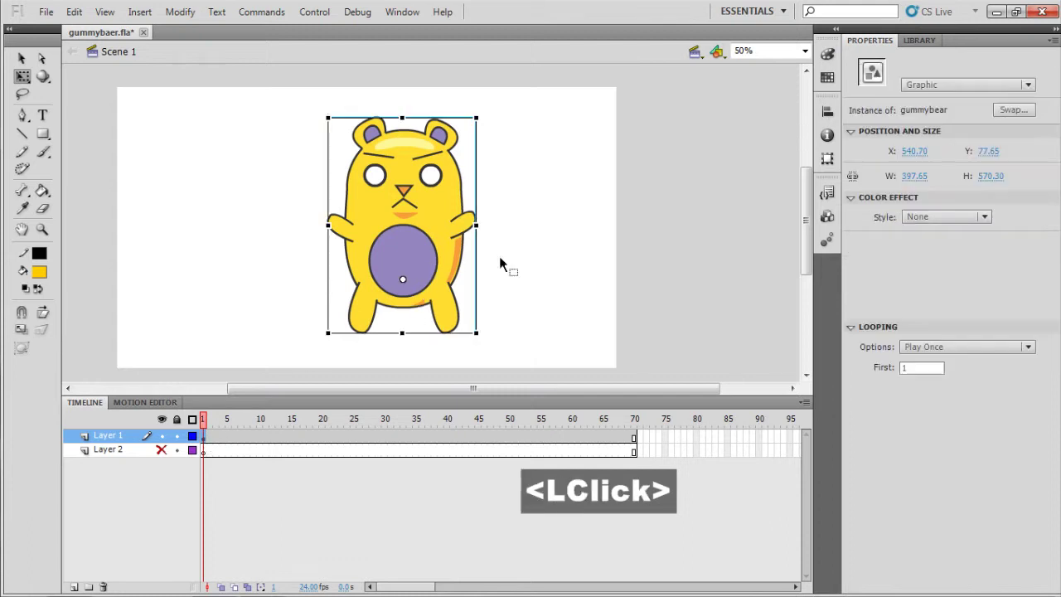
{"action": "left_click", "coordinate": [930, 348]}
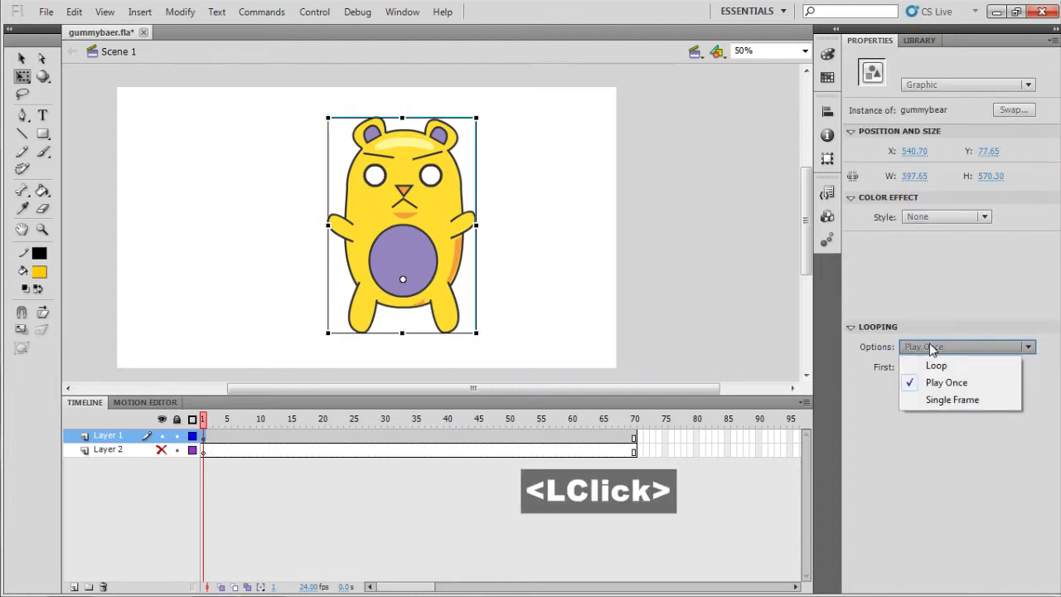
{"action": "left_click", "coordinate": [952, 400]}
{"action": "left_click_drag", "start_coordinate": [268, 412], "coordinate": [158, 437]}
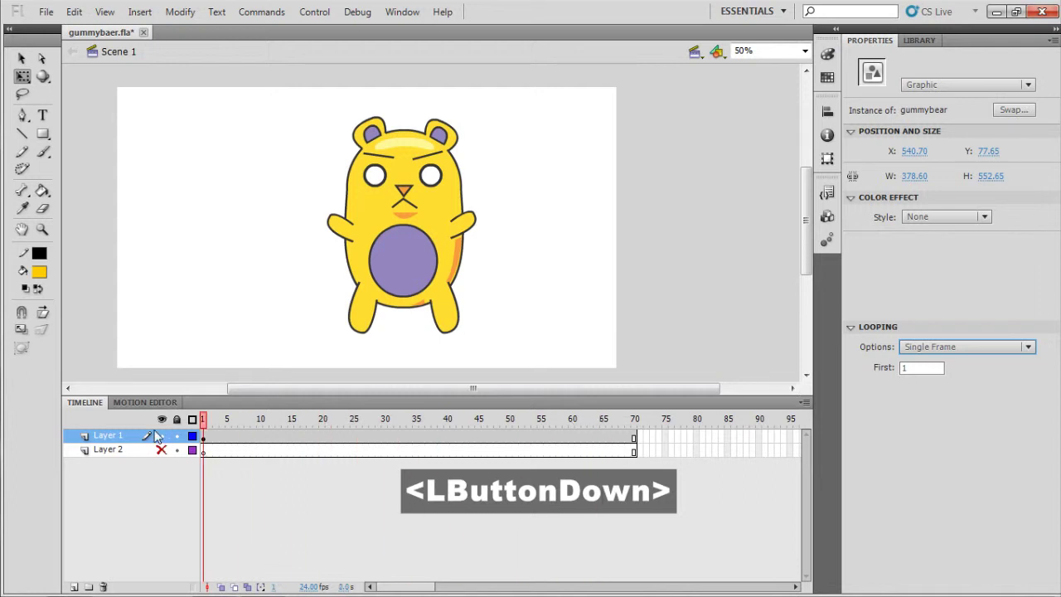
- Set the first frame of the gummybear instance's looping to 10
{"action": "left_click", "coordinate": [427, 272]}
{"action": "left_click", "coordinate": [930, 369]}
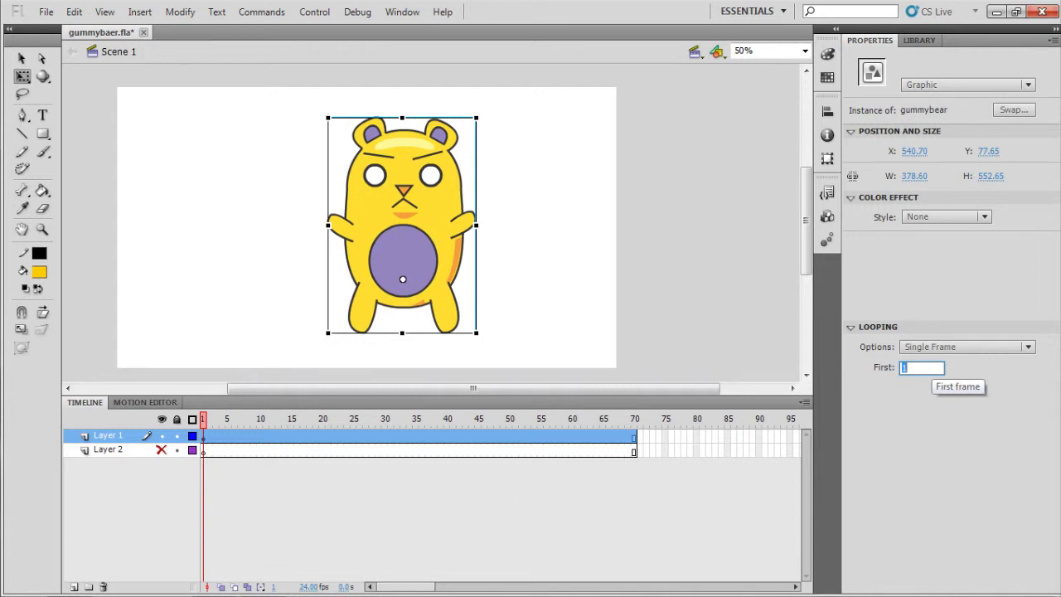
{"action": "type", "text": "10"}
{"action": "key", "text": "Return"}
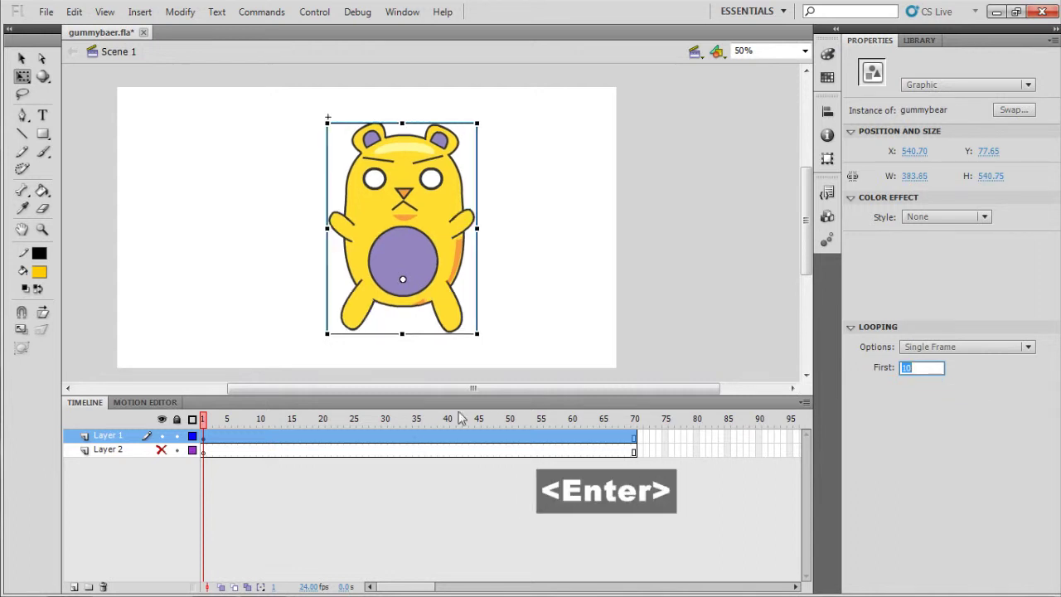
- Inspect the pose at frame 10 inside the gummybear symbol and return to frame 1 of Scene 1
{"action": "left_click_drag", "start_coordinate": [230, 419], "coordinate": [262, 424]}
{"action": "left_click", "coordinate": [434, 262]}
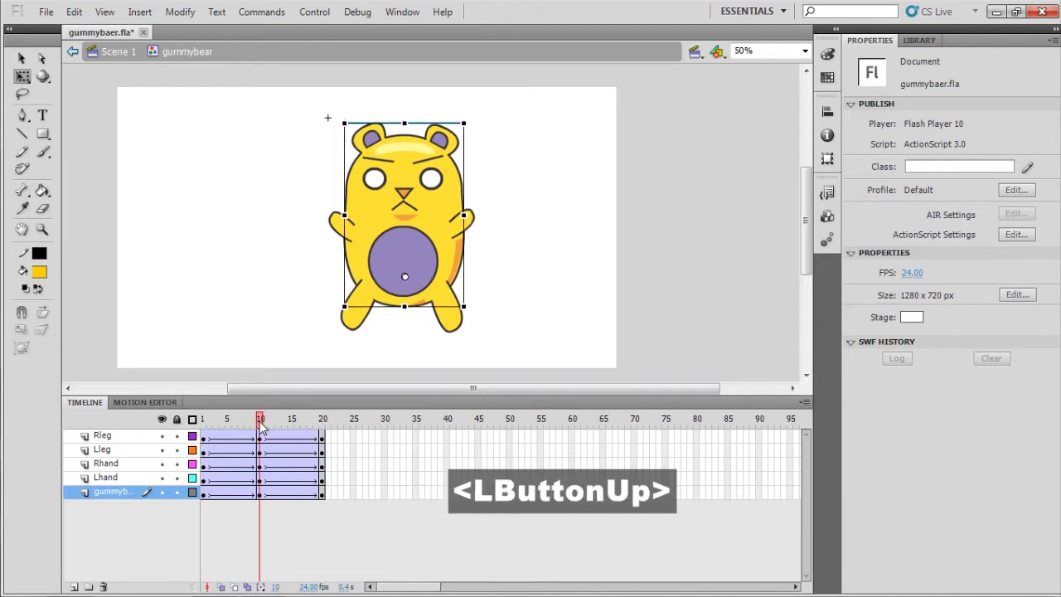
{"action": "double_click", "coordinate": [556, 286]}
{"action": "left_click", "coordinate": [193, 420]}
{"action": "mouse_move", "coordinate": [192, 419]}
{"action": "left_mouse_down"}
{"action": "mouse_move", "coordinate": [423, 419]}
{"action": "mouse_move", "coordinate": [203, 419]}
{"action": "left_mouse_up"}
- Switch the gummybear instance's looping option back to Loop
{"action": "left_click", "coordinate": [407, 249]}
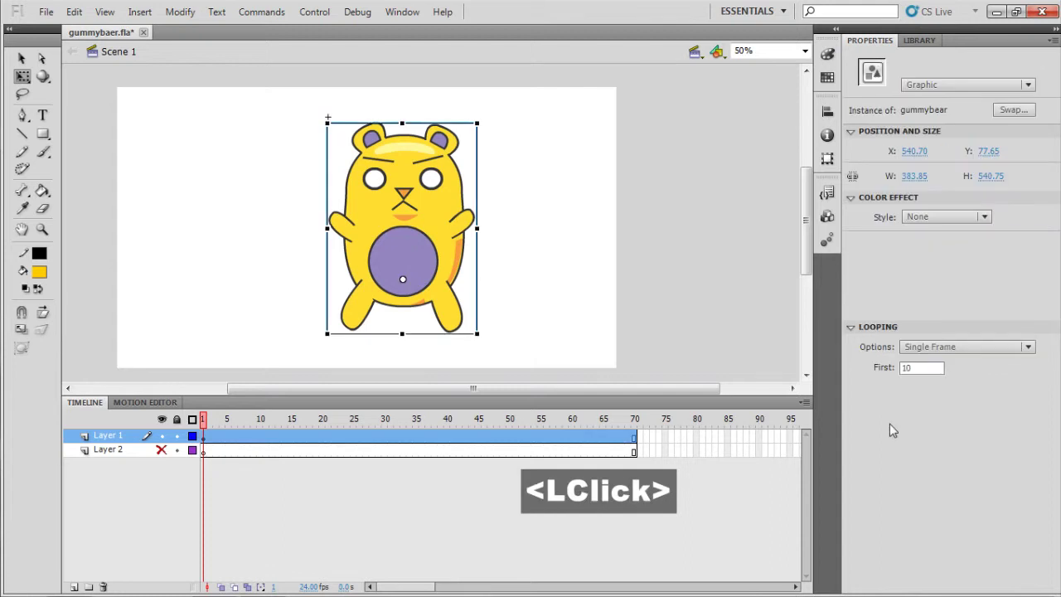
{"action": "left_click", "coordinate": [933, 347]}
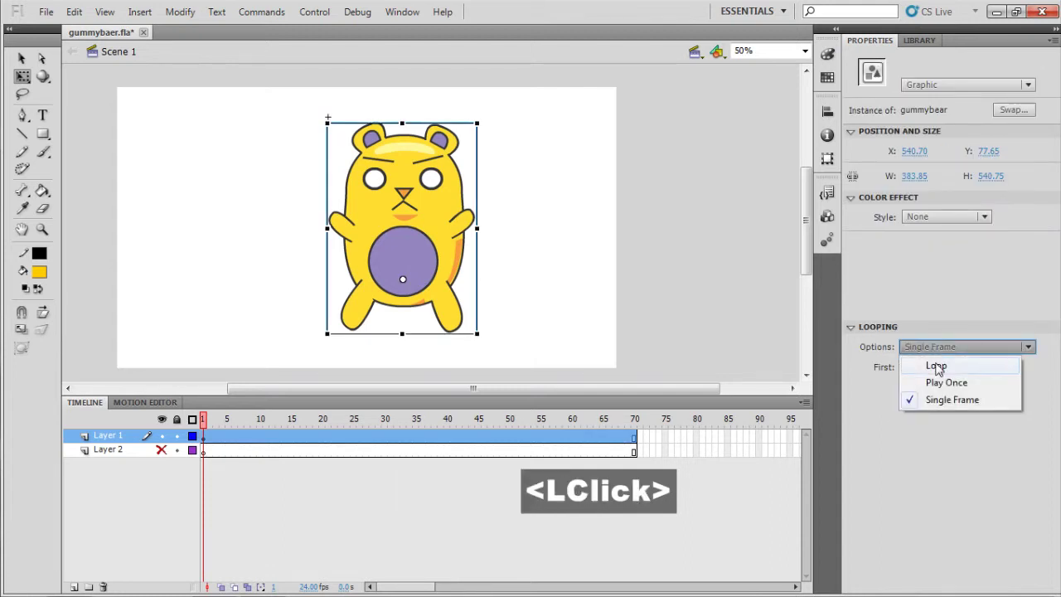
{"action": "left_click", "coordinate": [943, 349]}
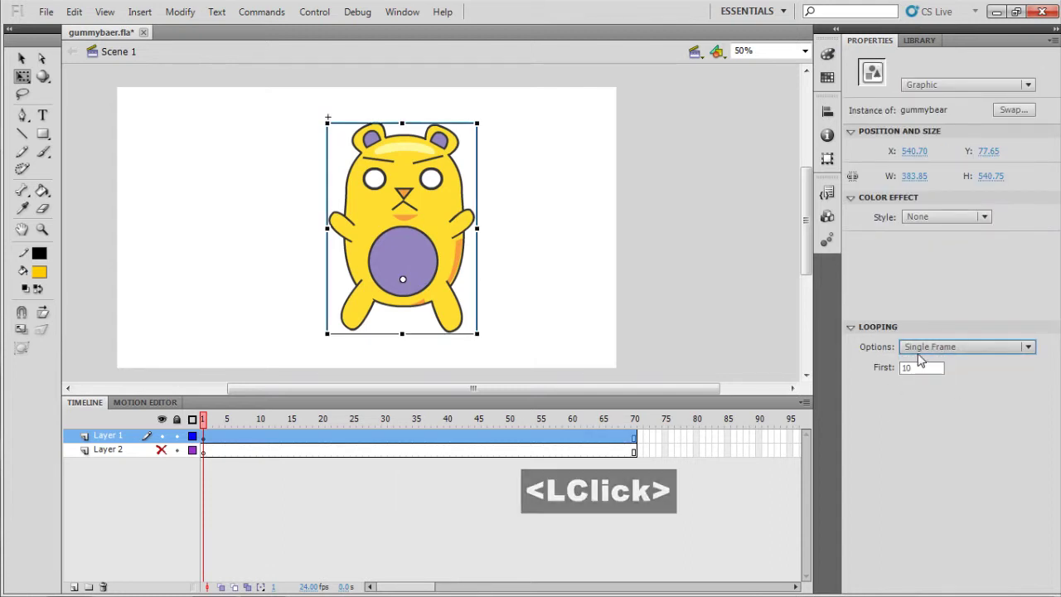
{"action": "left_click", "coordinate": [921, 351]}
{"action": "left_click", "coordinate": [870, 363]}
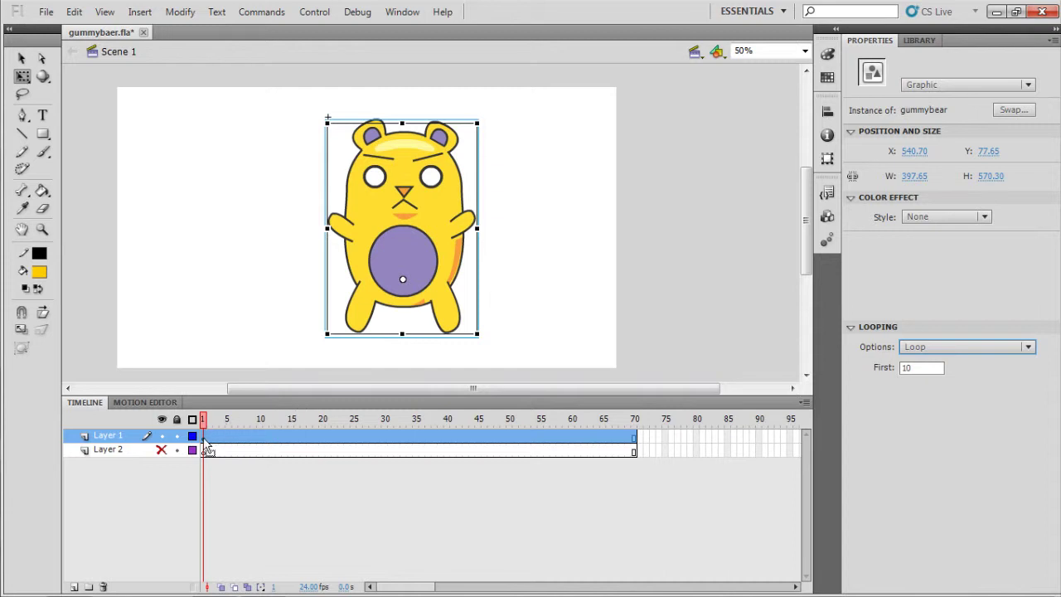
- Reopen the gummybear symbol to examine where its loop starts around frame 10, and go back to Scene 1's start
{"action": "double_click", "coordinate": [398, 282]}
{"action": "left_click", "coordinate": [255, 434]}
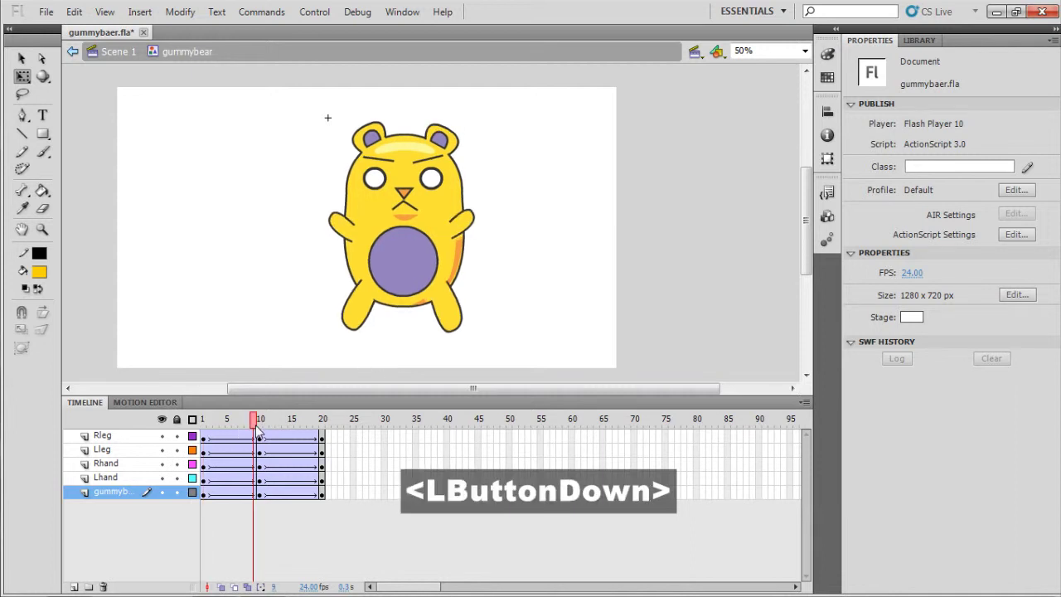
{"action": "double_click", "coordinate": [531, 307]}
{"action": "left_click_drag", "start_coordinate": [204, 425], "coordinate": [93, 410]}
- Set the first frame of the gummybear instance's loop to 1 and play the Scene 1 timeline from the start
{"action": "left_click", "coordinate": [441, 221]}
{"action": "left_click", "coordinate": [910, 367]}
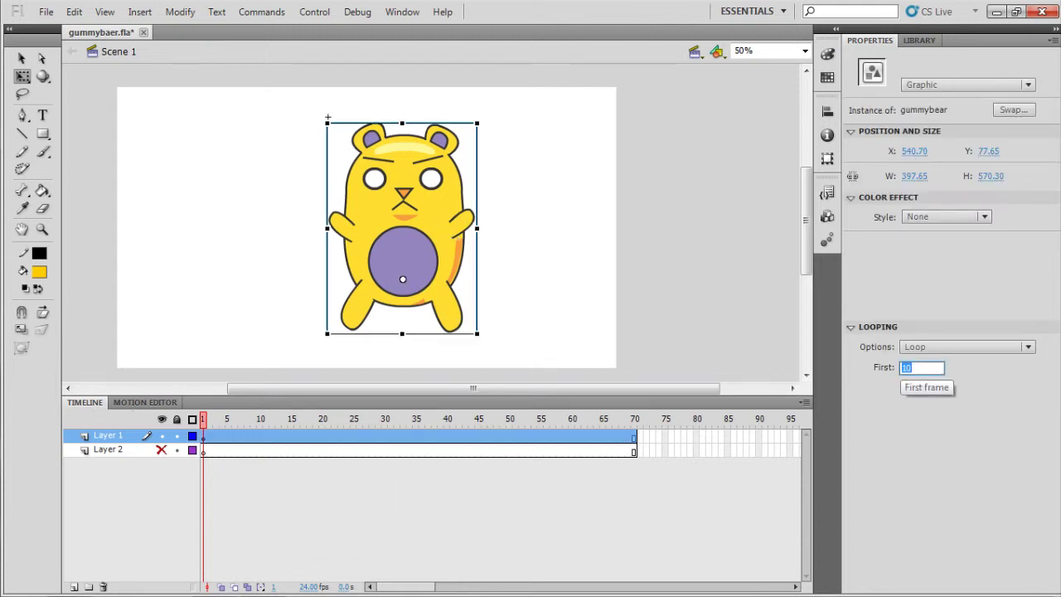
{"action": "type", "text": "1"}
{"action": "key", "text": "Return"}
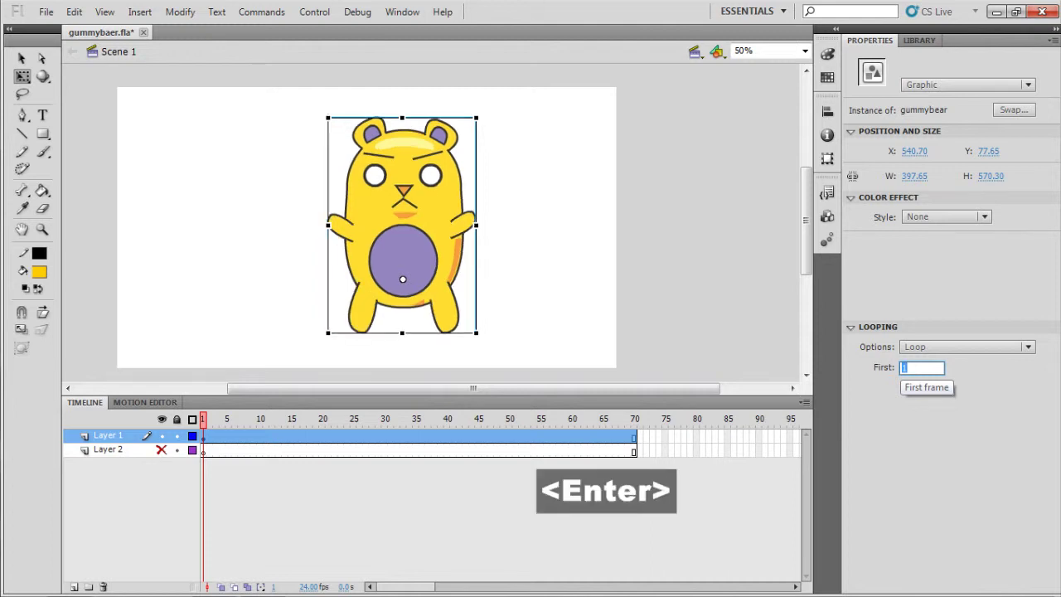
{"action": "left_click_drag", "start_coordinate": [220, 420], "coordinate": [192, 424]}
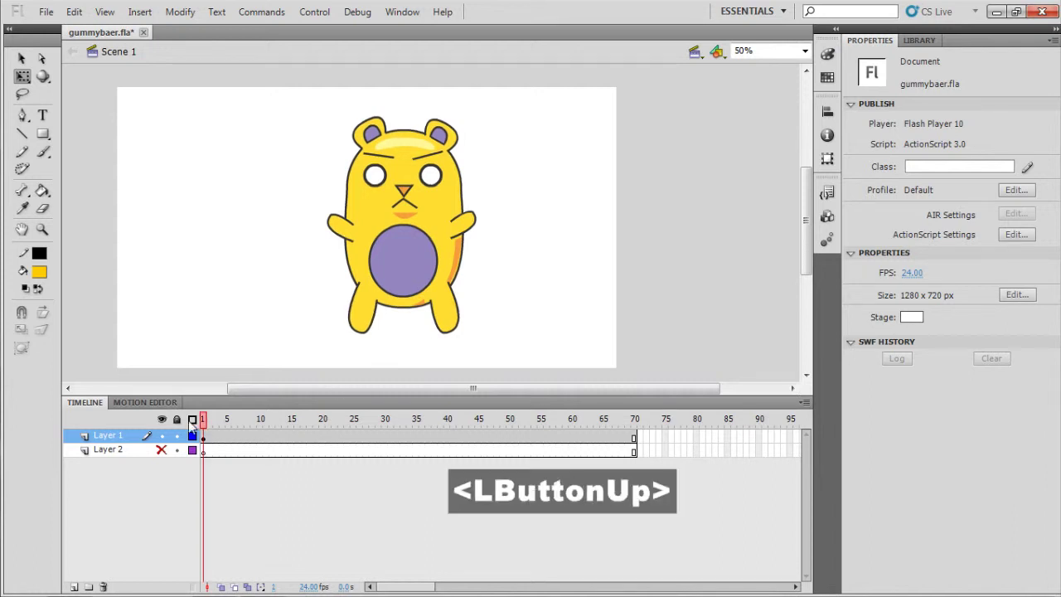
{"action": "key", "text": "Return"}
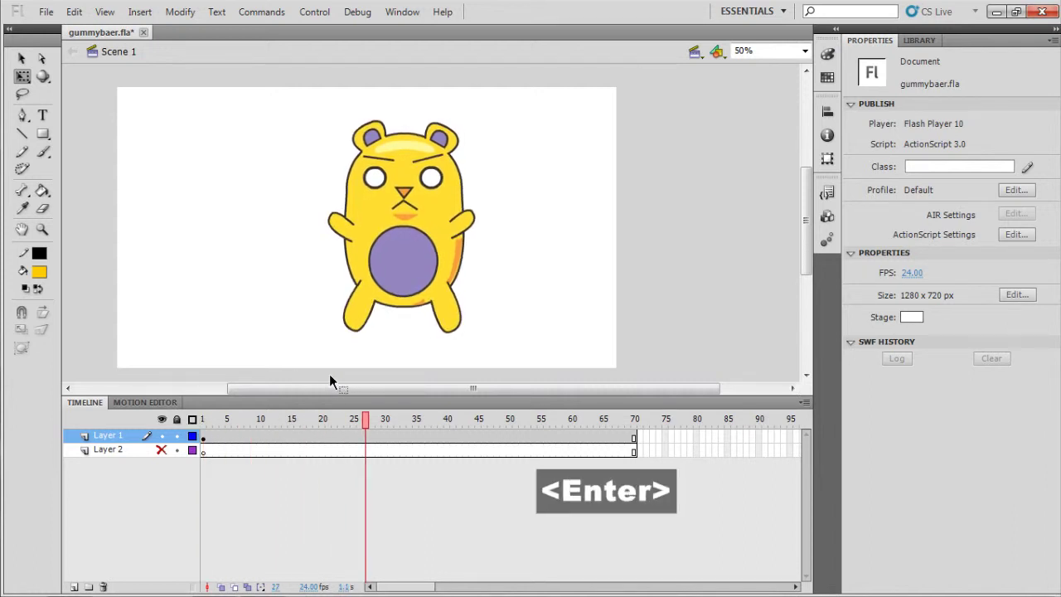
- Insert a keyframe at frame 20 of Layer 1 and create a classic tween between frames 1 and 20
{"action": "left_click", "coordinate": [339, 439]}
{"action": "left_click_drag", "start_coordinate": [324, 419], "coordinate": [331, 446]}
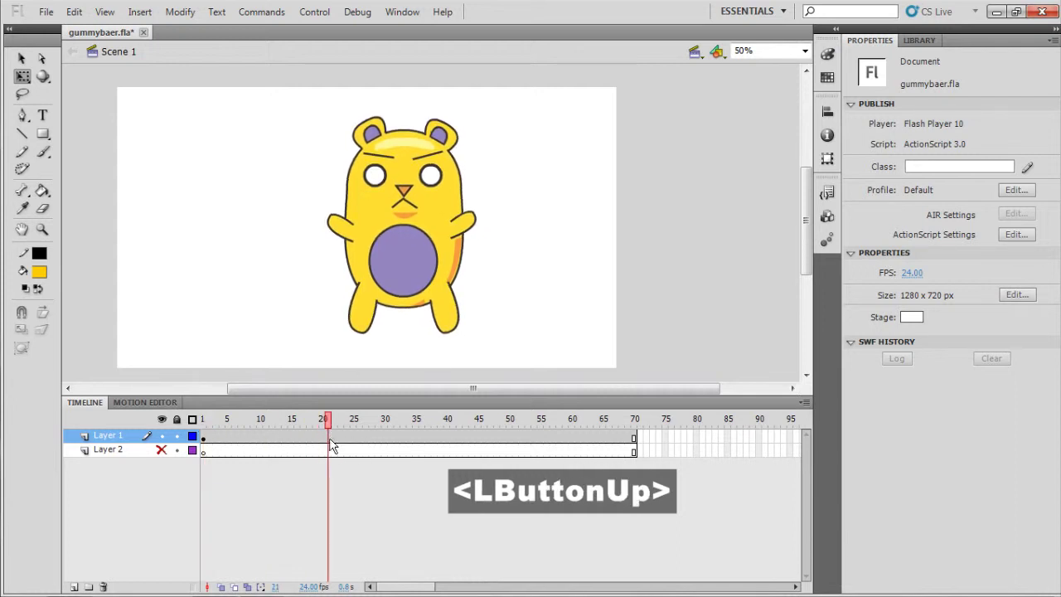
{"action": "left_click", "coordinate": [324, 438]}
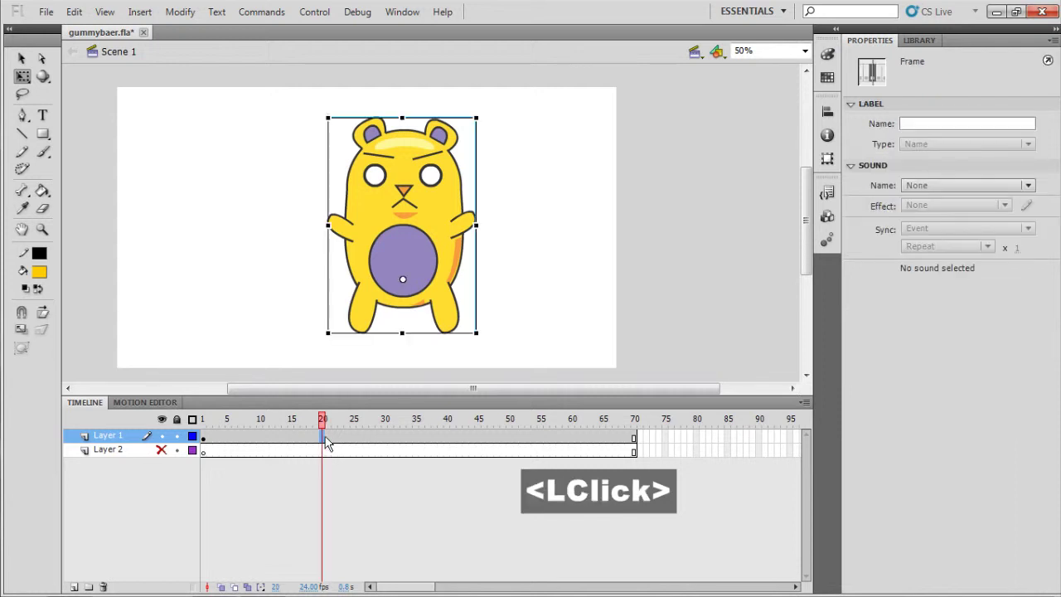
{"action": "key", "text": "F6"}
{"action": "right_click", "coordinate": [285, 442]}
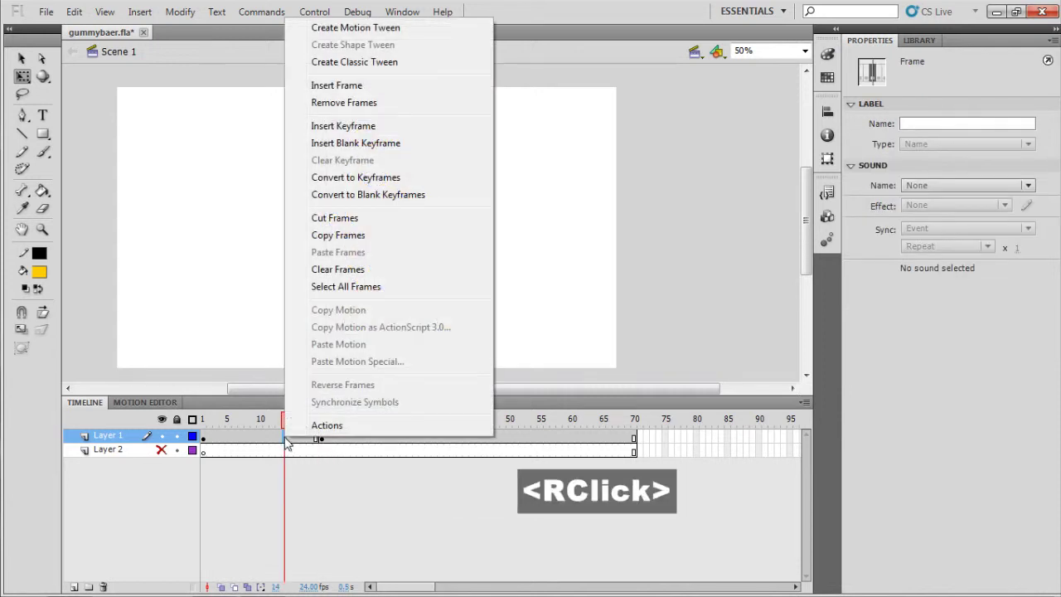
{"action": "left_click", "coordinate": [375, 62]}
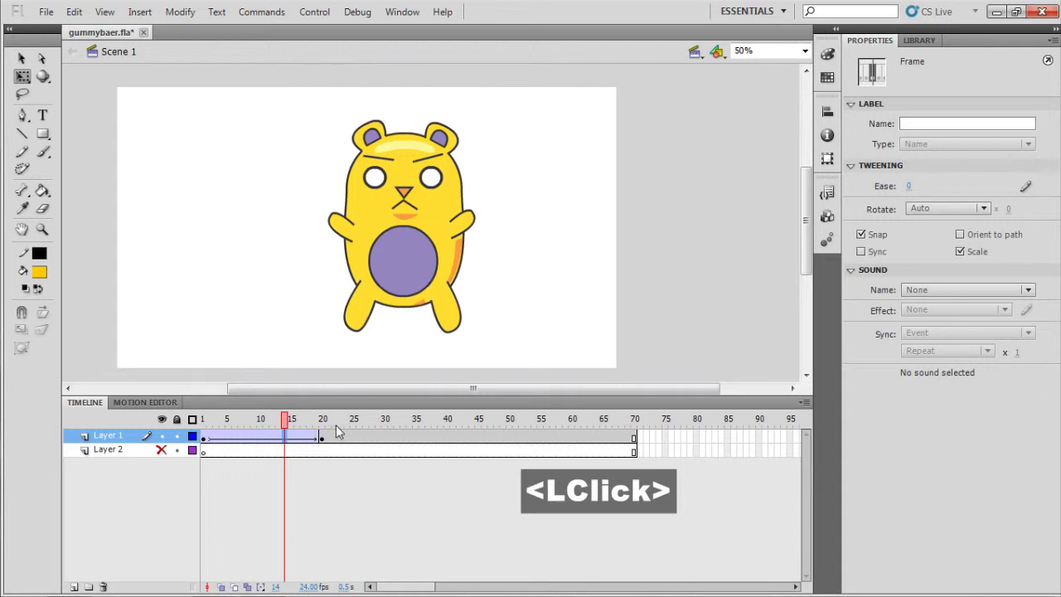
- Move the bear instance at frame 20 to about X 131, Y 76 and play the tween from frame 1
{"action": "left_click", "coordinate": [322, 437]}
{"action": "left_click_drag", "start_coordinate": [402, 265], "coordinate": [241, 267]}
{"action": "left_click_drag", "start_coordinate": [325, 422], "coordinate": [203, 419]}
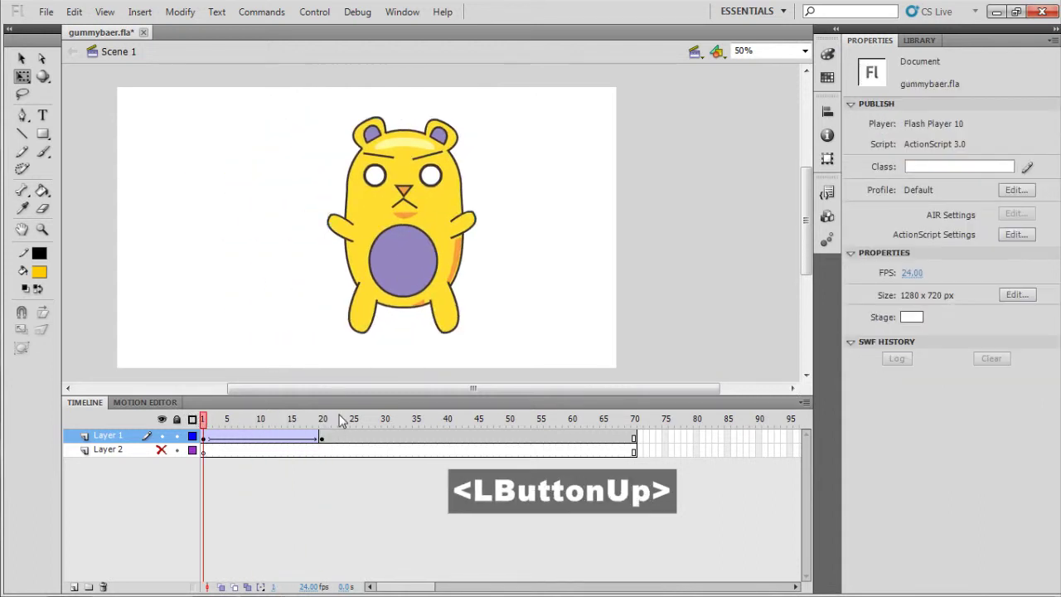
{"action": "key", "text": "Return"}
{"action": "left_click_drag", "start_coordinate": [343, 422], "coordinate": [203, 420]}
{"action": "key", "text": "Return"}
{"action": "left_click_drag", "start_coordinate": [280, 427], "coordinate": [322, 421]}
{"action": "key", "text": "Return"}
{"action": "left_click", "coordinate": [246, 421]}
- Select the gummybear instance at frame 20 and examine its looping settings
{"action": "left_click", "coordinate": [270, 254]}
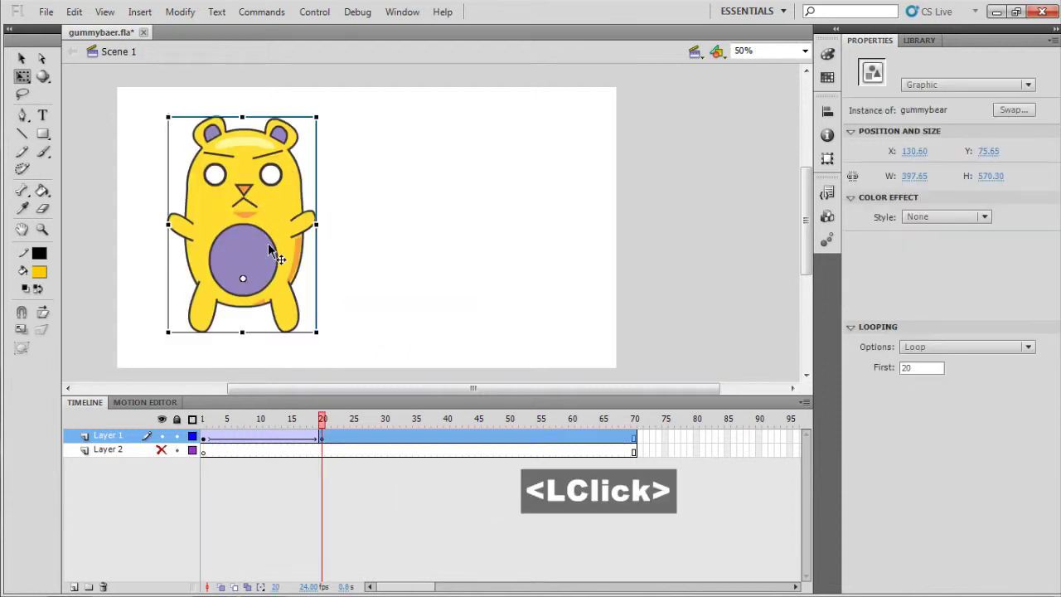
{"action": "mouse_move", "coordinate": [319, 425]}
{"action": "left_mouse_down"}
{"action": "mouse_move", "coordinate": [204, 421]}
{"action": "mouse_move", "coordinate": [325, 428]}
{"action": "mouse_move", "coordinate": [195, 432]}
{"action": "mouse_move", "coordinate": [322, 424]}
{"action": "left_mouse_up"}
{"action": "left_click", "coordinate": [319, 351]}
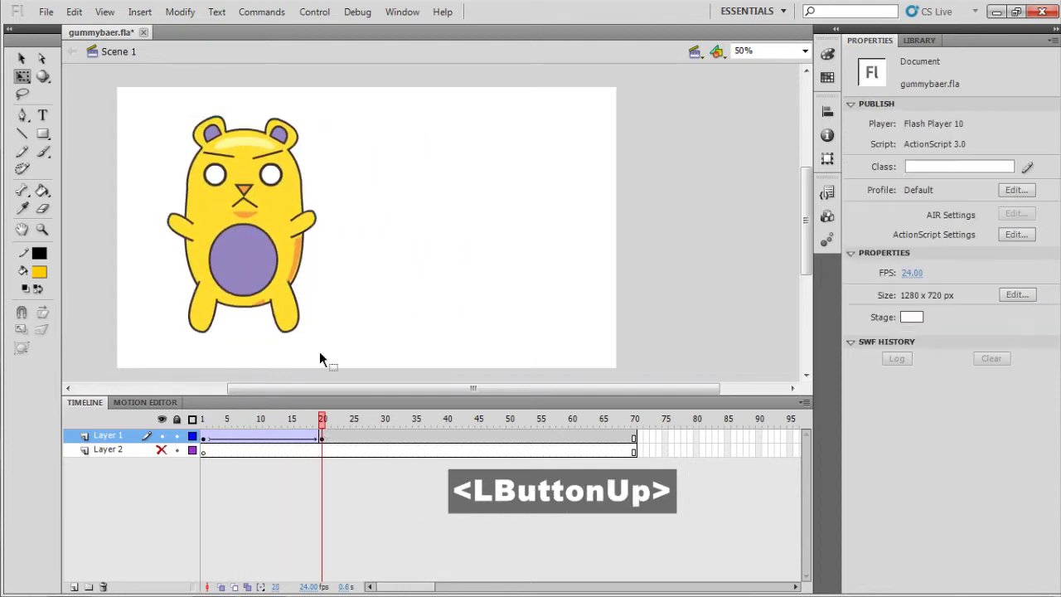
{"action": "left_click", "coordinate": [243, 283]}
{"action": "left_click", "coordinate": [424, 313]}
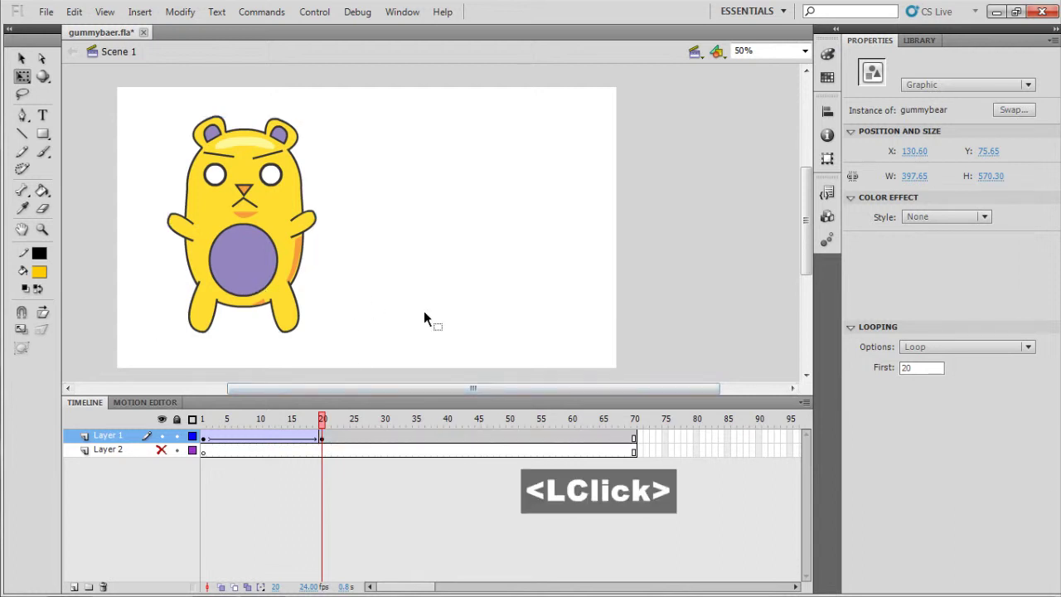
- Replay Scene 1's movement from frame 1 and check Layer 1's keyframes at frames 1 and 20
{"action": "mouse_move", "coordinate": [202, 424]}
{"action": "left_mouse_down"}
{"action": "mouse_move", "coordinate": [228, 437]}
{"action": "mouse_move", "coordinate": [322, 425]}
{"action": "mouse_move", "coordinate": [203, 423]}
{"action": "left_mouse_up"}
{"action": "key", "text": "Return"}
{"action": "key", "text": "Return"}
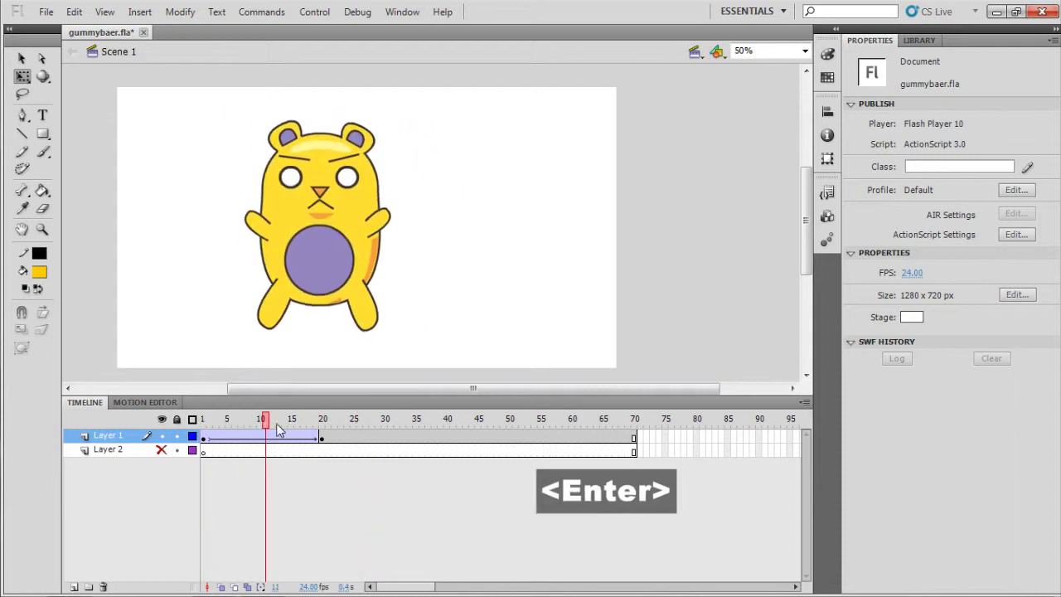
{"action": "left_click_drag", "start_coordinate": [334, 427], "coordinate": [173, 421]}
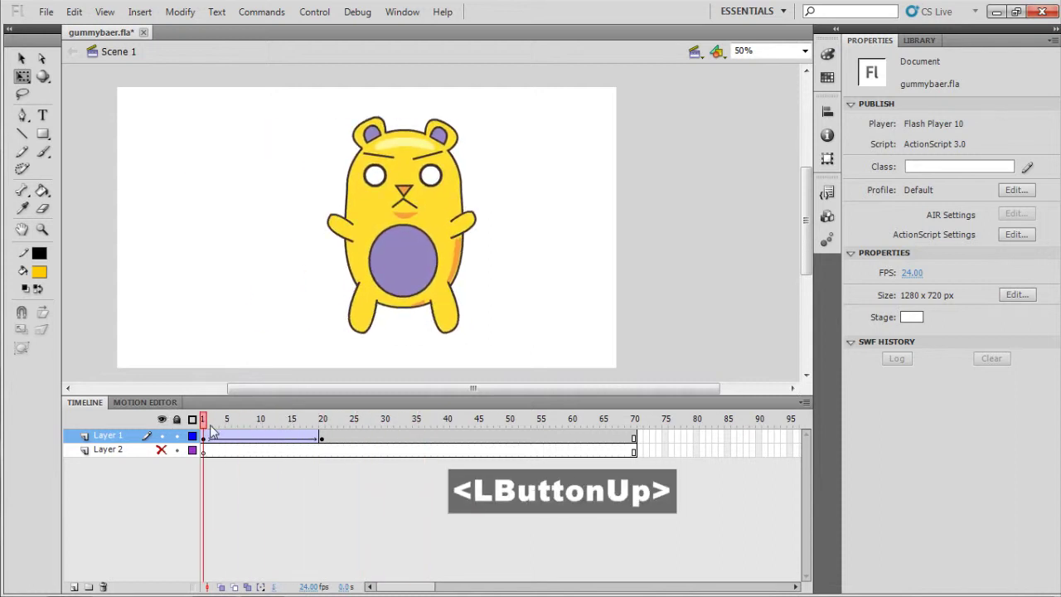
{"action": "left_click", "coordinate": [203, 436]}
{"action": "left_click", "coordinate": [322, 439]}
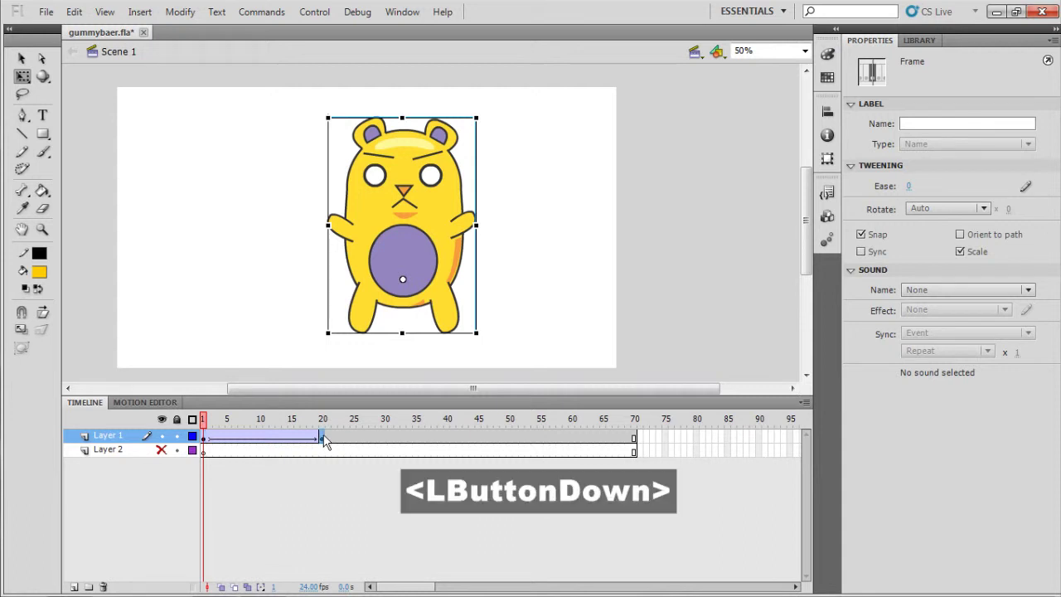
{"action": "left_click_drag", "start_coordinate": [320, 419], "coordinate": [203, 421]}
{"action": "key", "text": "Return"}
{"action": "left_click_drag", "start_coordinate": [320, 421], "coordinate": [202, 423]}
- Set the ease of Layer 1's classic tween to 100 and play the movement from frame 1
{"action": "left_click", "coordinate": [222, 436]}
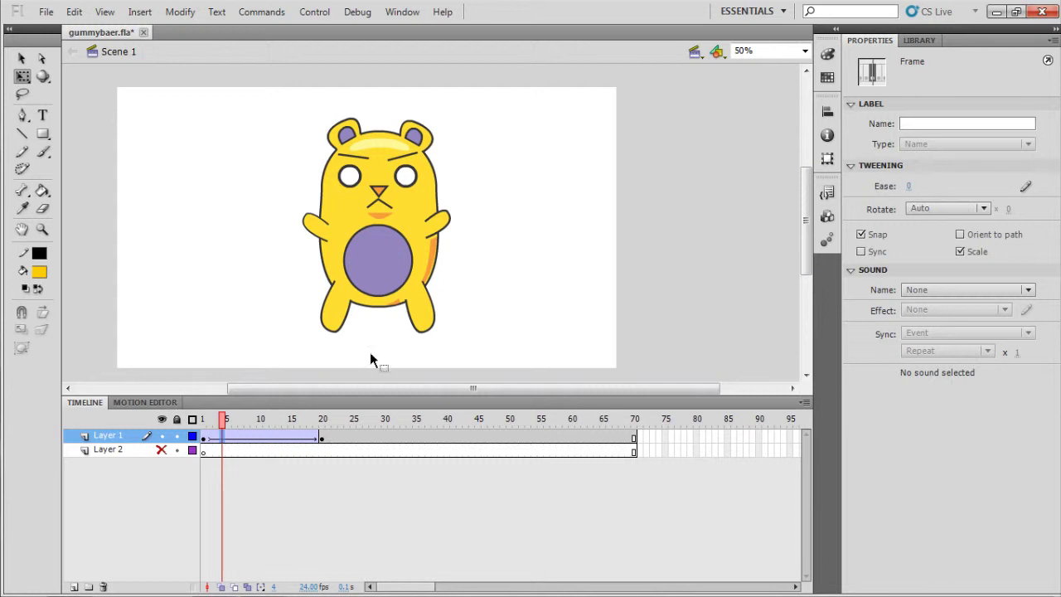
{"action": "left_click", "coordinate": [246, 440]}
{"action": "left_click", "coordinate": [242, 443]}
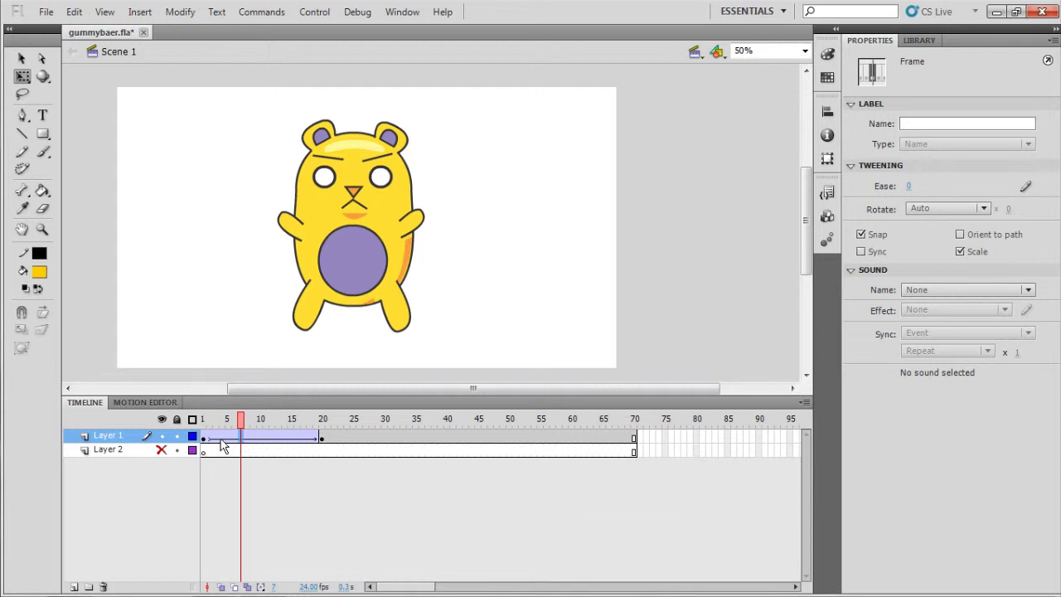
{"action": "left_click", "coordinate": [255, 439]}
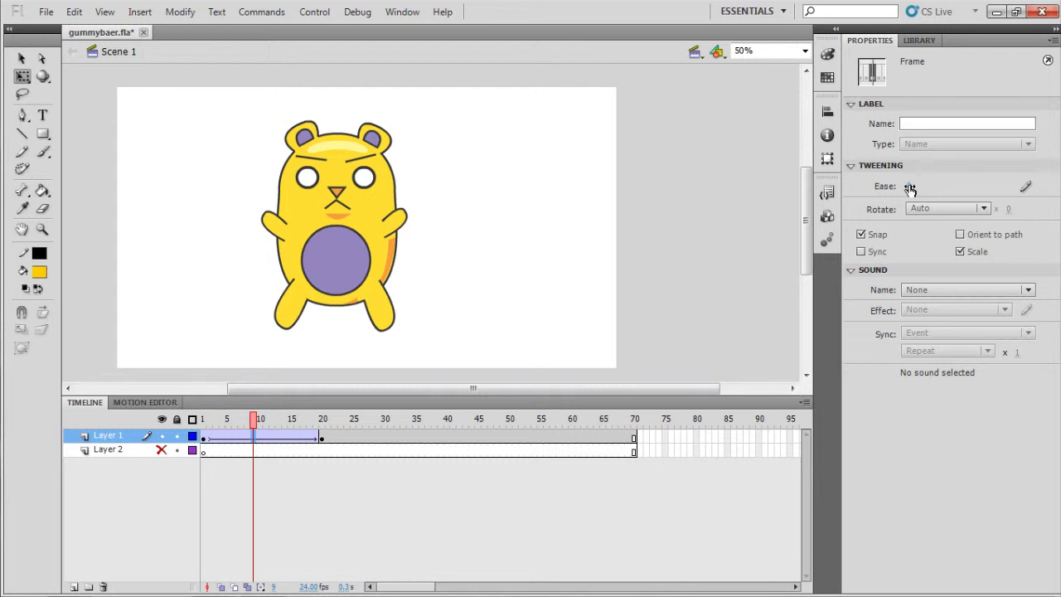
{"action": "left_click_drag", "start_coordinate": [910, 189], "coordinate": [929, 186]}
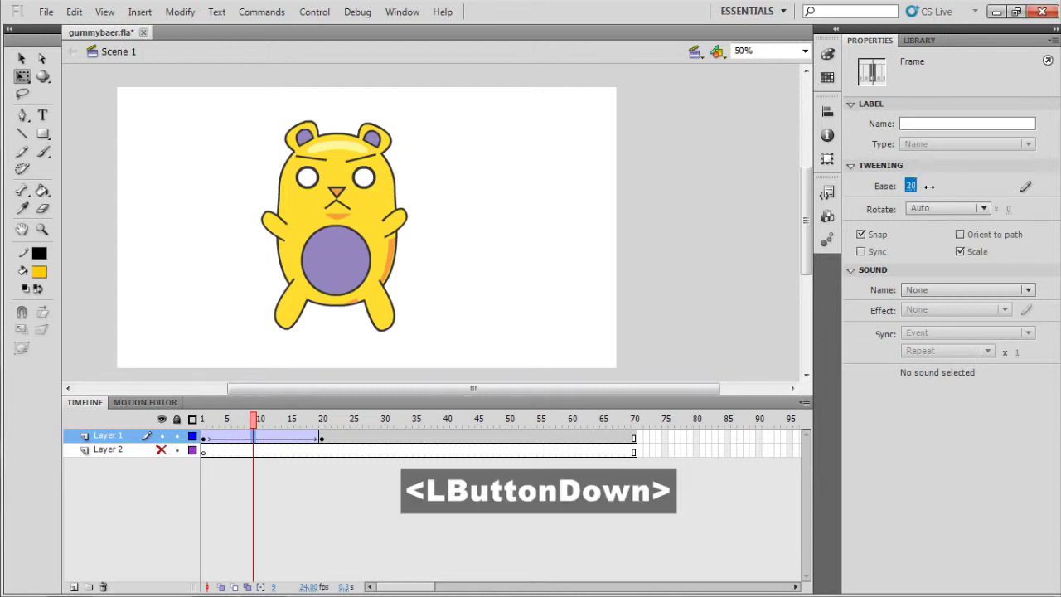
{"action": "left_click_drag", "start_coordinate": [1002, 186], "coordinate": [1000, 187]}
{"action": "left_click_drag", "start_coordinate": [253, 420], "coordinate": [176, 419]}
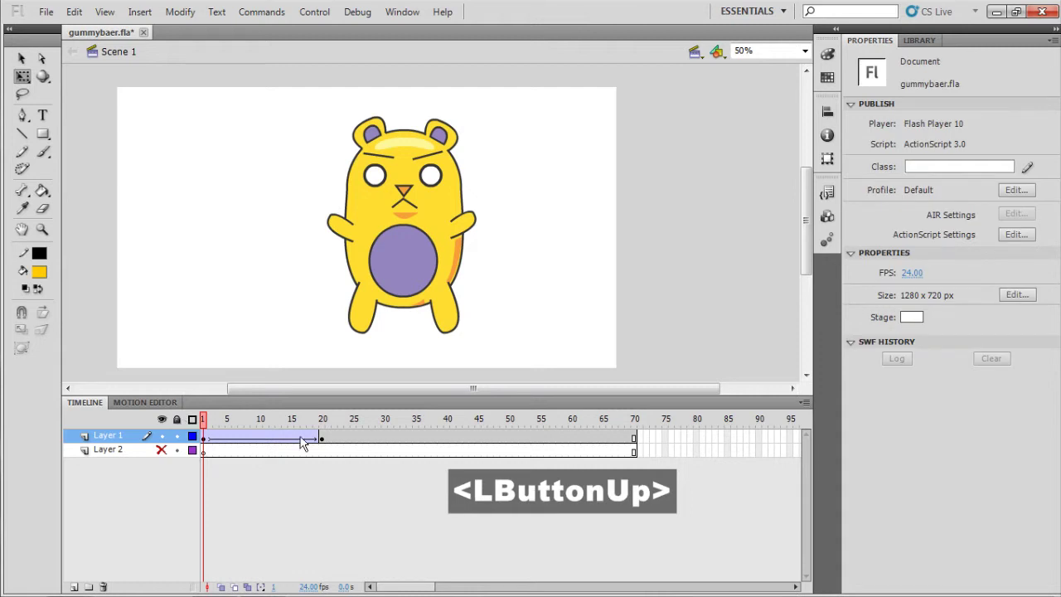
{"action": "key", "text": "Return"}
{"action": "left_click_drag", "start_coordinate": [287, 421], "coordinate": [202, 420]}
{"action": "key", "text": "Return"}
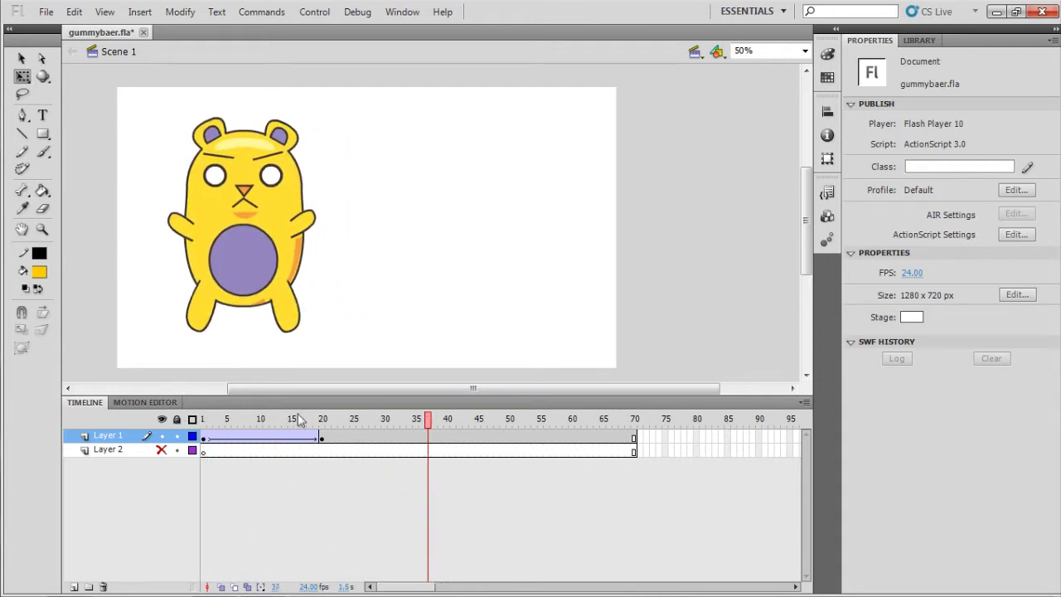
{"action": "left_click_drag", "start_coordinate": [296, 419], "coordinate": [201, 419]}
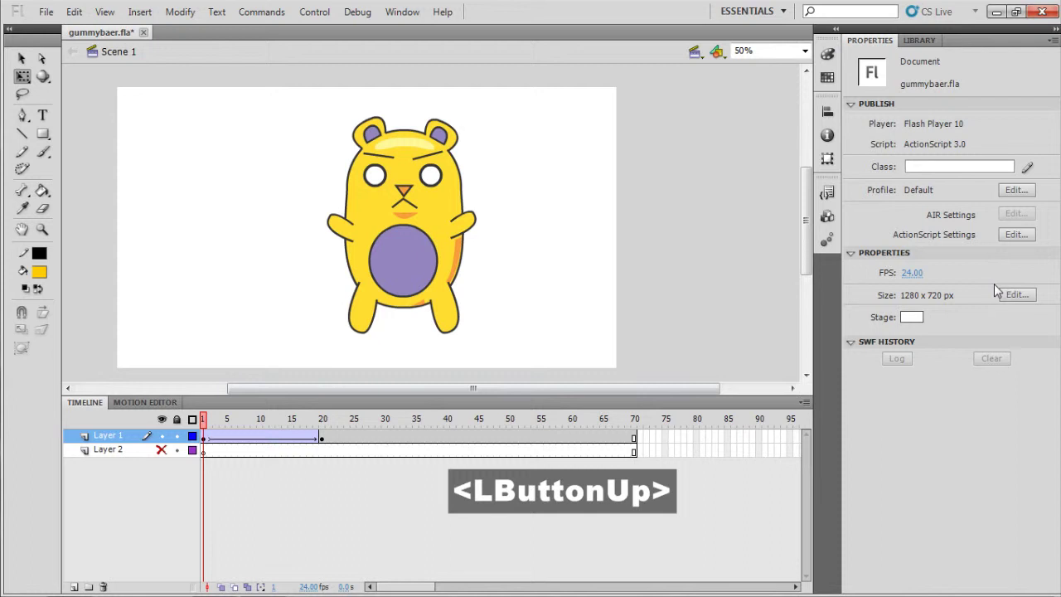
- Set the ease of Layer 1's classic tween to -100 and play the timeline several times
{"action": "left_click", "coordinate": [248, 438]}
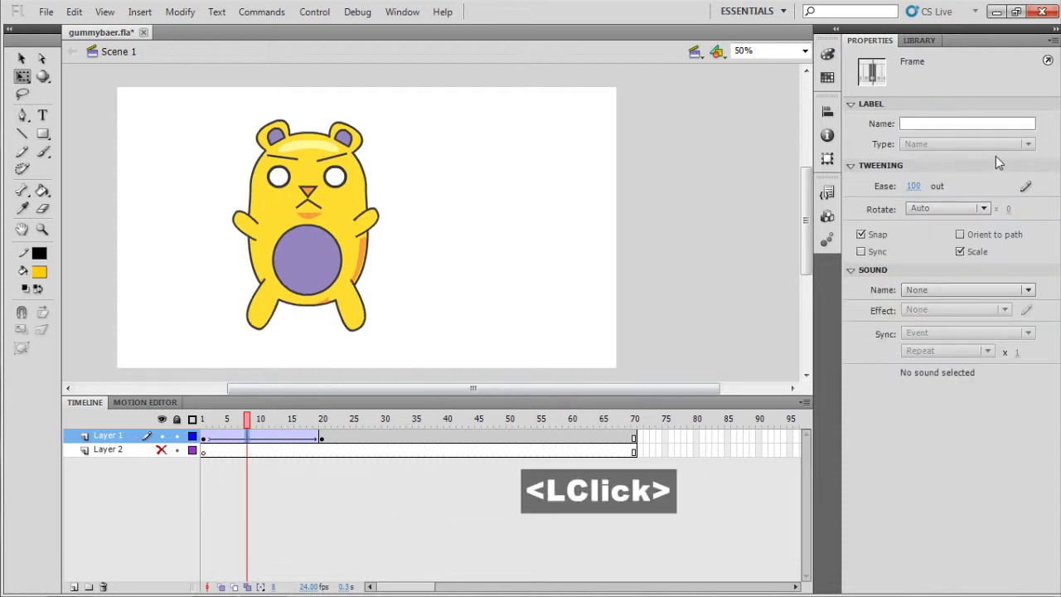
{"action": "left_click_drag", "start_coordinate": [909, 186], "coordinate": [793, 189]}
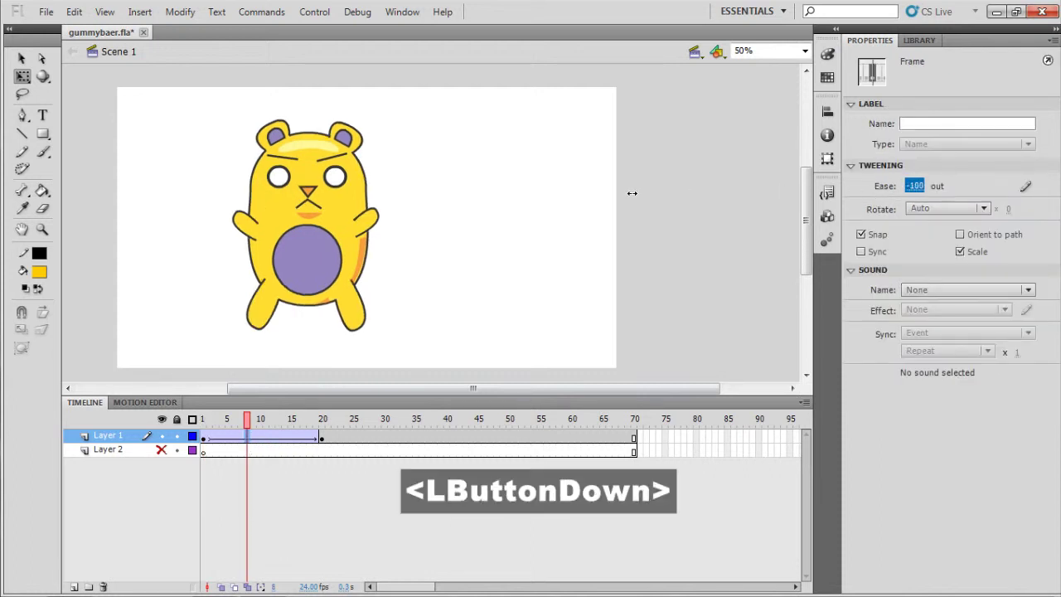
{"action": "left_click_drag", "start_coordinate": [632, 194], "coordinate": [580, 340]}
{"action": "key", "text": "Return"}
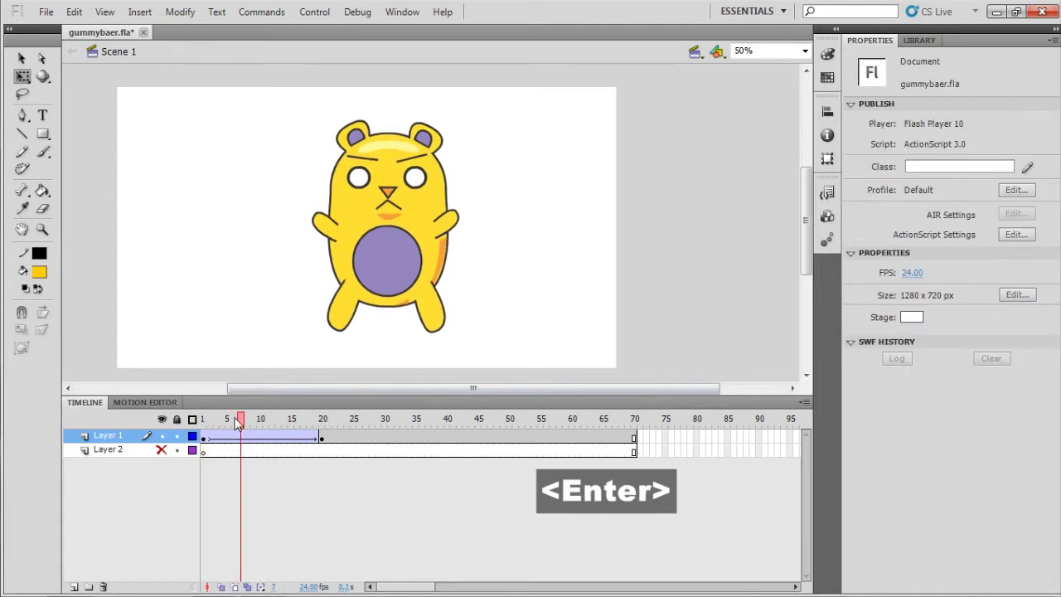
{"action": "left_click_drag", "start_coordinate": [312, 418], "coordinate": [203, 421]}
{"action": "key", "text": "Return"}
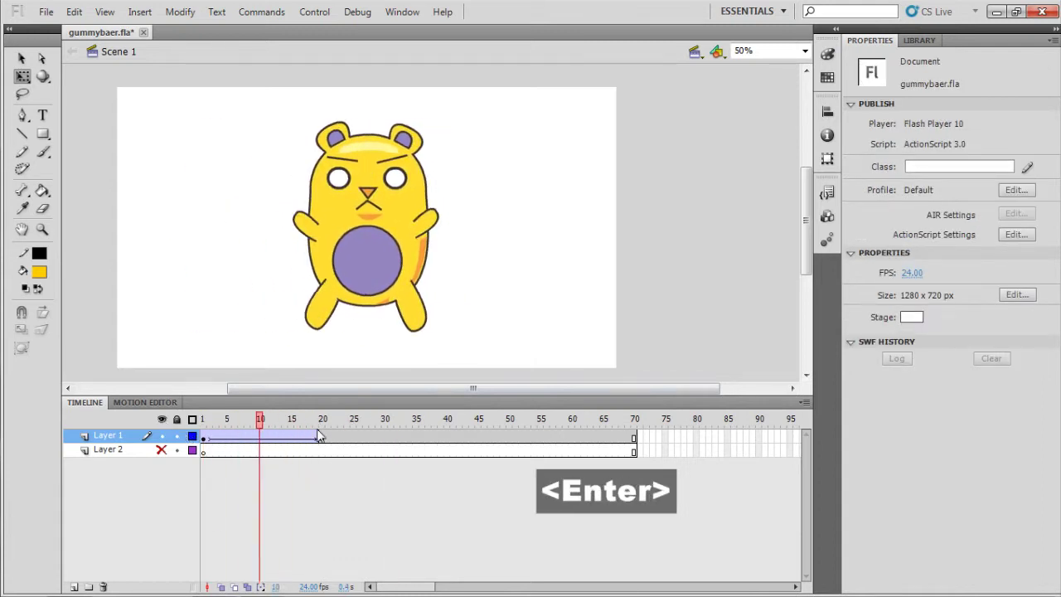
{"action": "left_click_drag", "start_coordinate": [330, 422], "coordinate": [283, 424]}
{"action": "key", "text": "Return"}
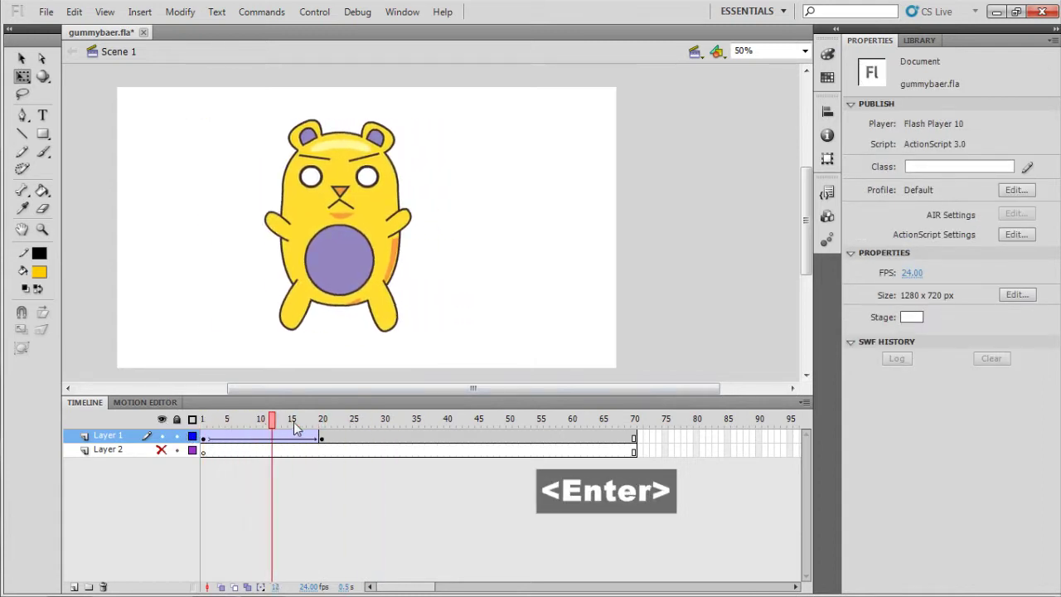
{"action": "left_click_drag", "start_coordinate": [365, 420], "coordinate": [176, 422]}
{"action": "key", "text": "Return"}
{"action": "left_click", "coordinate": [571, 349]}
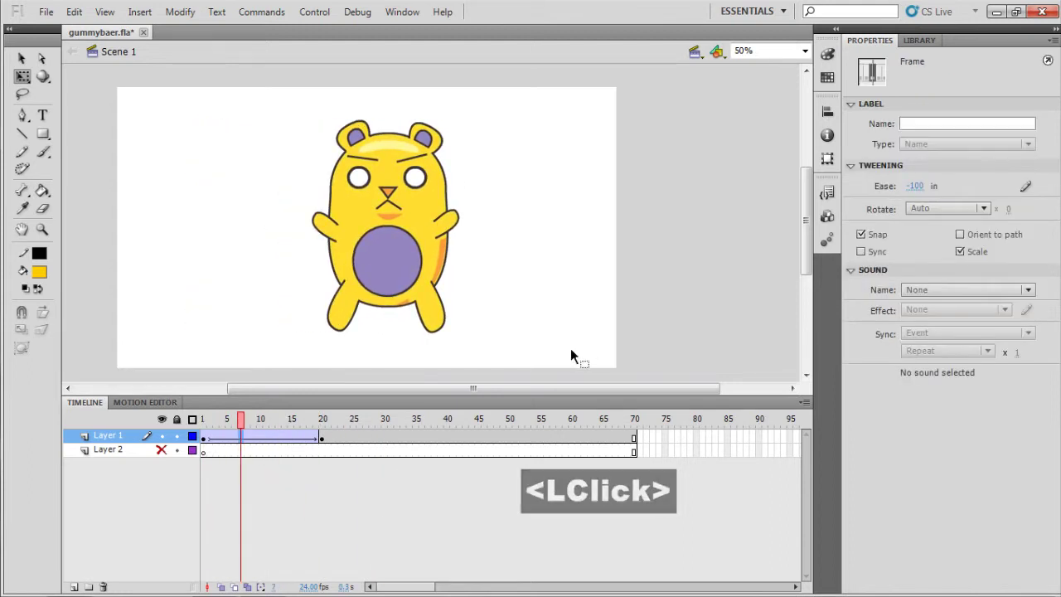
- Set the classic tween's rotation to CW and play the animation from frame 1
{"action": "left_click", "coordinate": [959, 207]}
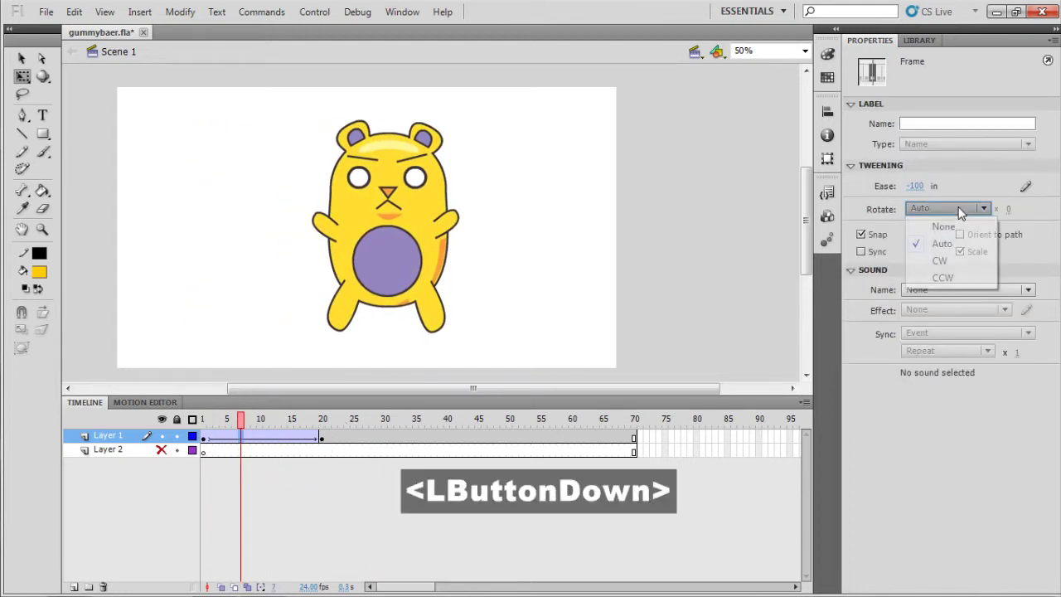
{"action": "left_click", "coordinate": [947, 262]}
{"action": "left_click_drag", "start_coordinate": [235, 423], "coordinate": [212, 420]}
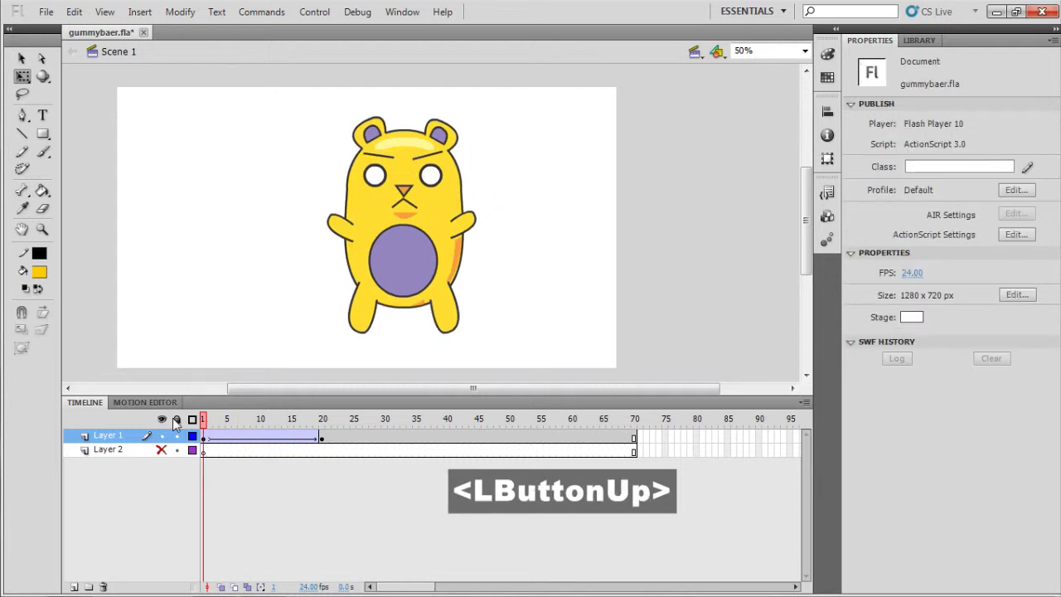
{"action": "key", "text": "Return"}
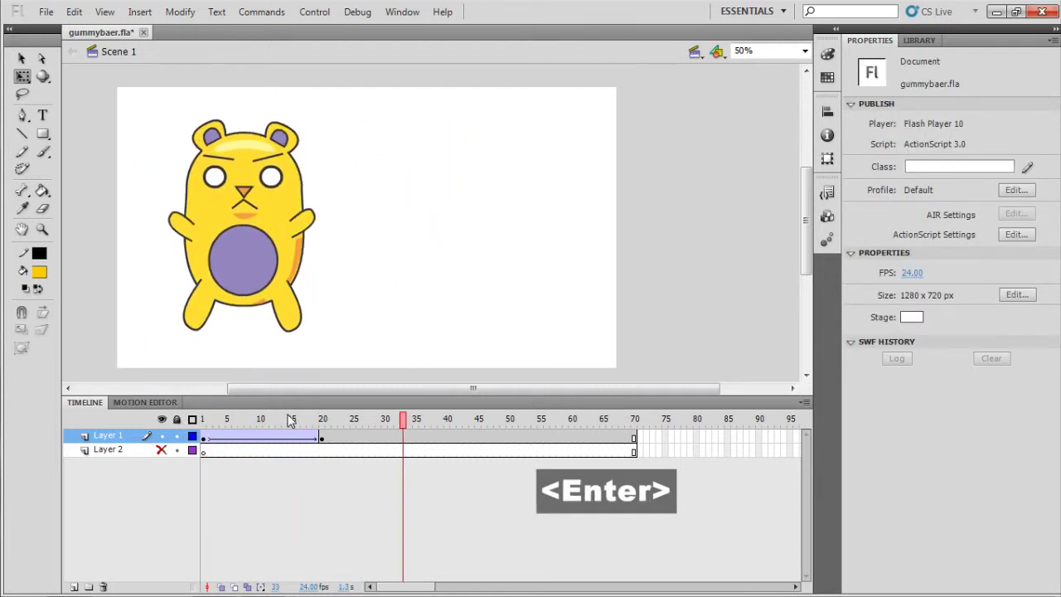
{"action": "left_click_drag", "start_coordinate": [277, 419], "coordinate": [221, 420]}
- Set the rotation of Layer 1's classic tween to None
{"action": "left_click", "coordinate": [233, 437]}
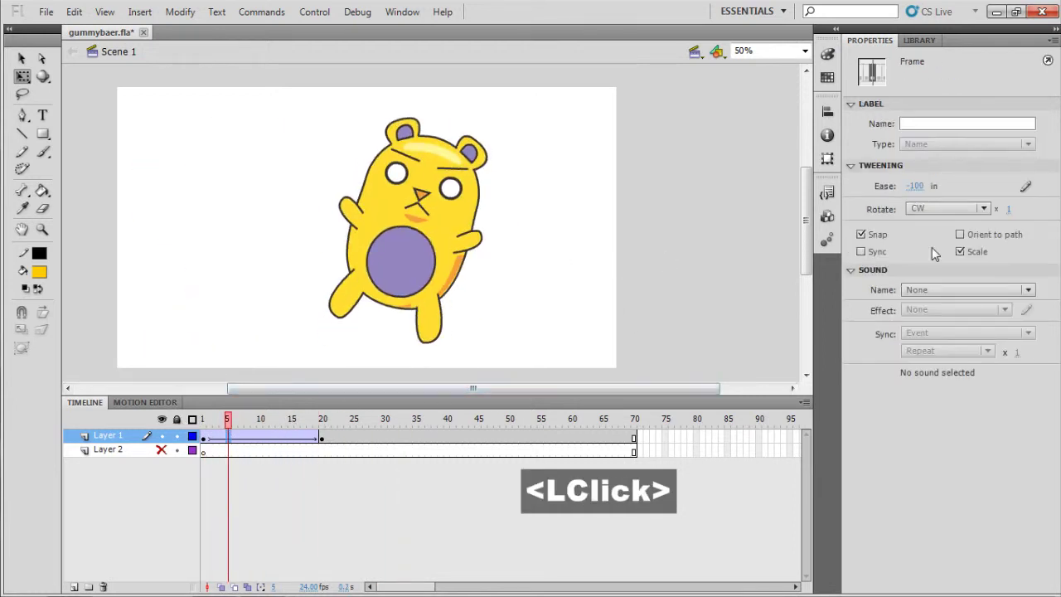
{"action": "left_click", "coordinate": [946, 209]}
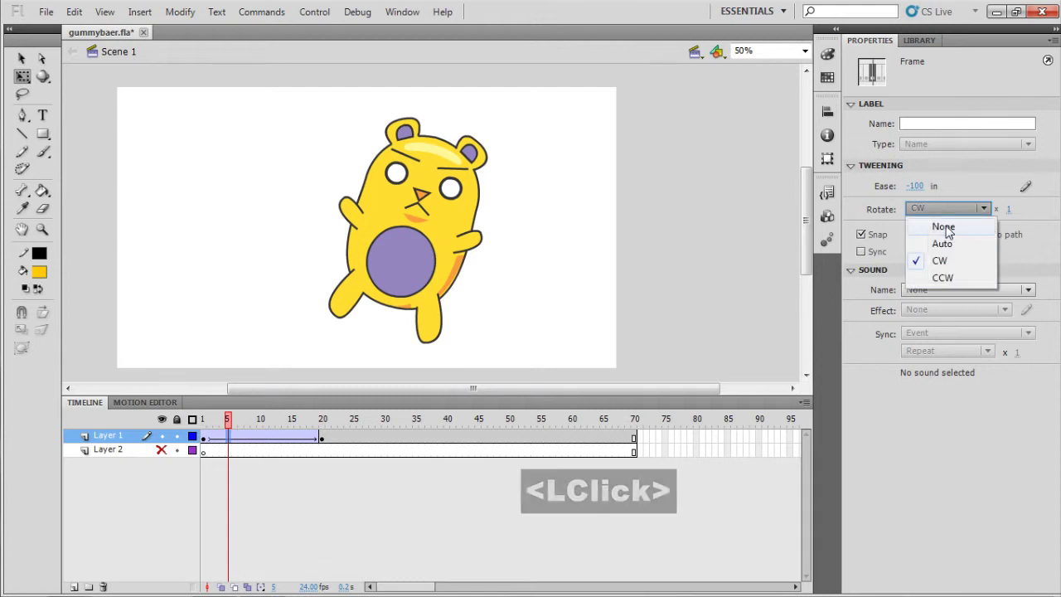
{"action": "left_click", "coordinate": [944, 228]}
- Create a motion tween on Layer 1's 25-frame span
{"action": "left_click_drag", "start_coordinate": [232, 418], "coordinate": [272, 420]}
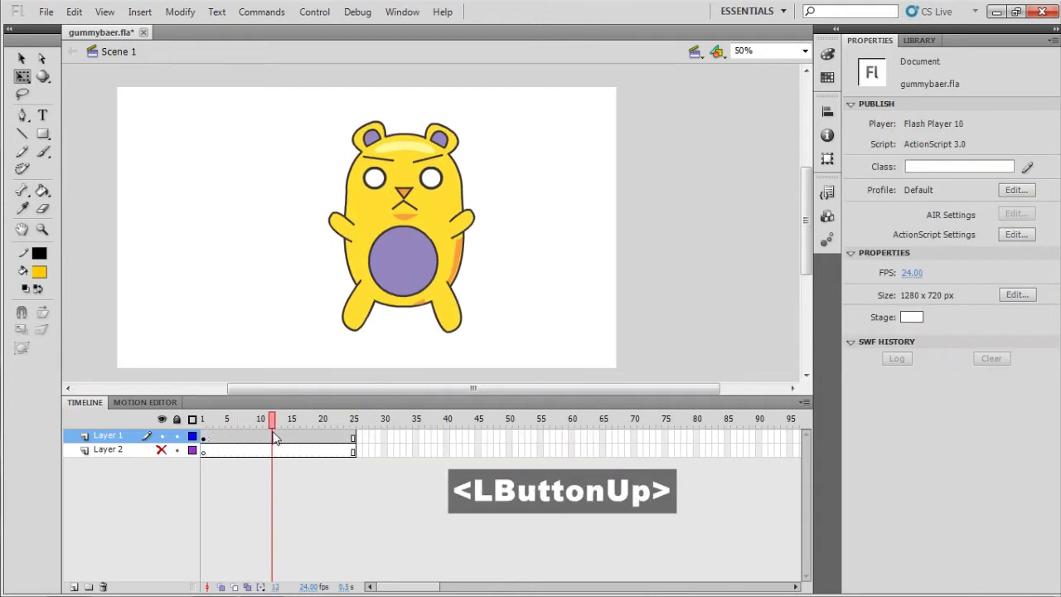
{"action": "left_click", "coordinate": [272, 438]}
{"action": "right_click", "coordinate": [274, 440]}
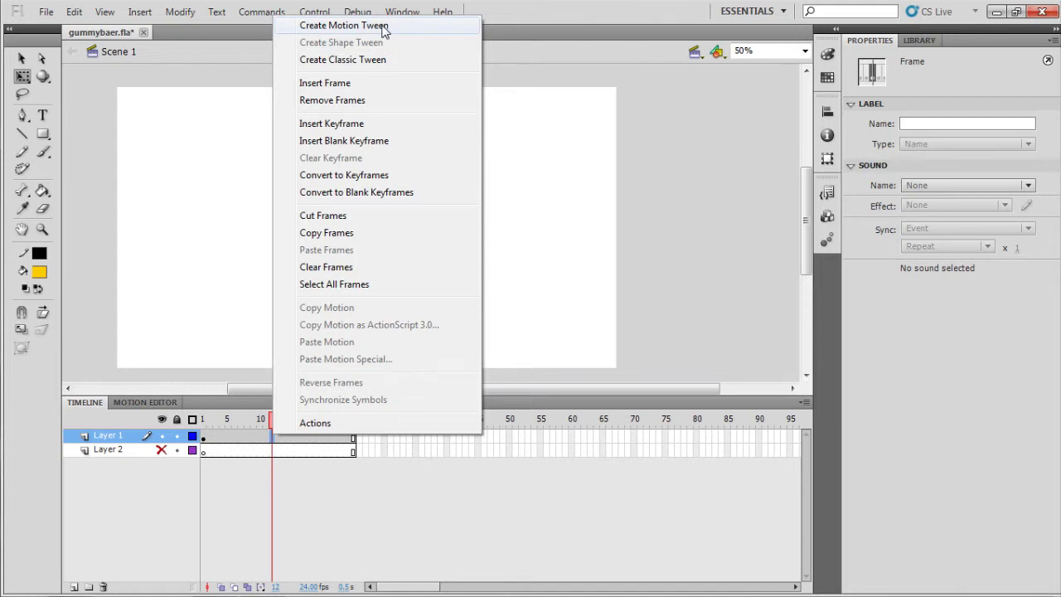
{"action": "left_click", "coordinate": [384, 26]}
- Examine the commands offered for the motion tween span and compare Layer 1 with Layer 2
{"action": "mouse_move", "coordinate": [232, 419]}
{"action": "left_mouse_down"}
{"action": "mouse_move", "coordinate": [247, 425]}
{"action": "mouse_move", "coordinate": [219, 423]}
{"action": "mouse_move", "coordinate": [240, 423]}
{"action": "left_mouse_up"}
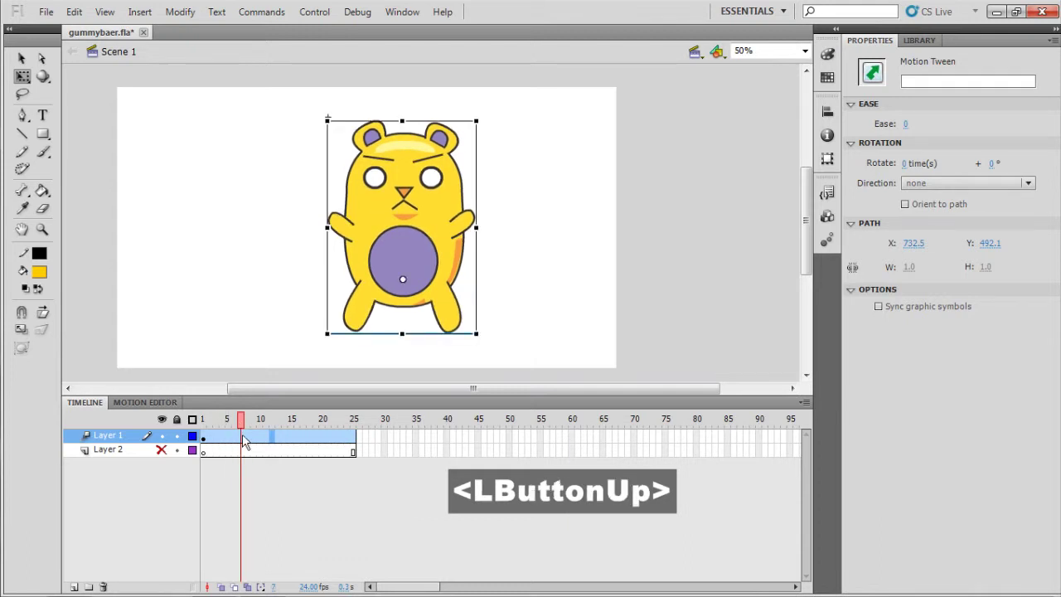
{"action": "right_click", "coordinate": [242, 442]}
{"action": "right_click", "coordinate": [242, 442]}
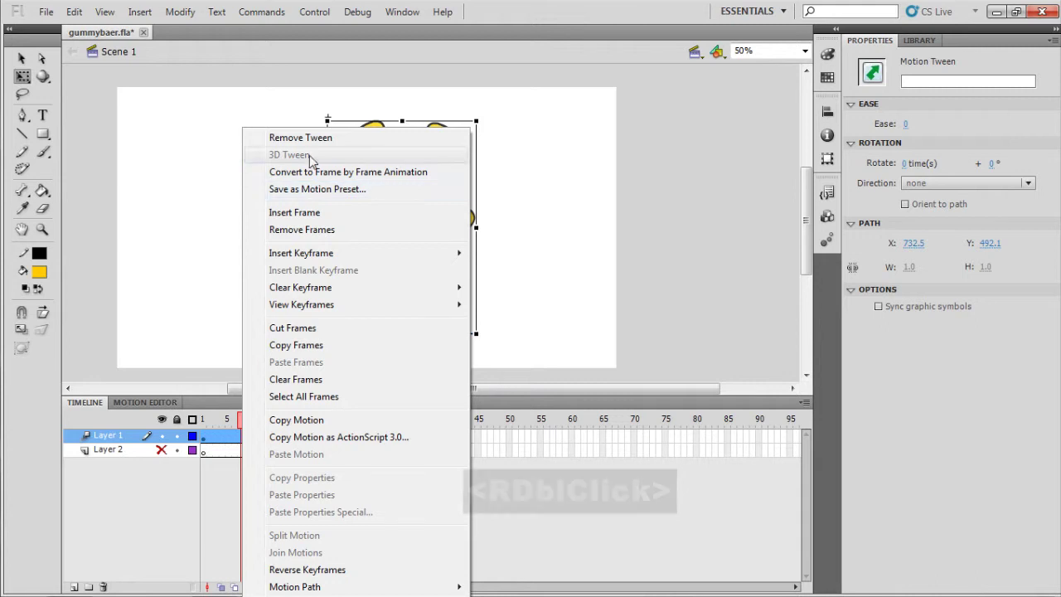
{"action": "left_click", "coordinate": [153, 449]}
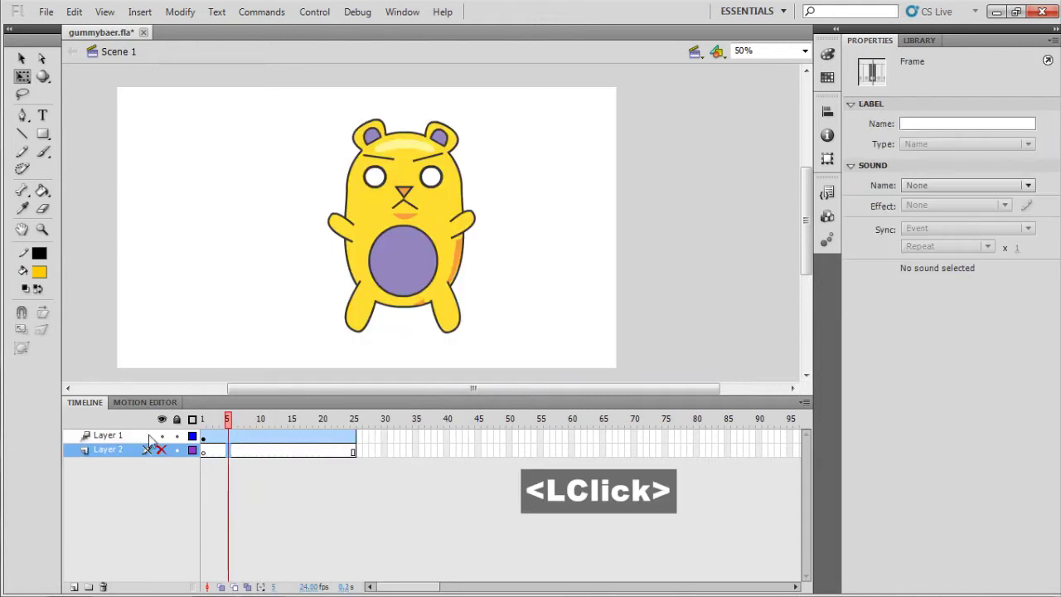
{"action": "left_click", "coordinate": [277, 435]}
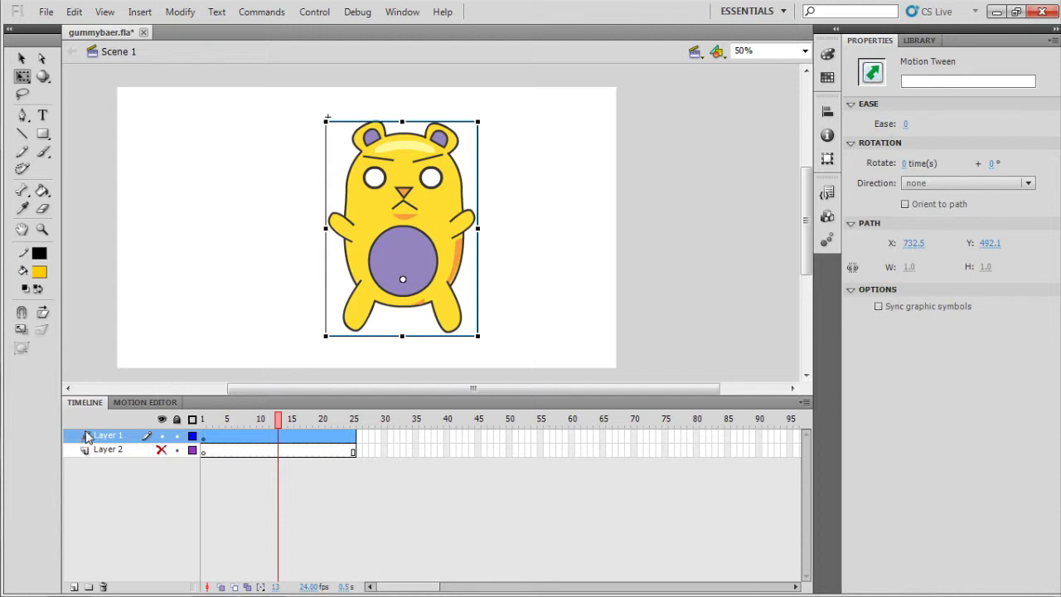
- At frame 10 of the motion tween, move the bear horizontally to the stage's left side
{"action": "left_click", "coordinate": [261, 421]}
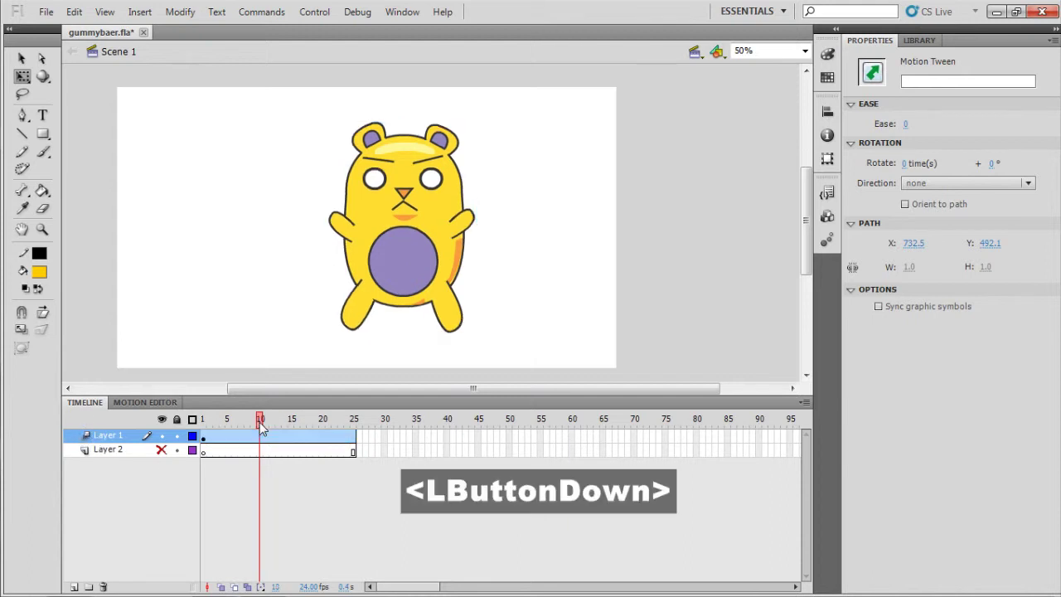
{"action": "mouse_move", "coordinate": [261, 422]}
{"action": "left_mouse_down"}
{"action": "mouse_move", "coordinate": [230, 421]}
{"action": "mouse_move", "coordinate": [263, 430]}
{"action": "left_mouse_up"}
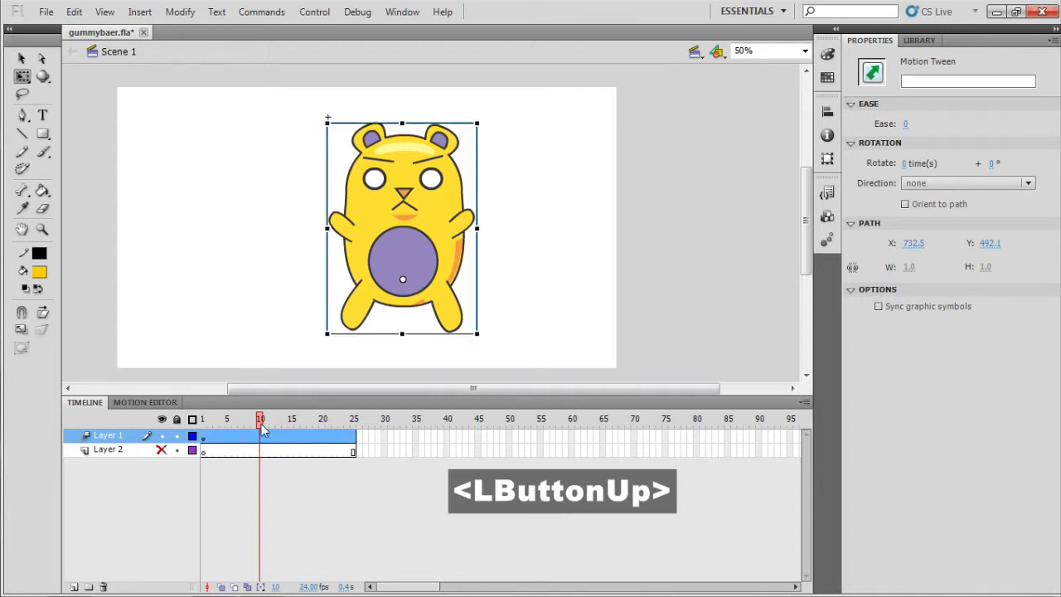
{"action": "left_click_drag", "start_coordinate": [407, 256], "coordinate": [255, 256]}
- At frame 17, move the bear up and right to about X 801, Y -26, and return to frame 10
{"action": "left_click_drag", "start_coordinate": [261, 424], "coordinate": [303, 425]}
{"action": "left_click_drag", "start_coordinate": [248, 236], "coordinate": [516, 192]}
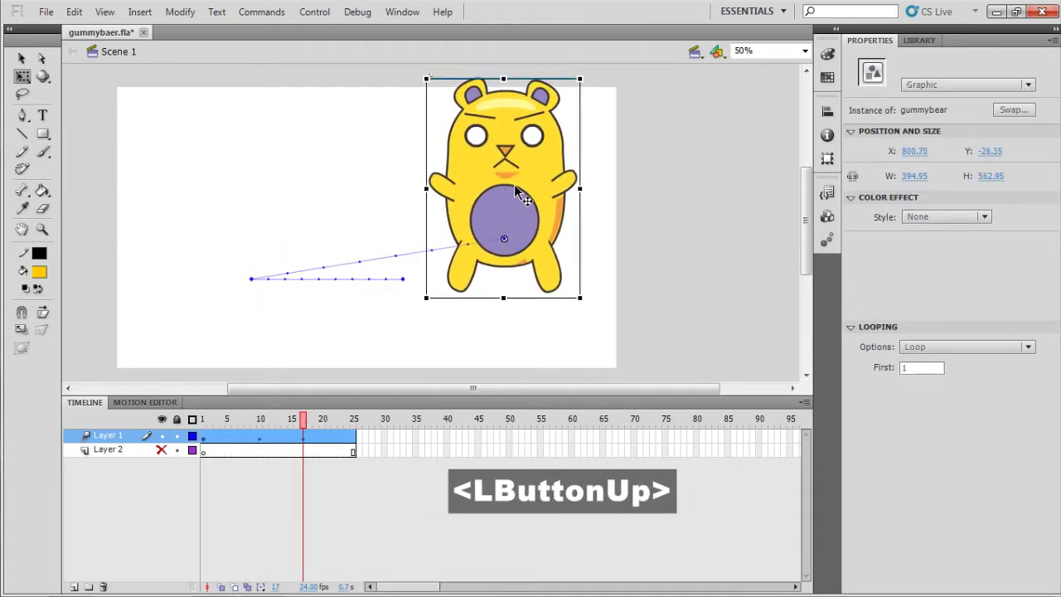
{"action": "left_click_drag", "start_coordinate": [308, 423], "coordinate": [260, 423]}
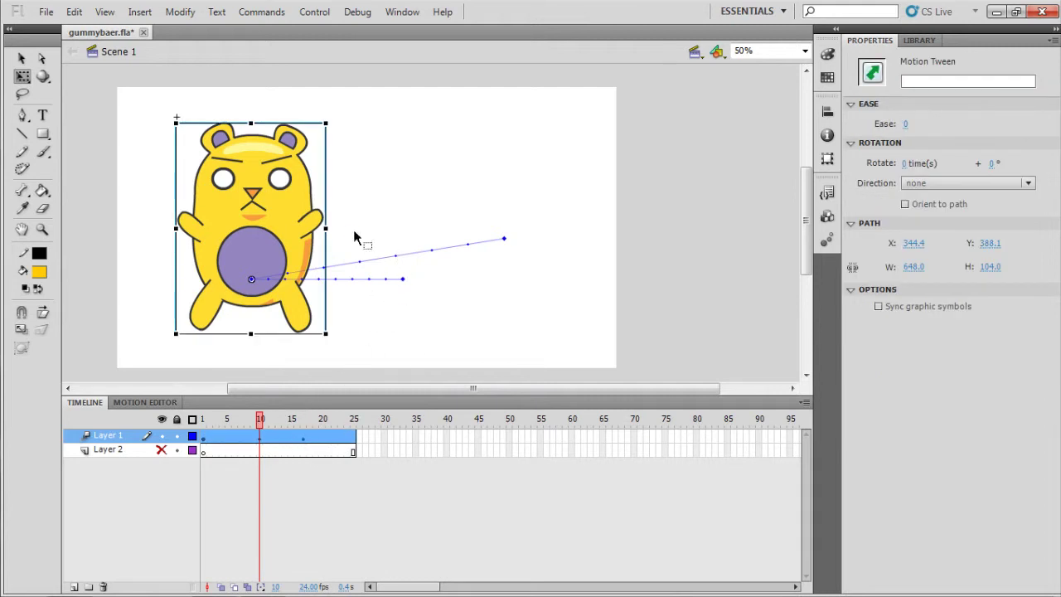
- Bend both segments of the bear's motion path into curves and preview the motion, ending at frame 10
{"action": "left_click", "coordinate": [27, 63]}
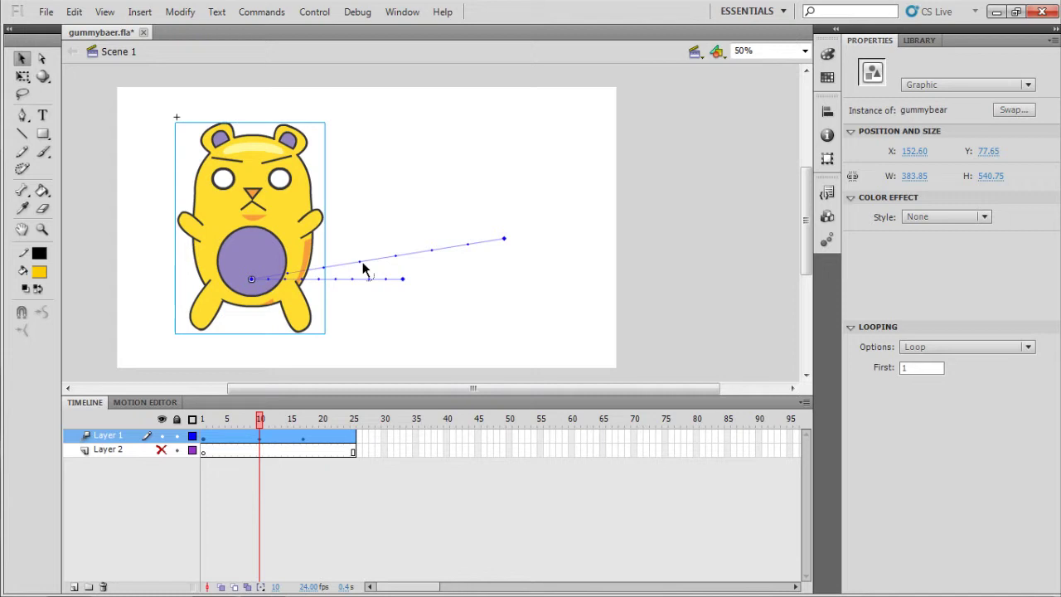
{"action": "left_click_drag", "start_coordinate": [362, 265], "coordinate": [332, 299]}
{"action": "left_click_drag", "start_coordinate": [261, 425], "coordinate": [203, 425]}
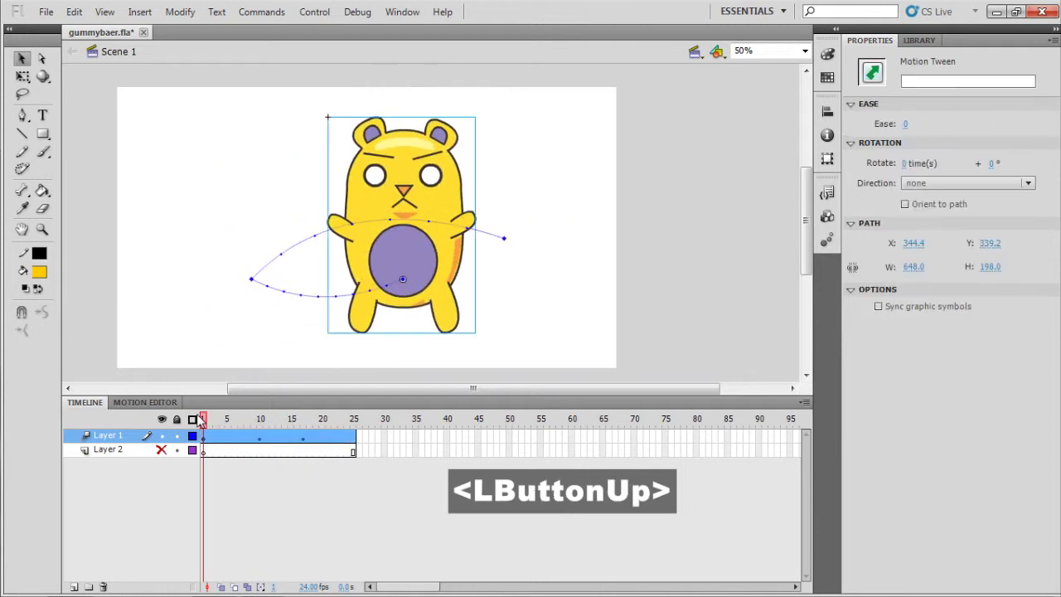
{"action": "key", "text": "Return"}
{"action": "left_click_drag", "start_coordinate": [277, 421], "coordinate": [256, 427]}
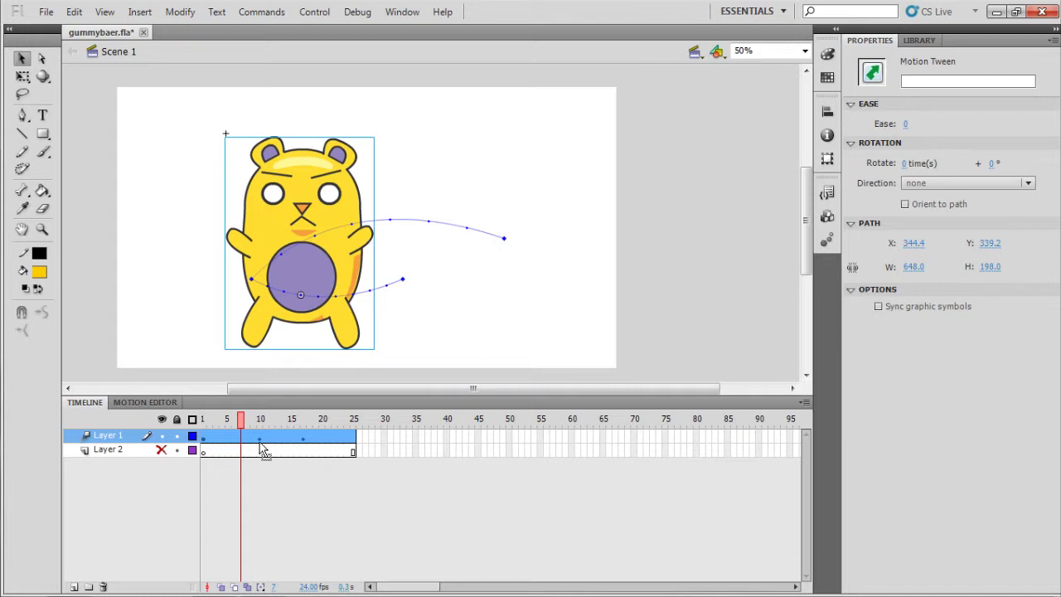
{"action": "left_click", "coordinate": [261, 424]}
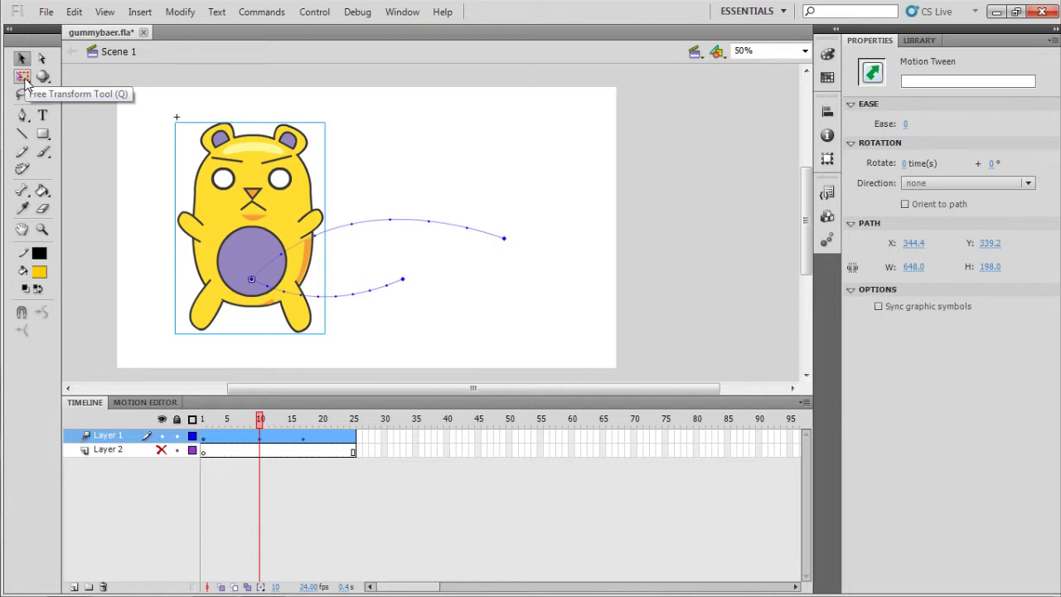
- Clear all keyframe properties at frame 10 of Layer 1's motion tween
{"action": "left_click", "coordinate": [26, 80]}
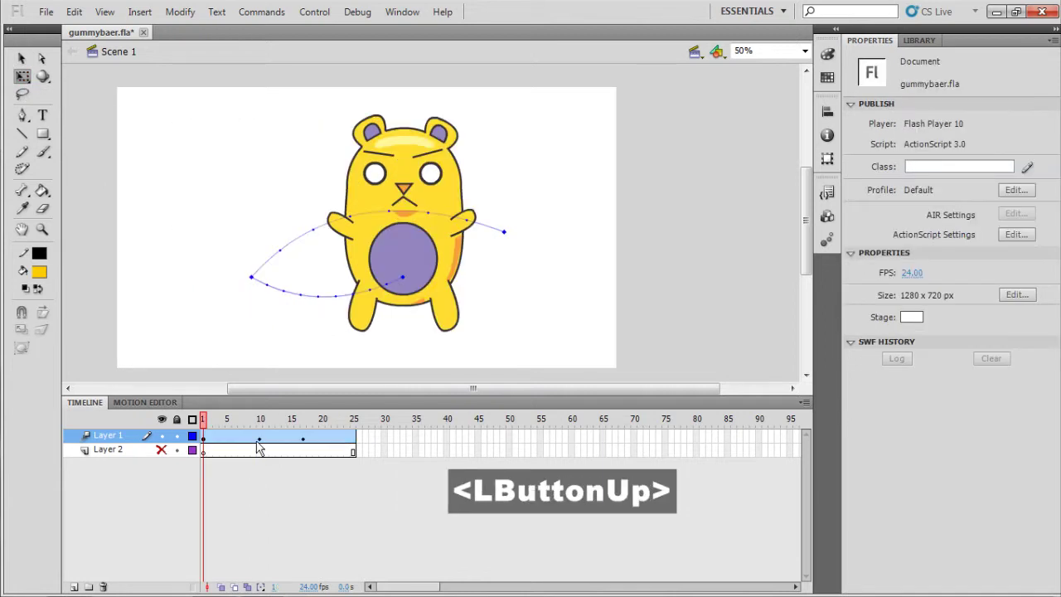
{"action": "left_click", "coordinate": [261, 440]}
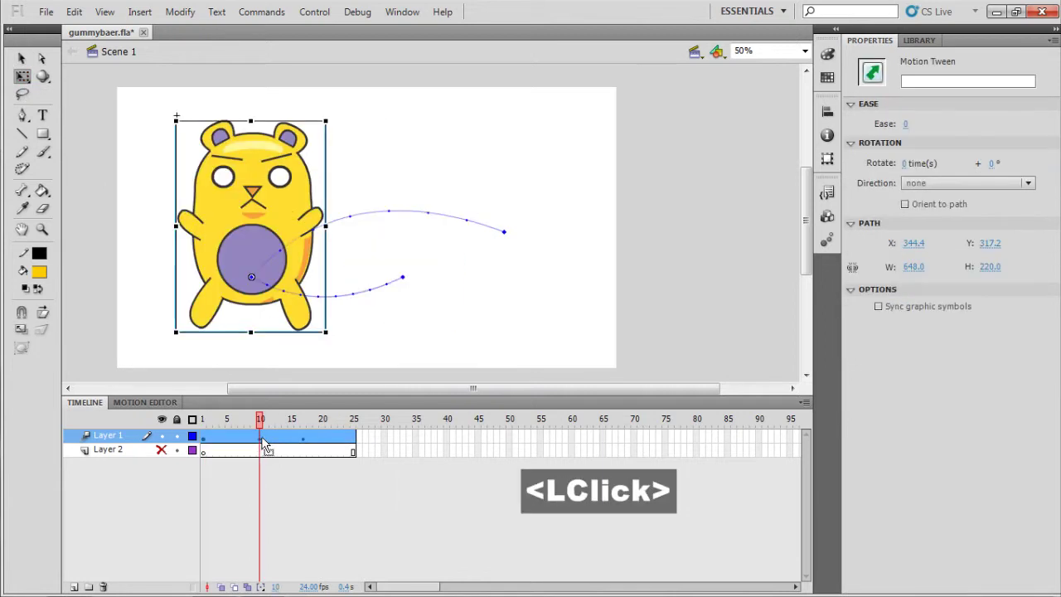
{"action": "left_click", "coordinate": [265, 439], "text": "ctrl"}
{"action": "left_click", "coordinate": [260, 437]}
{"action": "left_click", "coordinate": [260, 438], "text": "ctrl"}
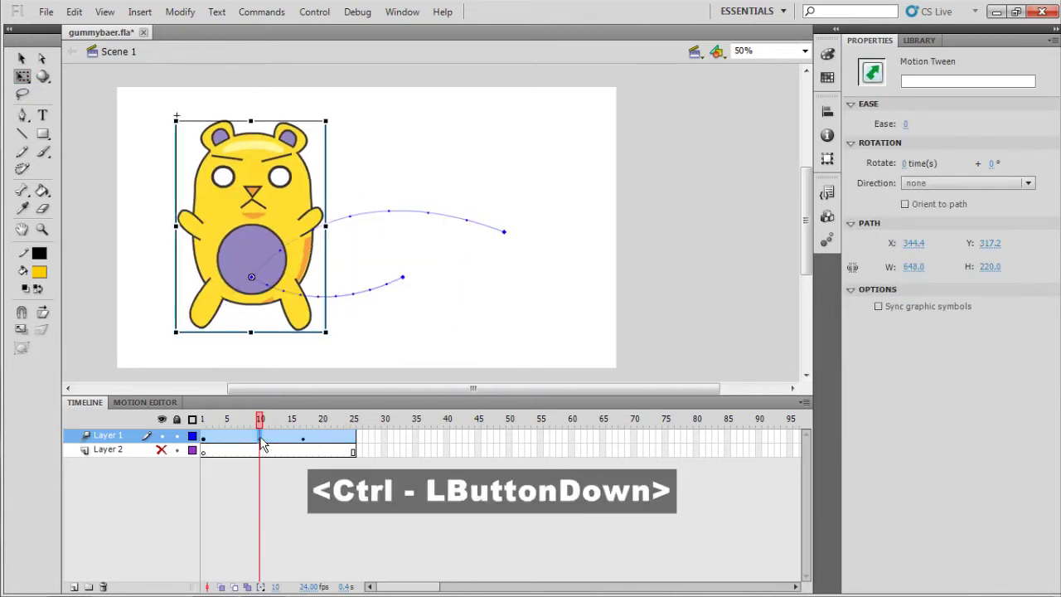
{"action": "right_click", "coordinate": [260, 439]}
{"action": "left_click", "coordinate": [261, 442]}
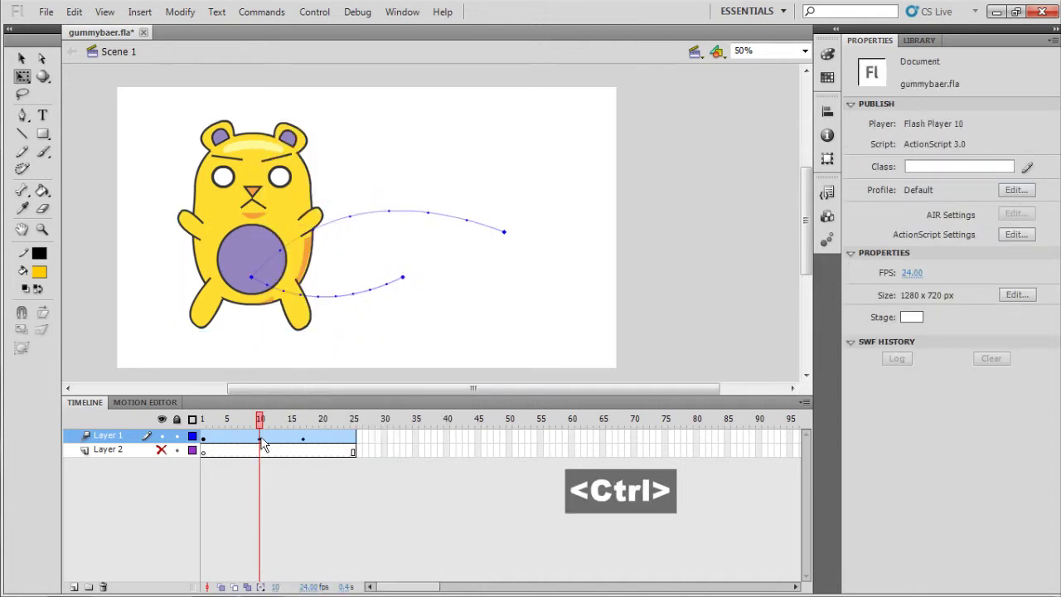
{"action": "left_click", "coordinate": [262, 444], "text": "ctrl"}
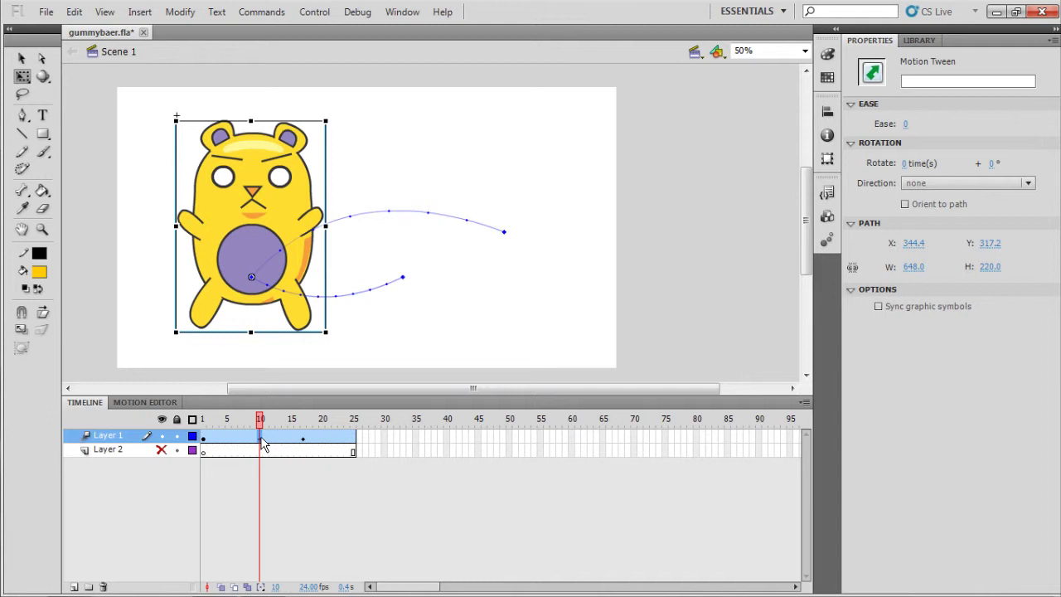
{"action": "right_click", "coordinate": [262, 443]}
{"action": "mouse_move", "coordinate": [325, 294]}
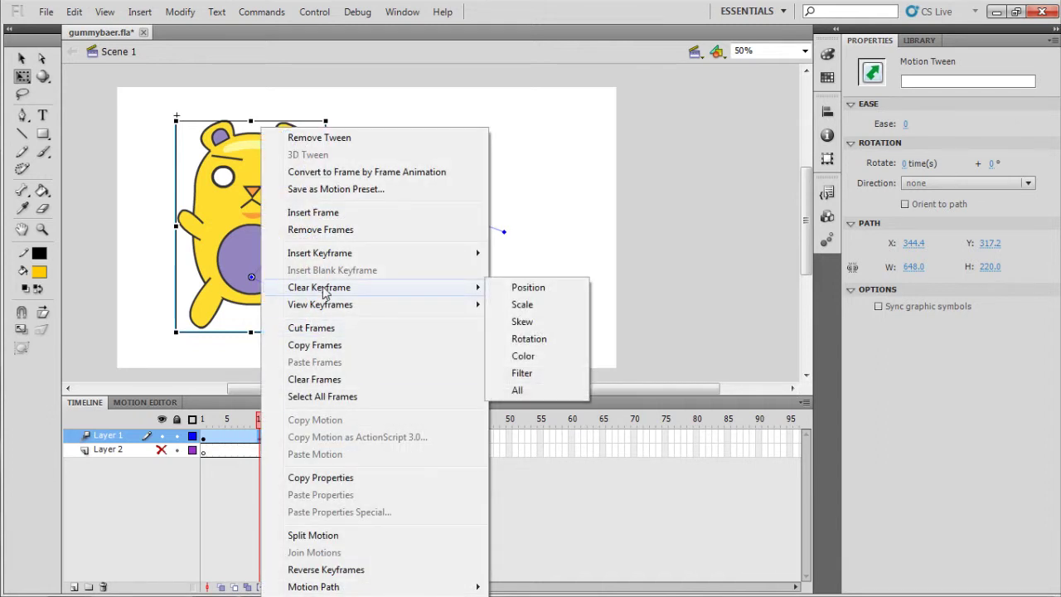
{"action": "left_click", "coordinate": [518, 391]}
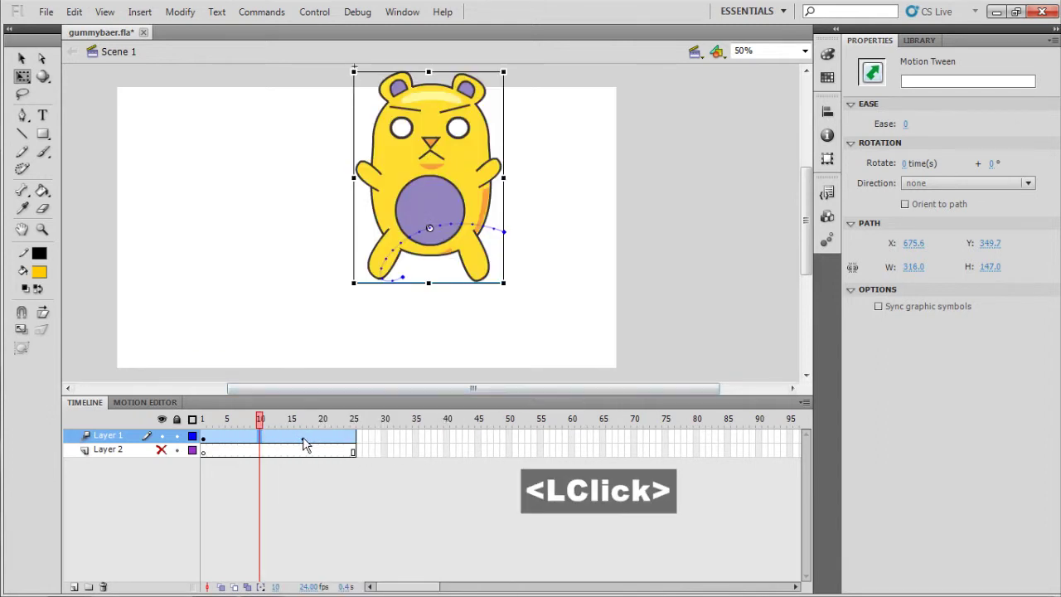
- Clear all keyframe properties at frame 17 of Layer 1's motion tween
{"action": "left_click", "coordinate": [303, 445]}
{"action": "left_click", "coordinate": [303, 445], "text": "ctrl"}
{"action": "right_click", "coordinate": [303, 446]}
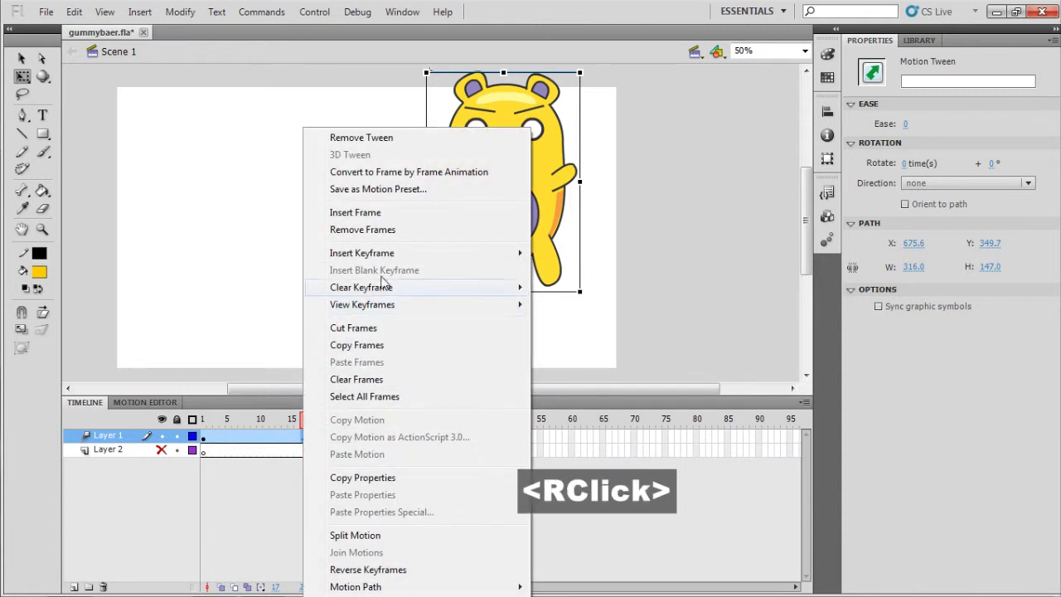
{"action": "mouse_move", "coordinate": [398, 288]}
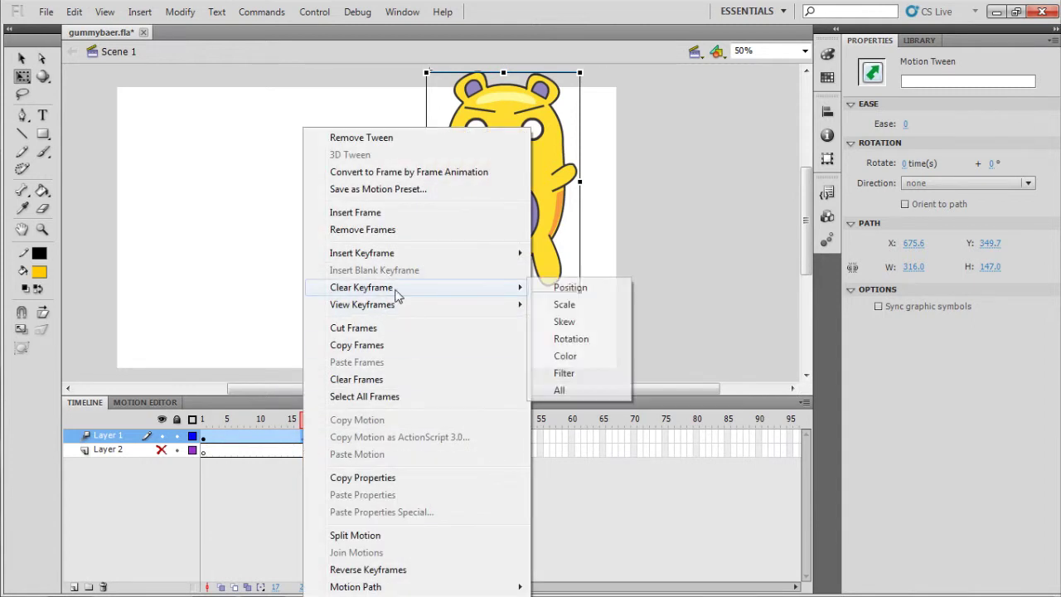
{"action": "left_click", "coordinate": [562, 391]}
- Move the bear straight up at frame 25 and split the motion tween at that frame
{"action": "left_click_drag", "start_coordinate": [439, 267], "coordinate": [440, 203]}
{"action": "right_click", "coordinate": [354, 437]}
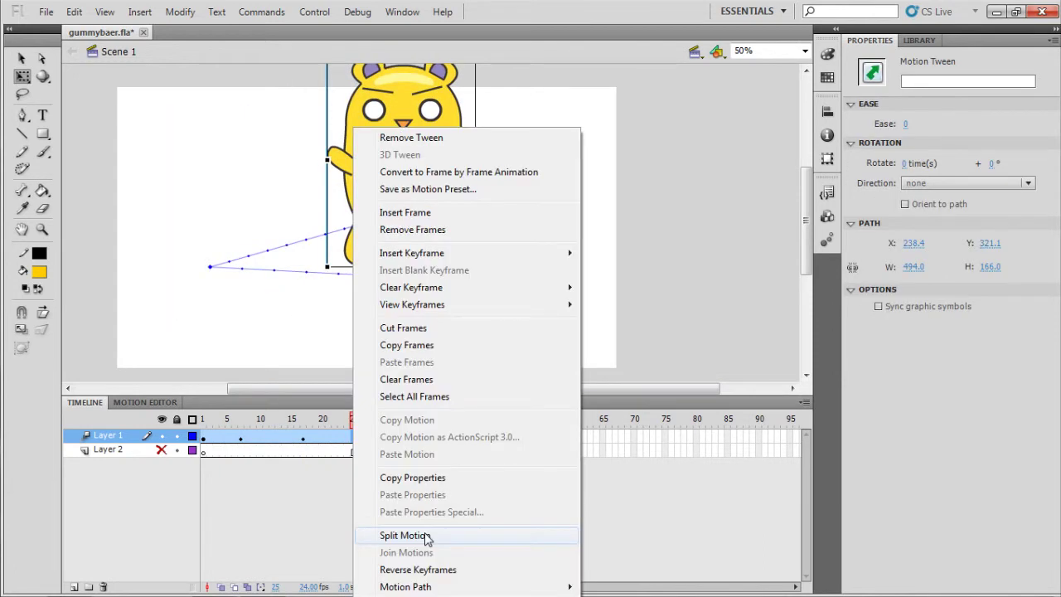
{"action": "left_click", "coordinate": [405, 535]}
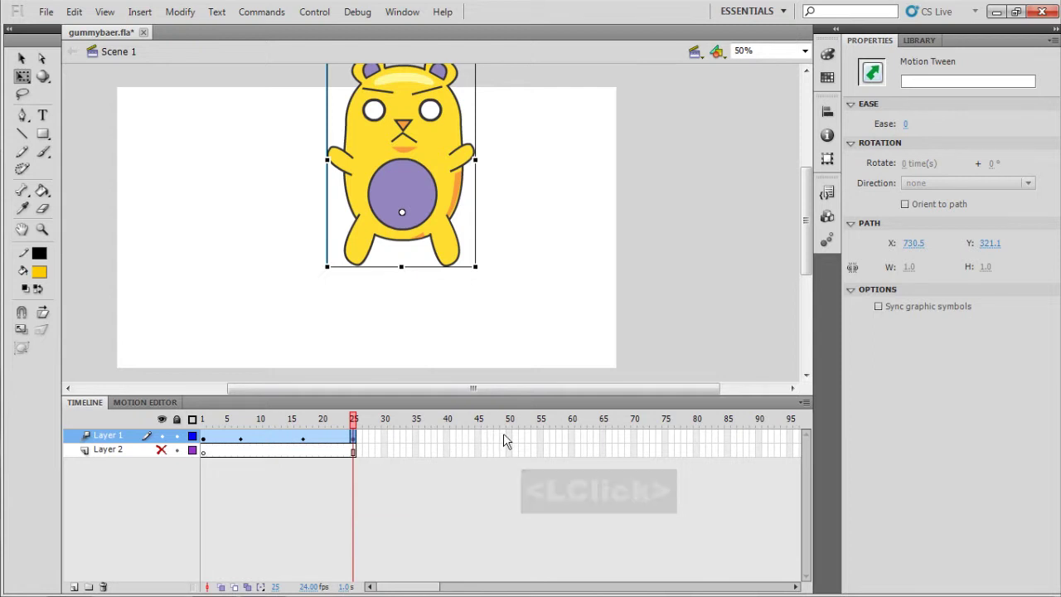
- Extend Layer 1's second tween span to about frame 49 and move the bear down and left within it
{"action": "left_click", "coordinate": [504, 447]}
{"action": "key", "text": "F5"}
{"action": "left_click_drag", "start_coordinate": [368, 419], "coordinate": [397, 423]}
{"action": "left_click_drag", "start_coordinate": [422, 205], "coordinate": [250, 283]}
{"action": "left_click", "coordinate": [452, 421]}
{"action": "left_click_drag", "start_coordinate": [401, 421], "coordinate": [324, 420]}
- Try frame-by-frame conversion and keyframe reversal on Layer 1's motion tween, and undo the changes
{"action": "right_click", "coordinate": [291, 437]}
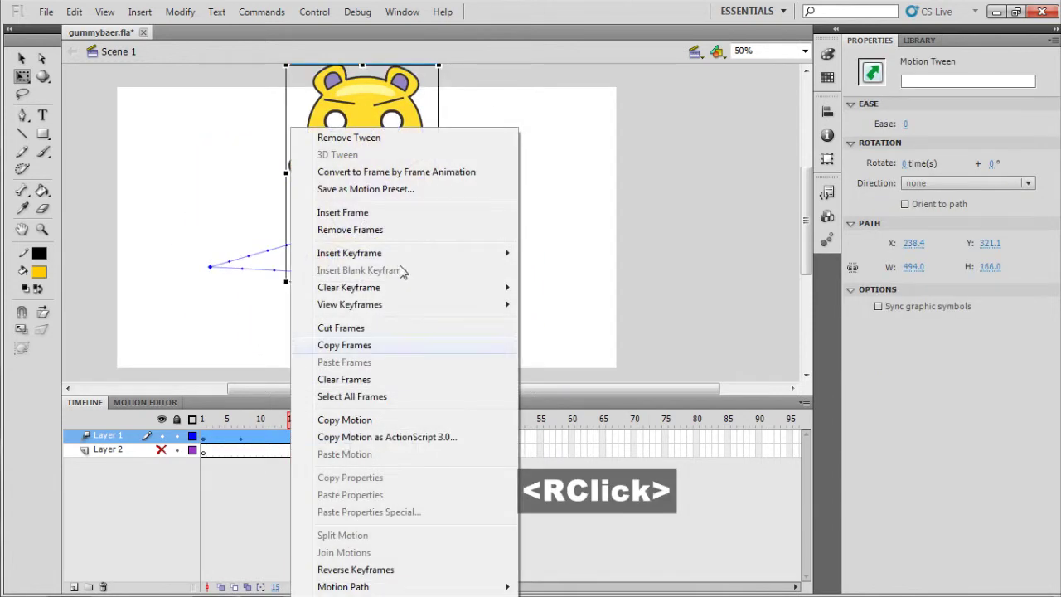
{"action": "left_click", "coordinate": [396, 173]}
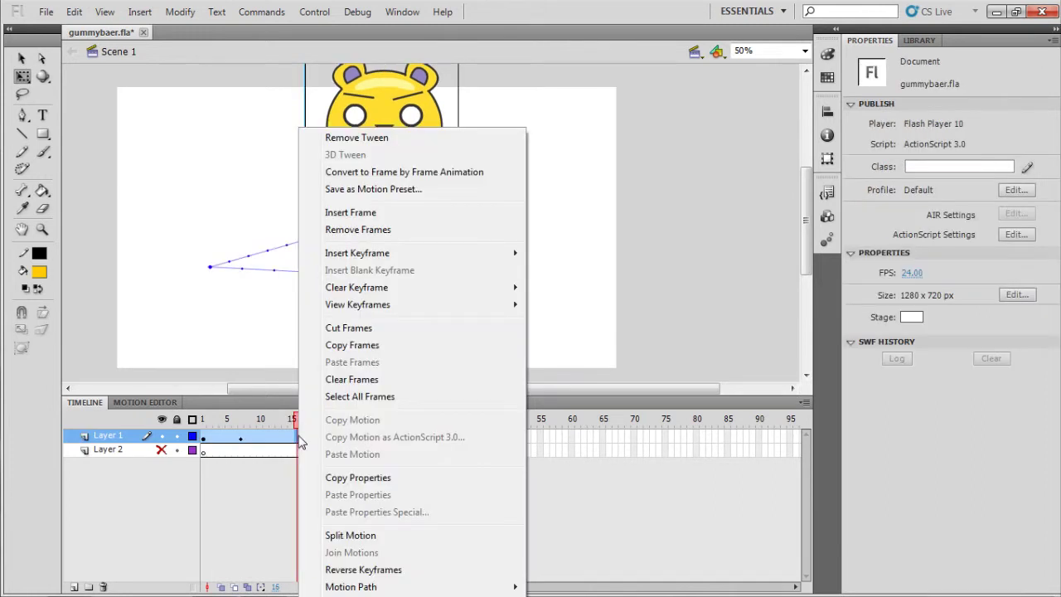
{"action": "left_click", "coordinate": [346, 570]}
{"action": "left_click_drag", "start_coordinate": [295, 420], "coordinate": [340, 424]}
{"action": "key", "text": "ctrl+z"}
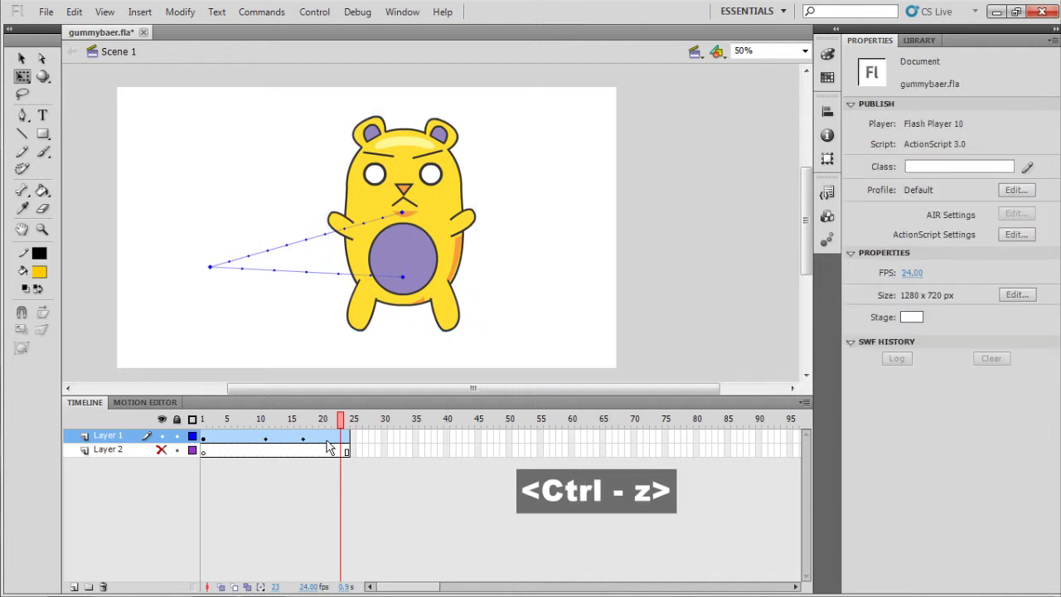
{"action": "key", "text": "ctrl+z"}
- Replace Layer 1's motion tween with classic tweens between keyframes at frames 1, 12 and 24
{"action": "right_click", "coordinate": [290, 442]}
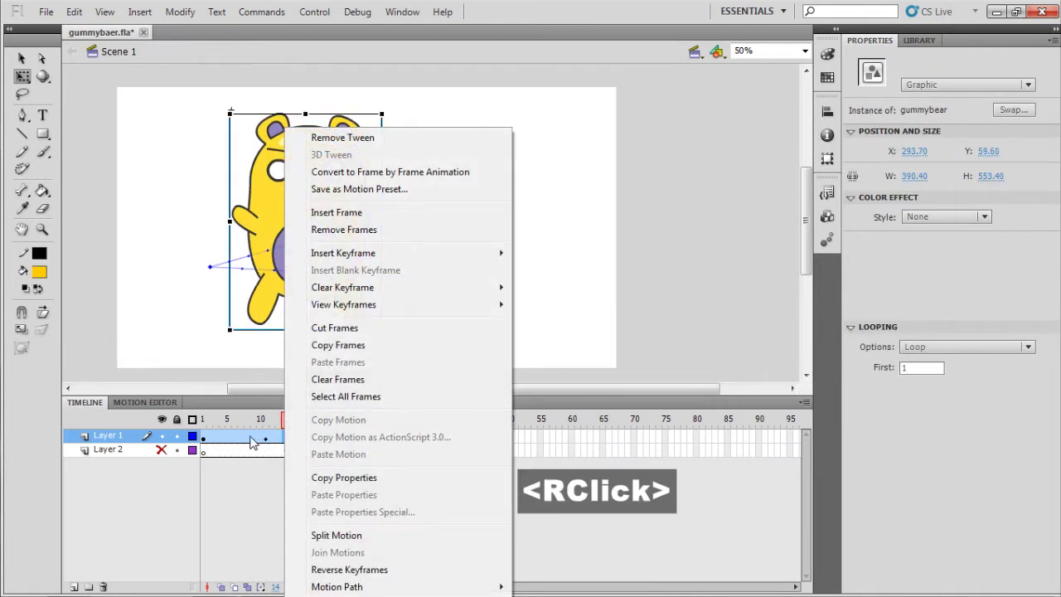
{"action": "left_click", "coordinate": [304, 440]}
{"action": "left_click_drag", "start_coordinate": [303, 439], "coordinate": [209, 438]}
{"action": "right_click", "coordinate": [257, 437]}
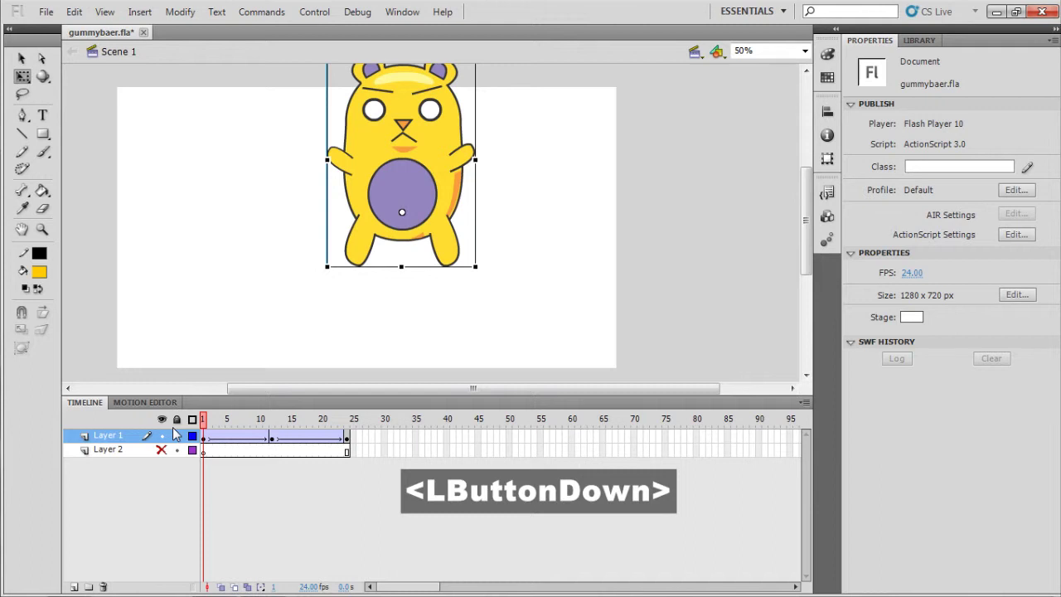
- Move the bear down and left at frame 1, and reverse the frames of Layer 1's classic tweens
{"action": "left_click_drag", "start_coordinate": [384, 165], "coordinate": [246, 256]}
{"action": "mouse_move", "coordinate": [203, 420]}
{"action": "left_mouse_down"}
{"action": "mouse_move", "coordinate": [347, 425]}
{"action": "mouse_move", "coordinate": [288, 441]}
{"action": "mouse_move", "coordinate": [205, 439]}
{"action": "left_mouse_up"}
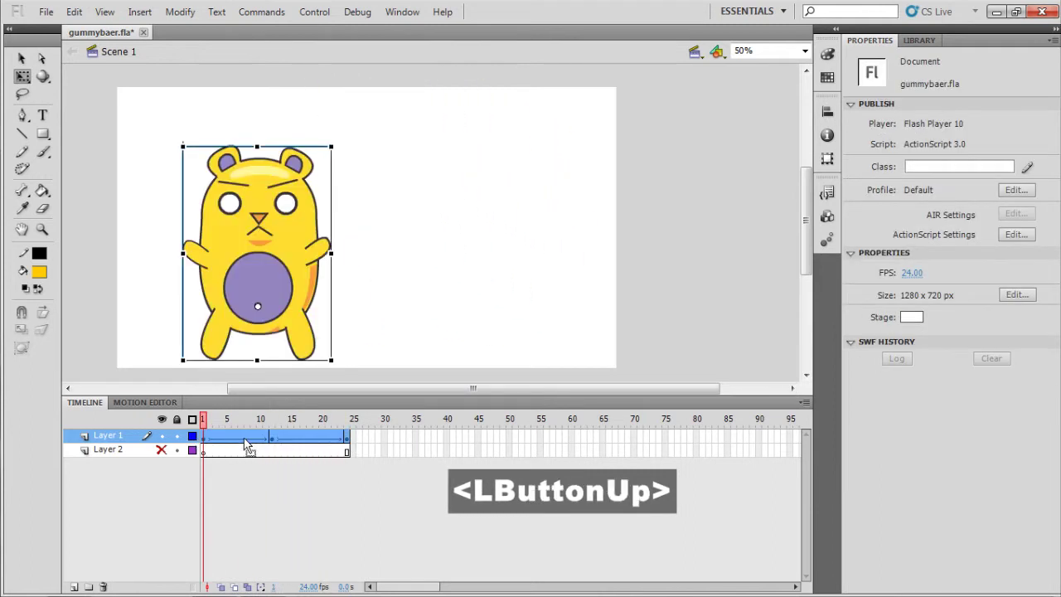
{"action": "right_click", "coordinate": [245, 438]}
{"action": "left_click", "coordinate": [300, 386]}
{"action": "left_click", "coordinate": [193, 421]}
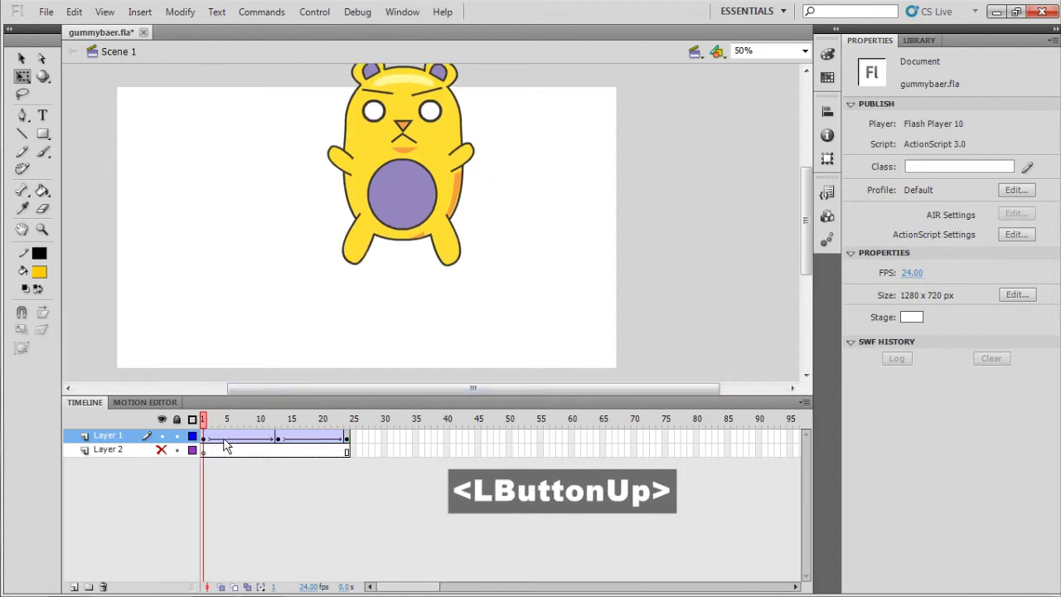
{"action": "left_click_drag", "start_coordinate": [208, 420], "coordinate": [274, 425]}
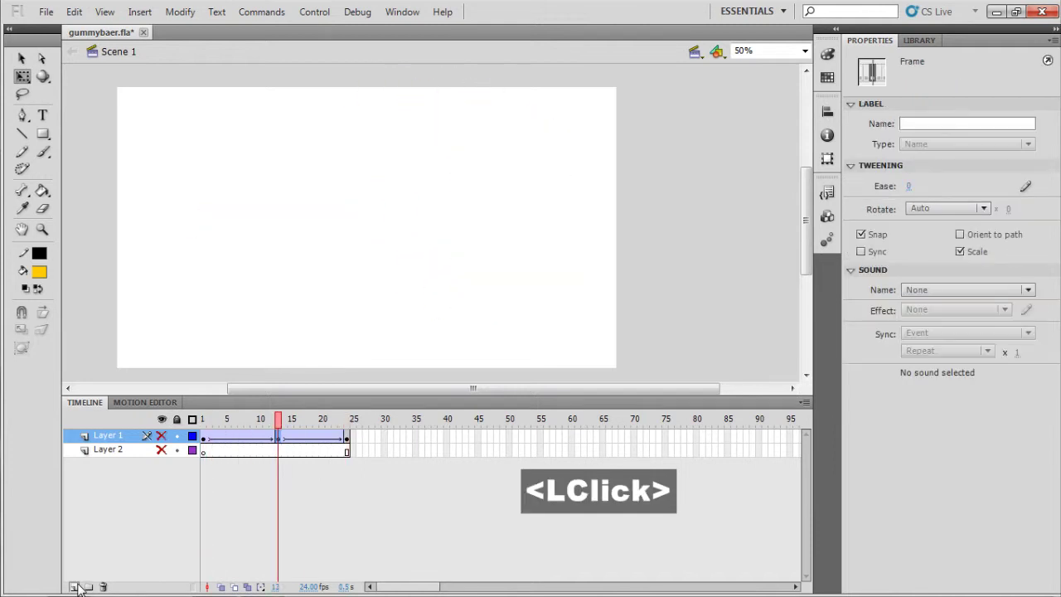
- Add a new layer, draw a circle about 456 px wide on it, and insert a keyframe at frame 13
{"action": "left_click", "coordinate": [75, 587]}
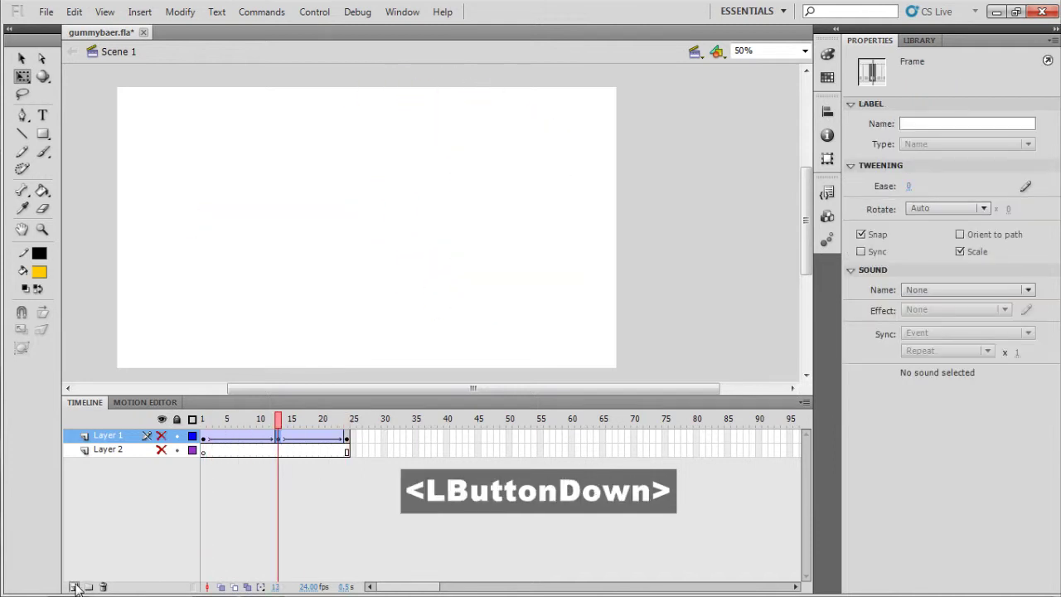
{"action": "left_click_drag", "start_coordinate": [42, 133], "coordinate": [92, 152]}
{"action": "left_click_drag", "start_coordinate": [292, 124], "coordinate": [429, 301]}
{"action": "key", "text": "v"}
{"action": "left_click", "coordinate": [277, 438]}
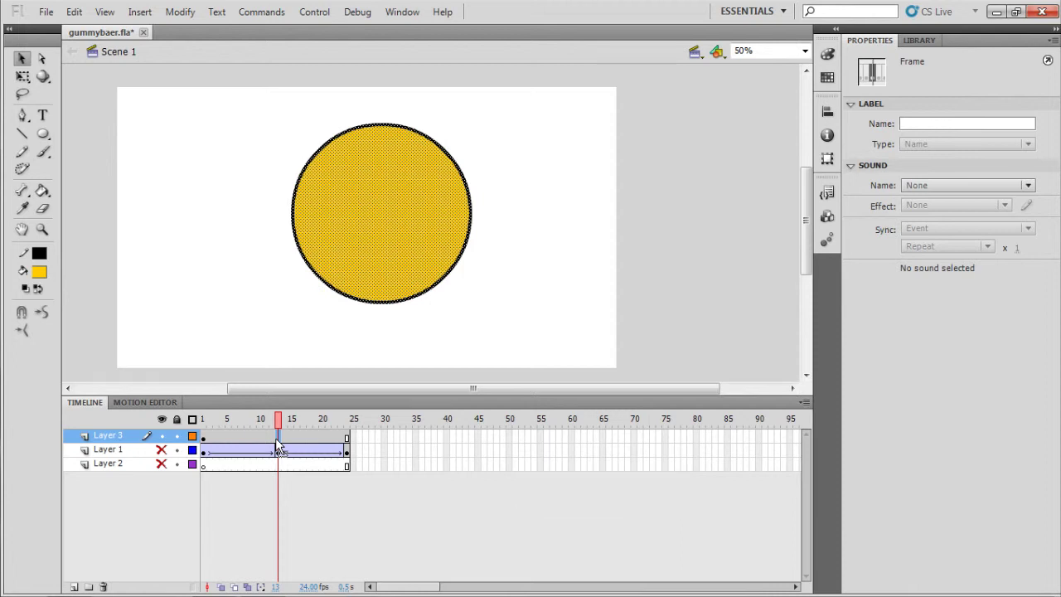
{"action": "key", "text": "F6"}
- Create a shape tween on Layer 3 between frames 1 and 13
{"action": "left_click", "coordinate": [259, 438]}
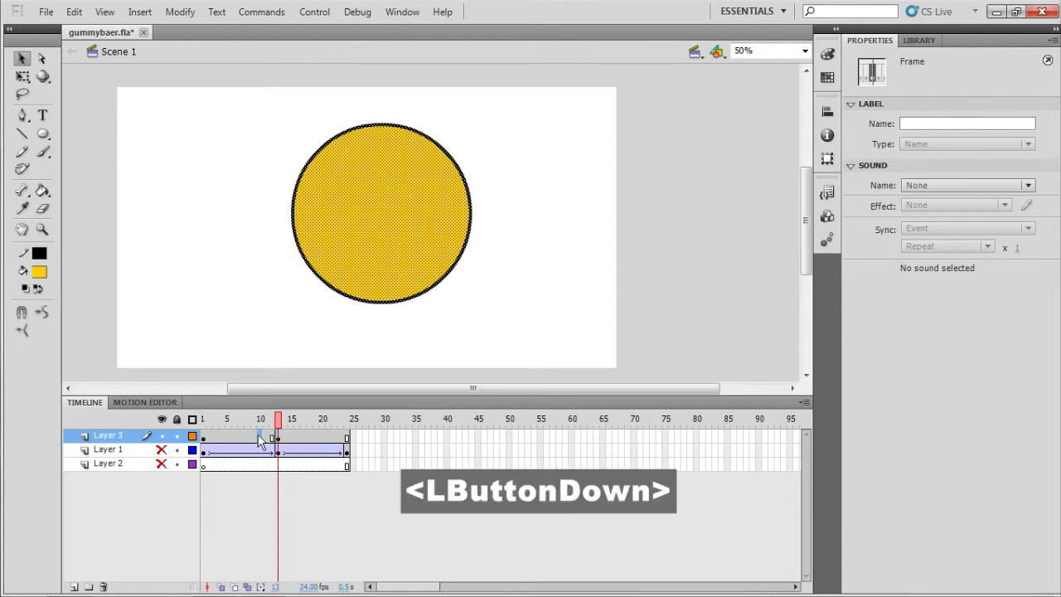
{"action": "right_click", "coordinate": [260, 438]}
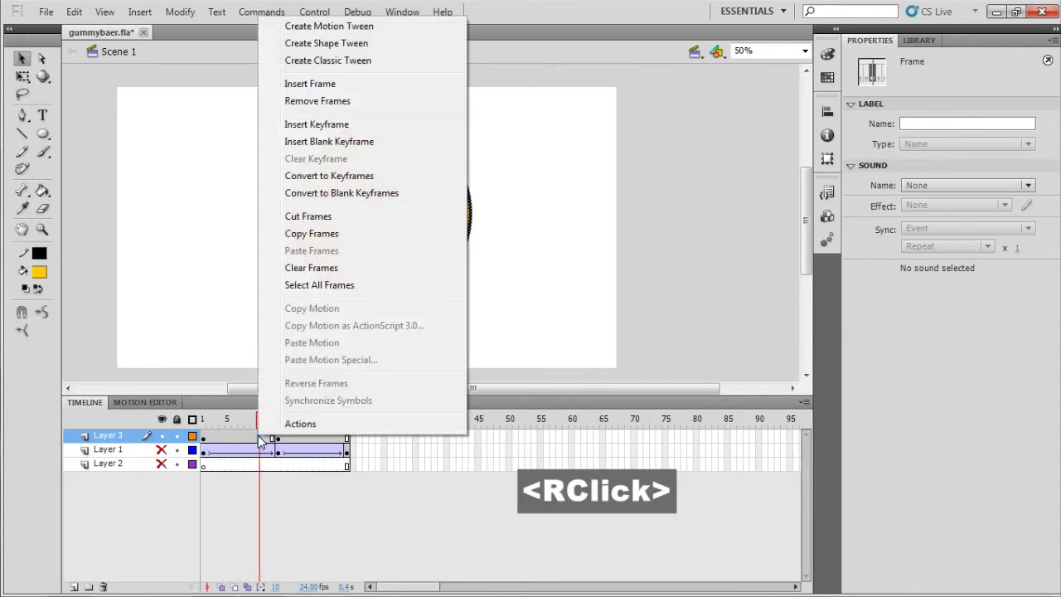
{"action": "left_click", "coordinate": [346, 44]}
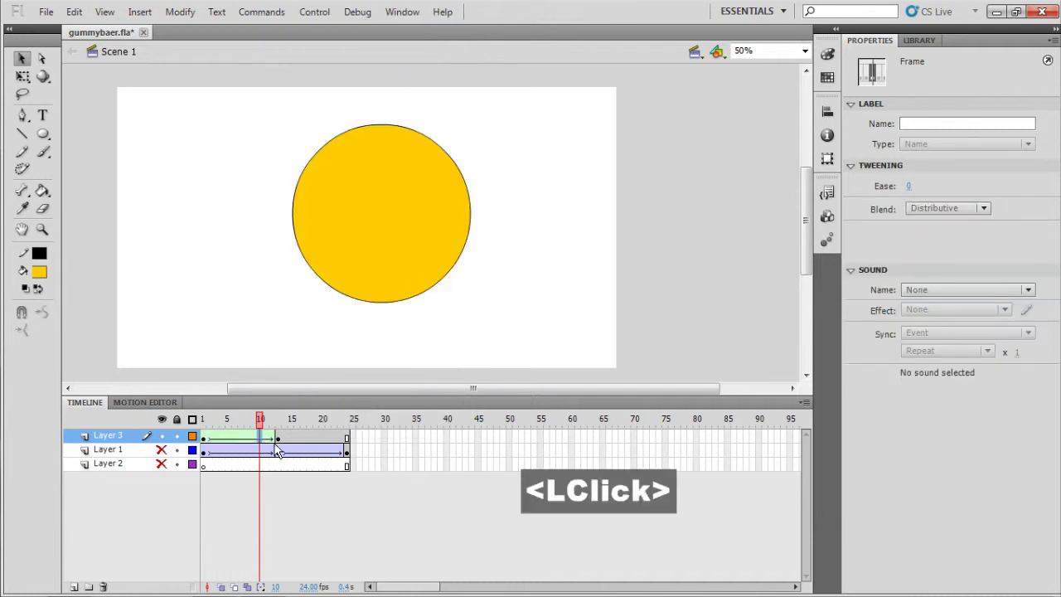
- Pull the circle's left edge outward with the Envelope modifier at frame 13 and preview the shape tween
{"action": "left_click", "coordinate": [279, 437]}
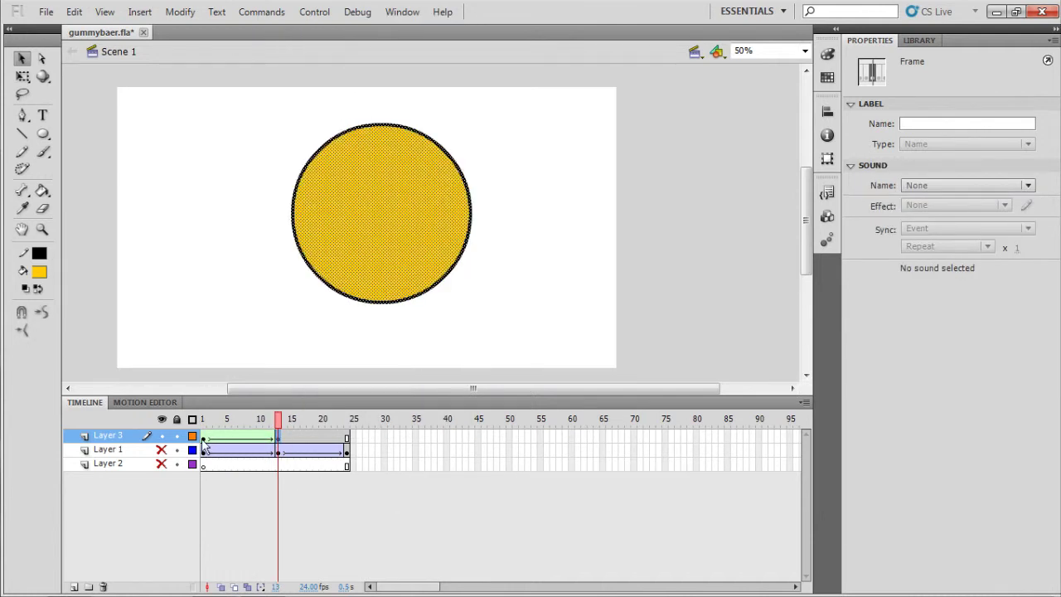
{"action": "key", "text": "q"}
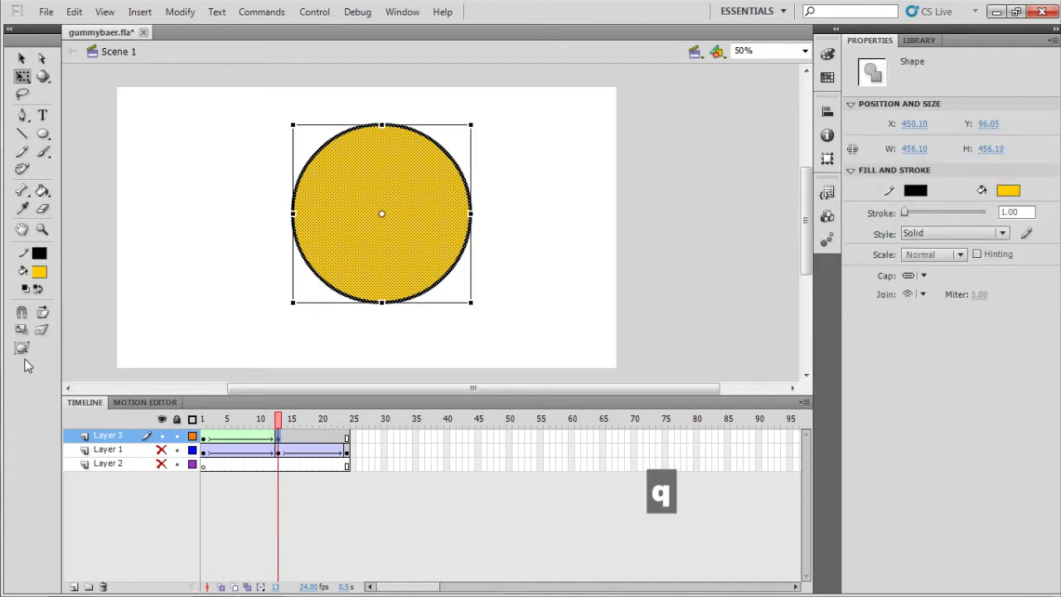
{"action": "left_click", "coordinate": [24, 346]}
{"action": "left_click_drag", "start_coordinate": [296, 188], "coordinate": [228, 195]}
{"action": "mouse_move", "coordinate": [286, 421]}
{"action": "left_mouse_down"}
{"action": "mouse_move", "coordinate": [201, 421]}
{"action": "mouse_move", "coordinate": [293, 429]}
{"action": "left_mouse_up"}
{"action": "key", "text": "ctrl+Return"}
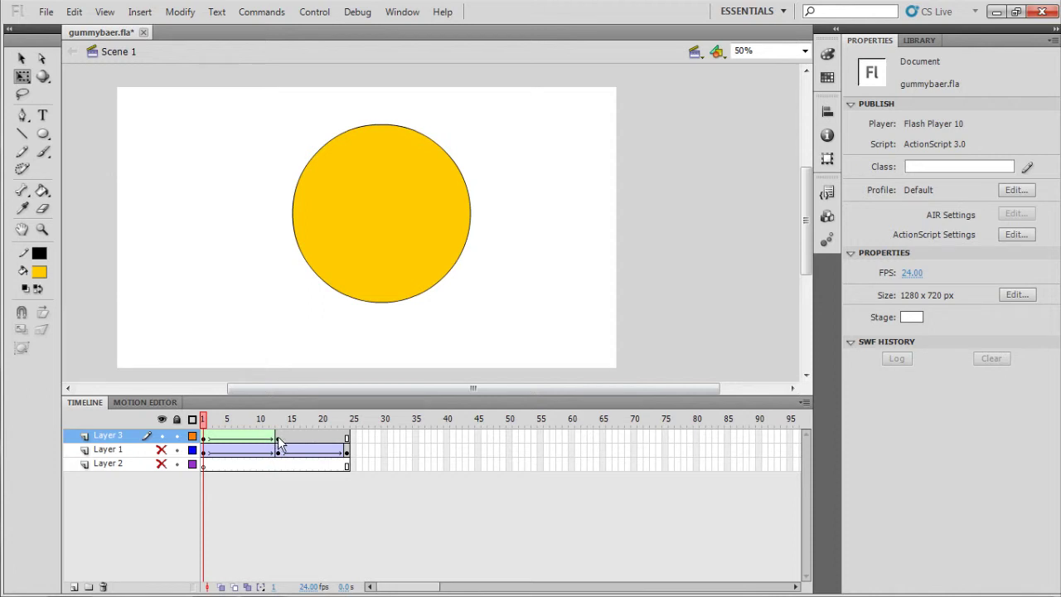
- Remove the shape tween from Layer 3 and clear its keyframe at frame 13
{"action": "right_click", "coordinate": [265, 436]}
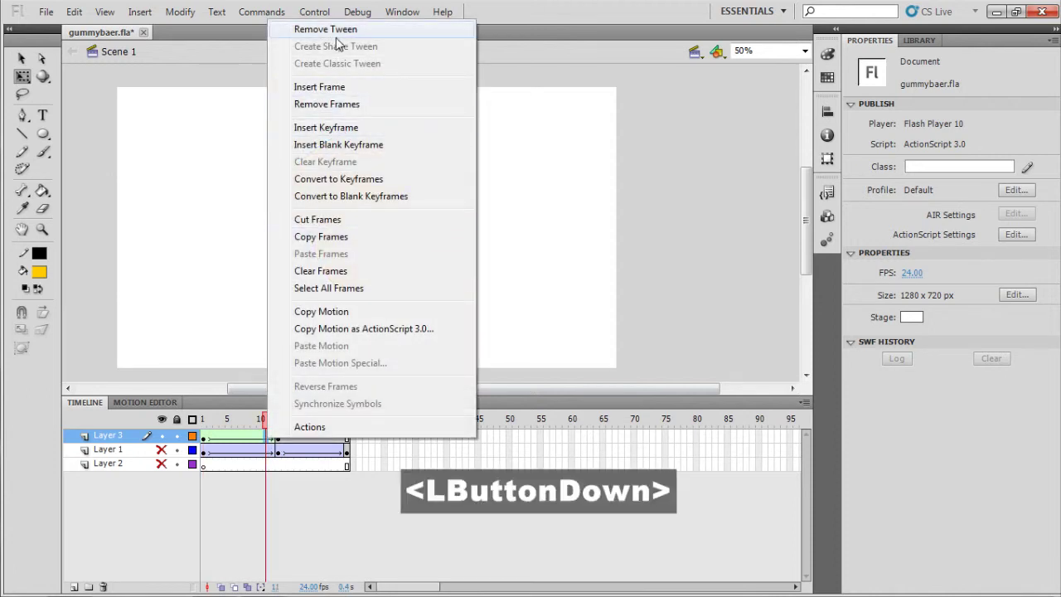
{"action": "left_click", "coordinate": [327, 29]}
{"action": "right_click", "coordinate": [277, 436]}
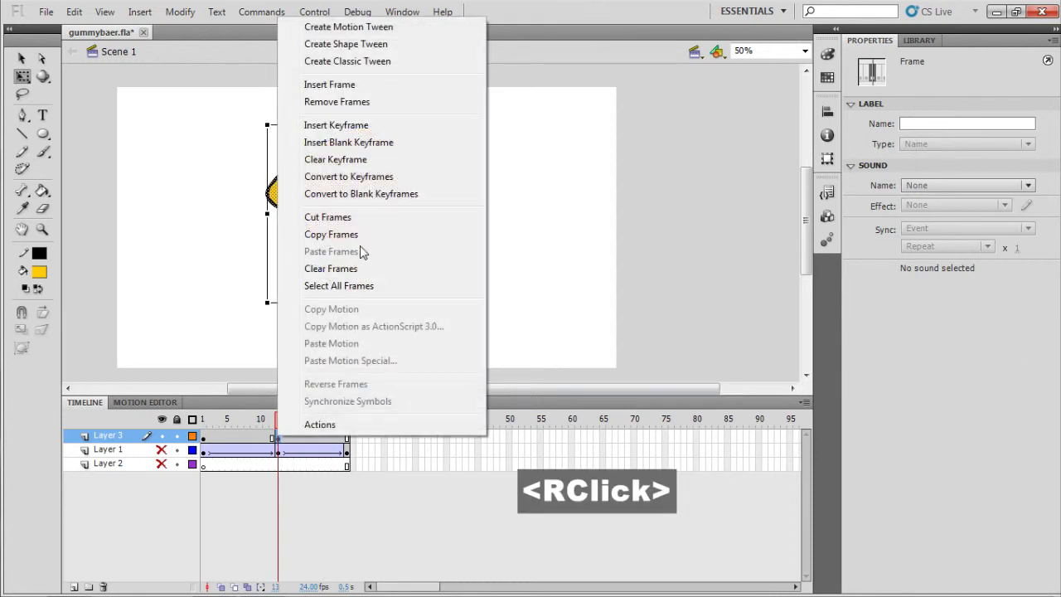
{"action": "left_click", "coordinate": [374, 159]}
- Clear the keyframe at frame 13 on Layer 3 and delete the yellow square
{"action": "left_click", "coordinate": [461, 185]}
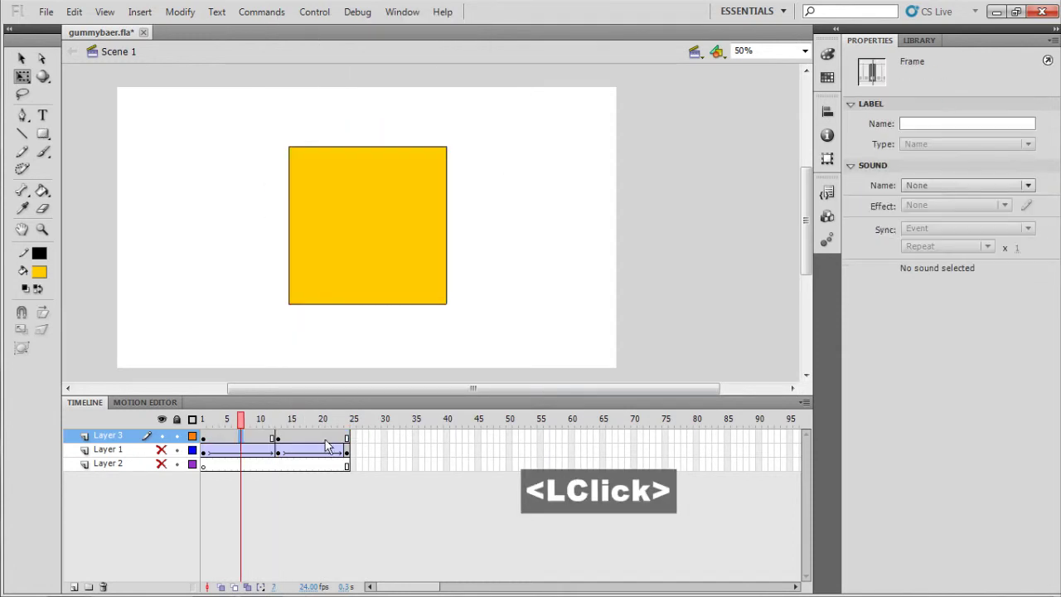
{"action": "left_click", "coordinate": [278, 436]}
{"action": "right_click", "coordinate": [278, 435]}
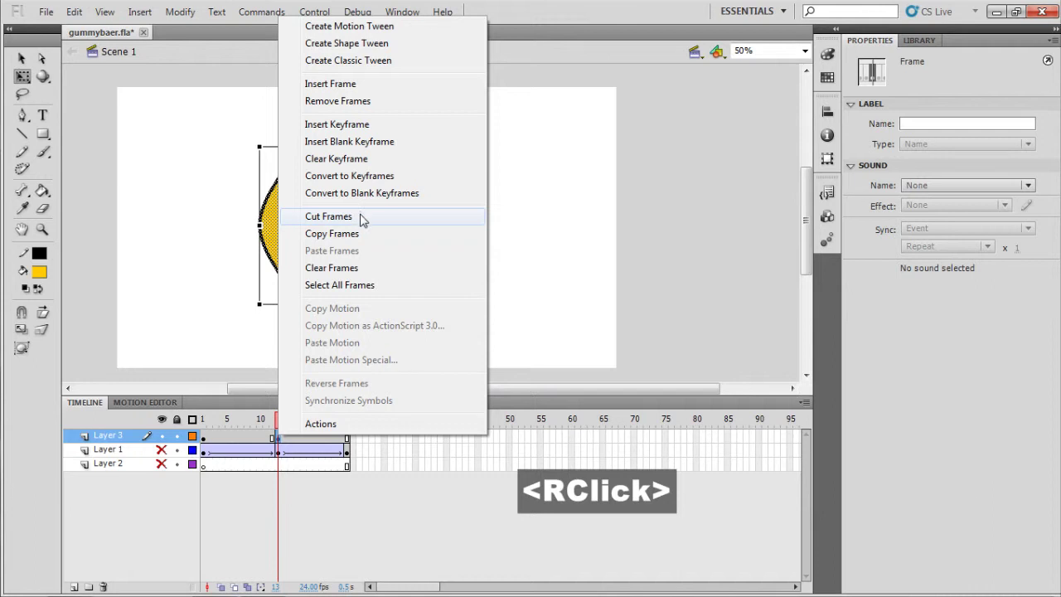
{"action": "left_click", "coordinate": [352, 159]}
{"action": "left_click", "coordinate": [355, 283]}
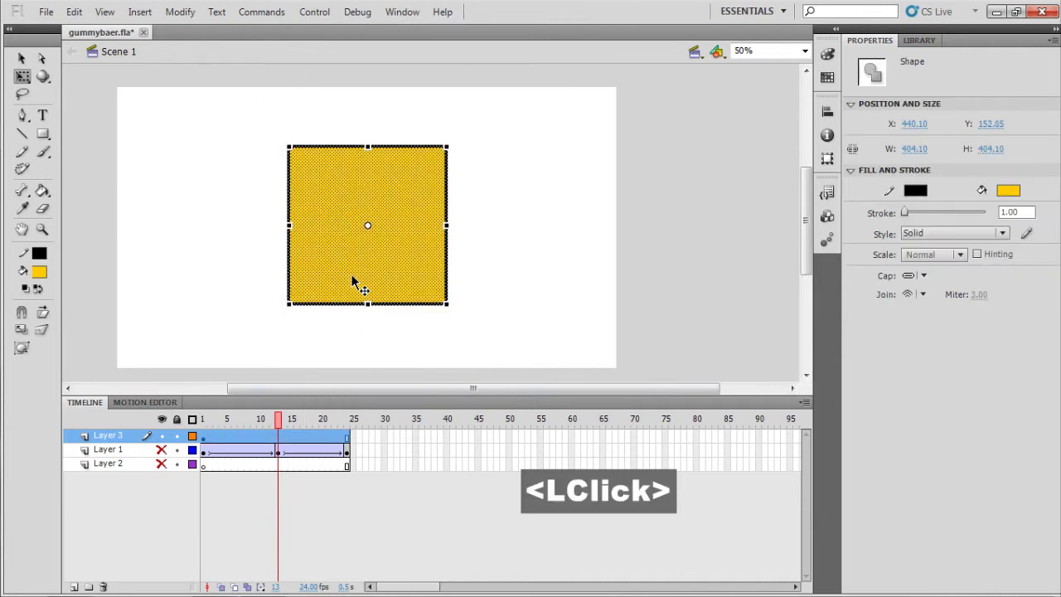
{"action": "key", "text": "Delete"}
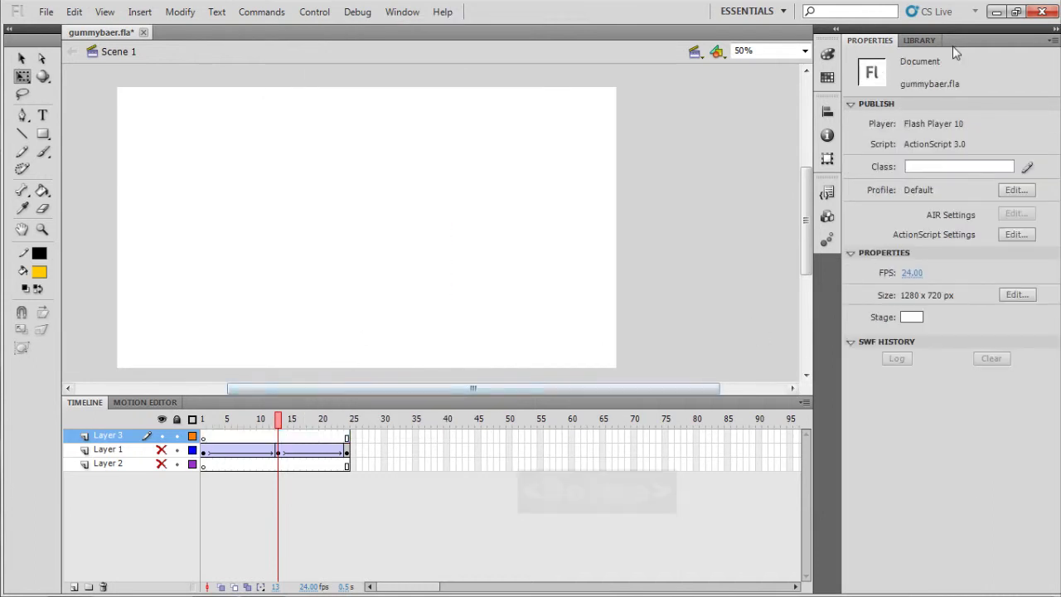
- Place an instance of the gummybear symbol from the library on Layer 3, near the middle of the stage
{"action": "left_click", "coordinate": [920, 40]}
{"action": "left_click", "coordinate": [901, 193]}
{"action": "left_click_drag", "start_coordinate": [917, 195], "coordinate": [403, 187]}
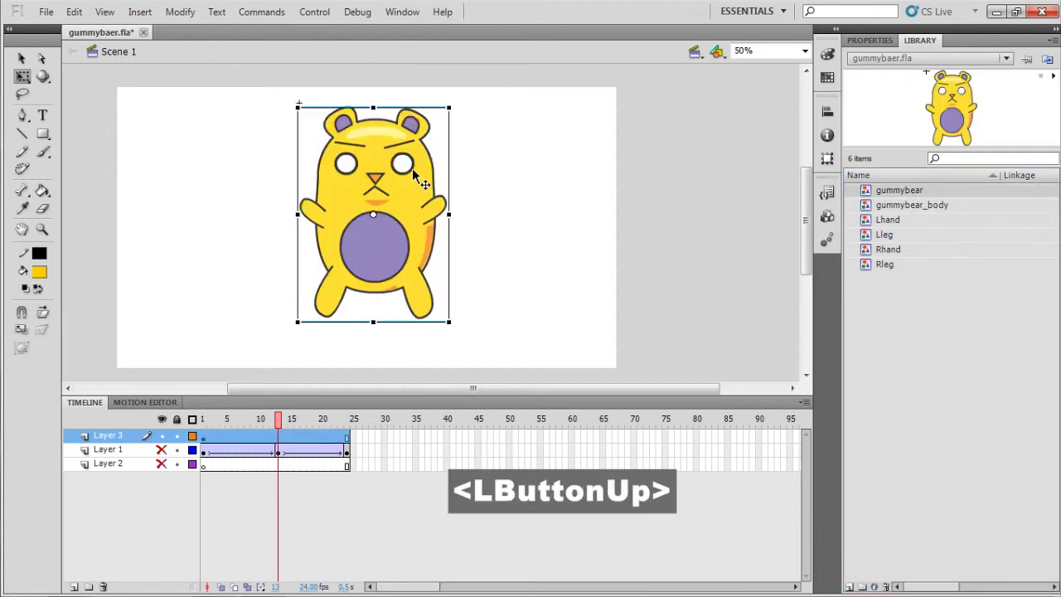
- Break the gummybear instance apart repeatedly until all its body parts are raw shapes
{"action": "right_click", "coordinate": [402, 176]}
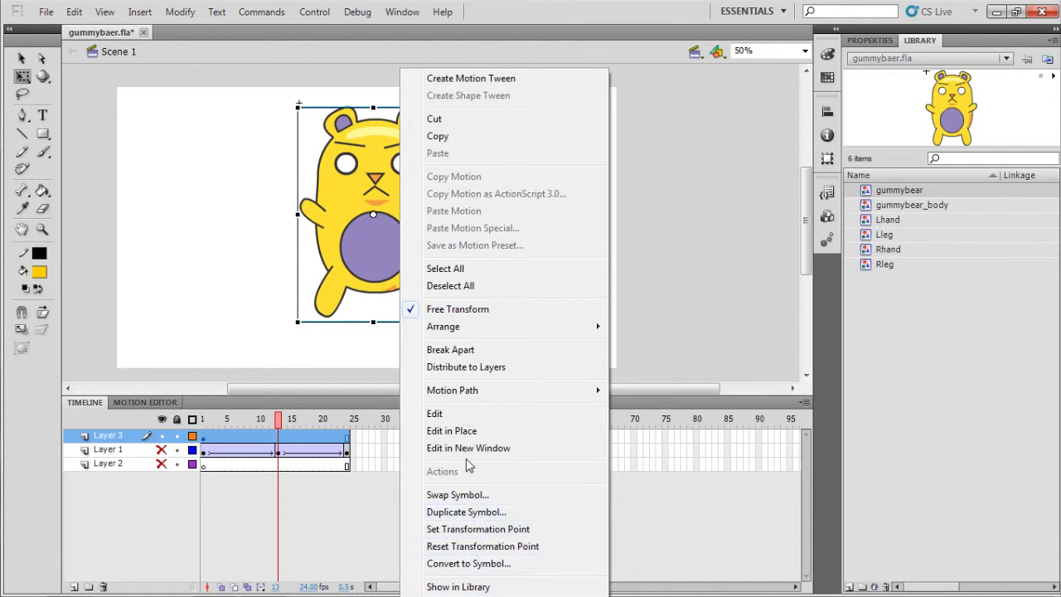
{"action": "left_click", "coordinate": [452, 350]}
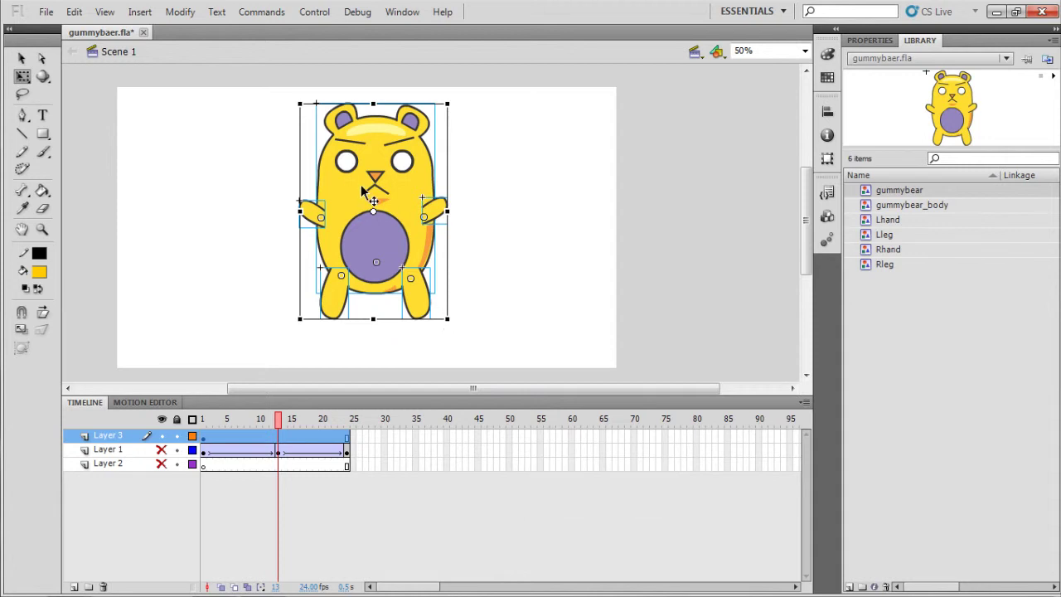
{"action": "key", "text": "ctrl"}
{"action": "key", "text": "ctrl+b"}
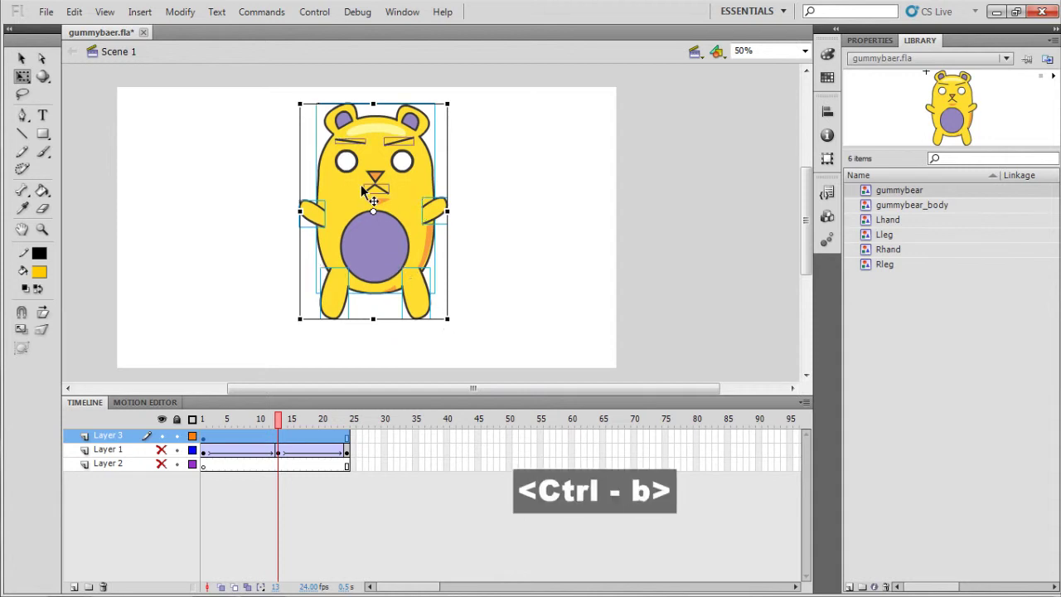
{"action": "key", "text": "ctrl+b"}
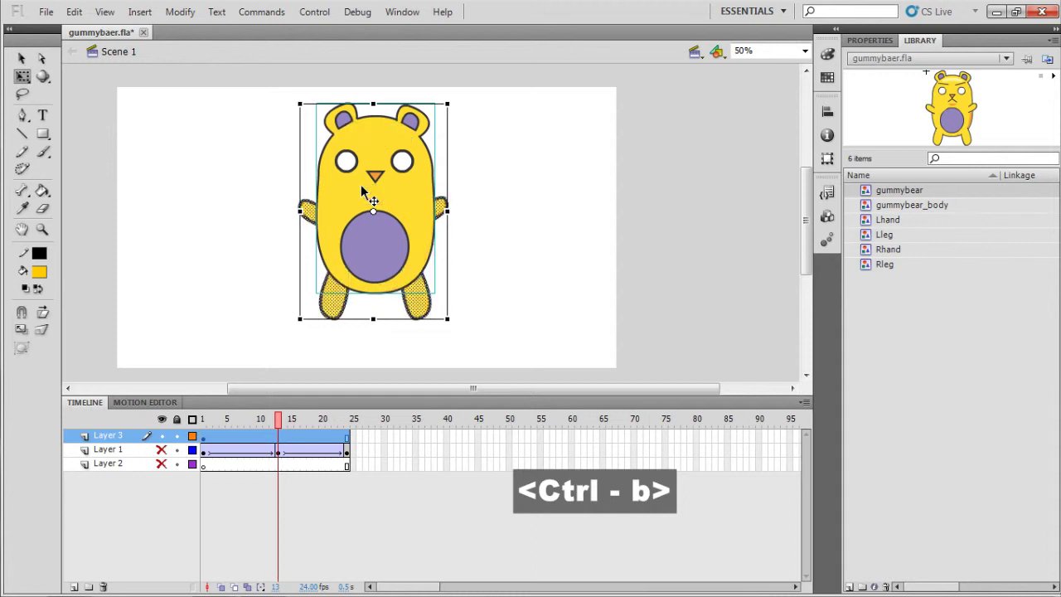
{"action": "key", "text": "ctrl+b"}
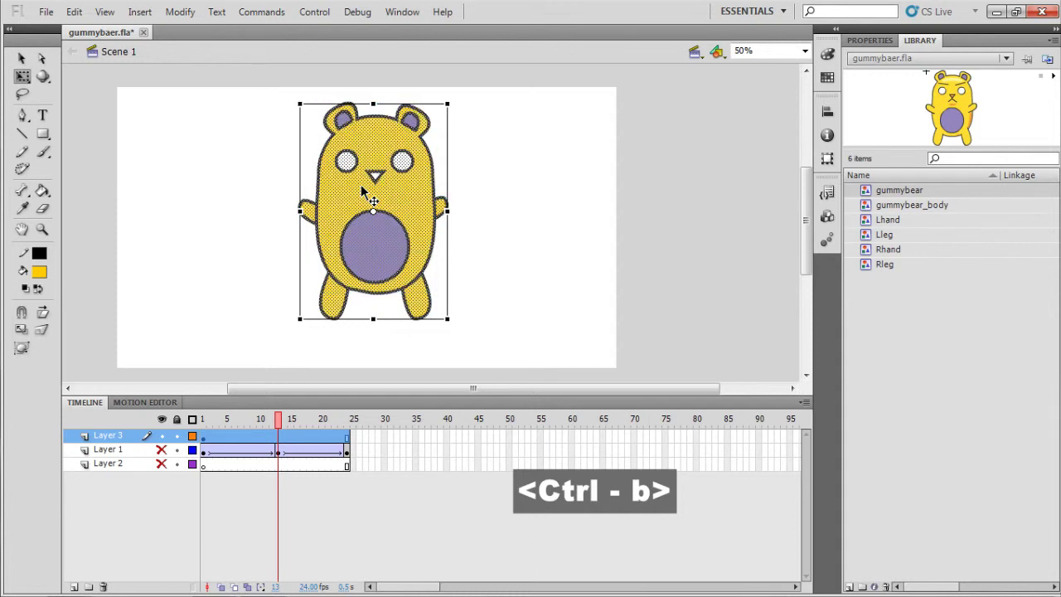
- Move the broken-apart bear slightly left and check the properties of its body fill
{"action": "left_click", "coordinate": [867, 41]}
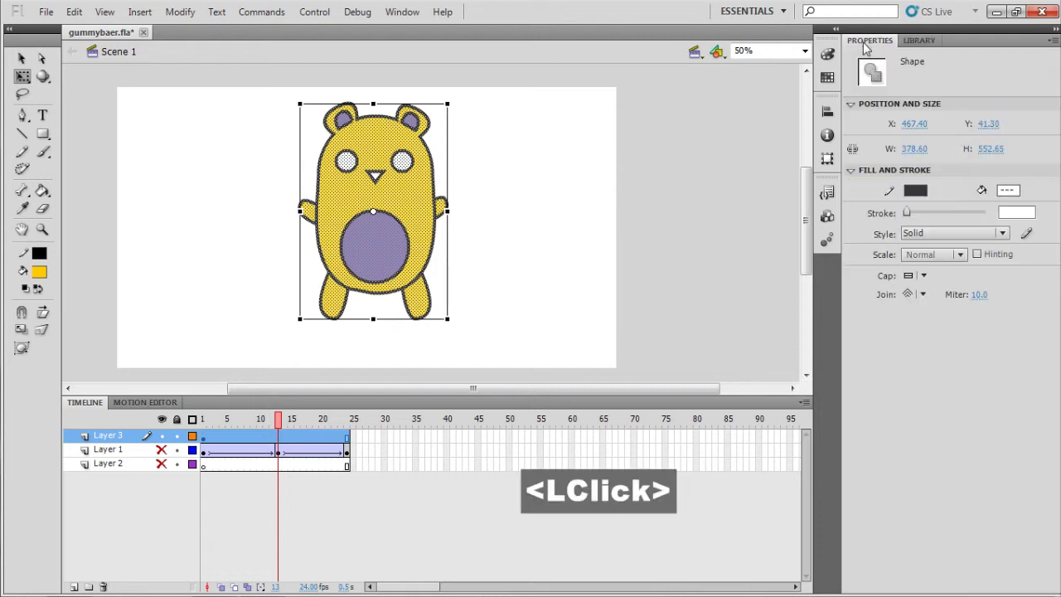
{"action": "left_click_drag", "start_coordinate": [404, 203], "coordinate": [395, 205]}
{"action": "left_click", "coordinate": [475, 90]}
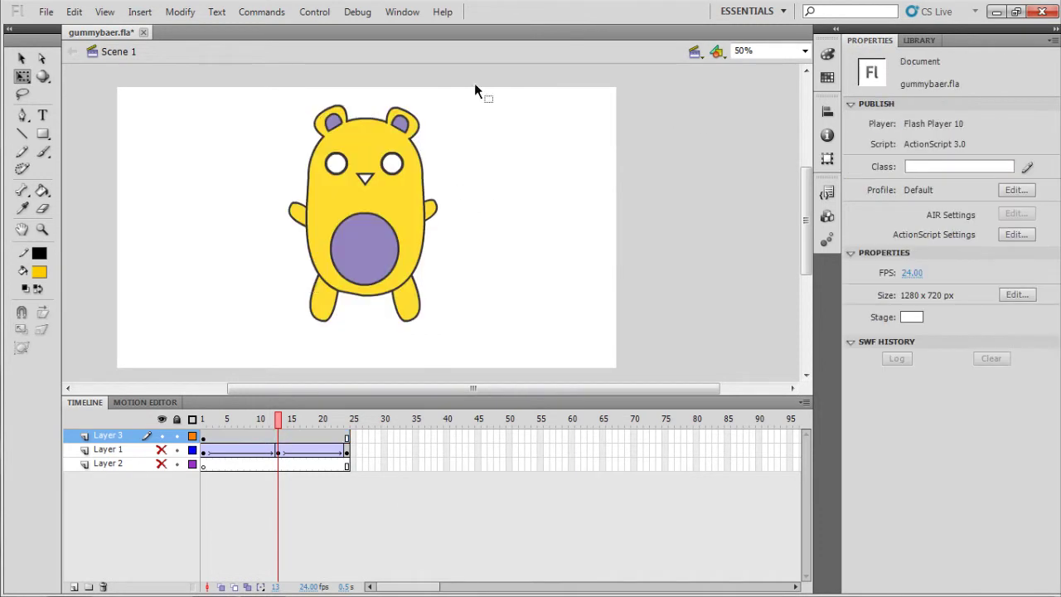
{"action": "left_click", "coordinate": [389, 255]}
{"action": "left_click", "coordinate": [403, 194]}
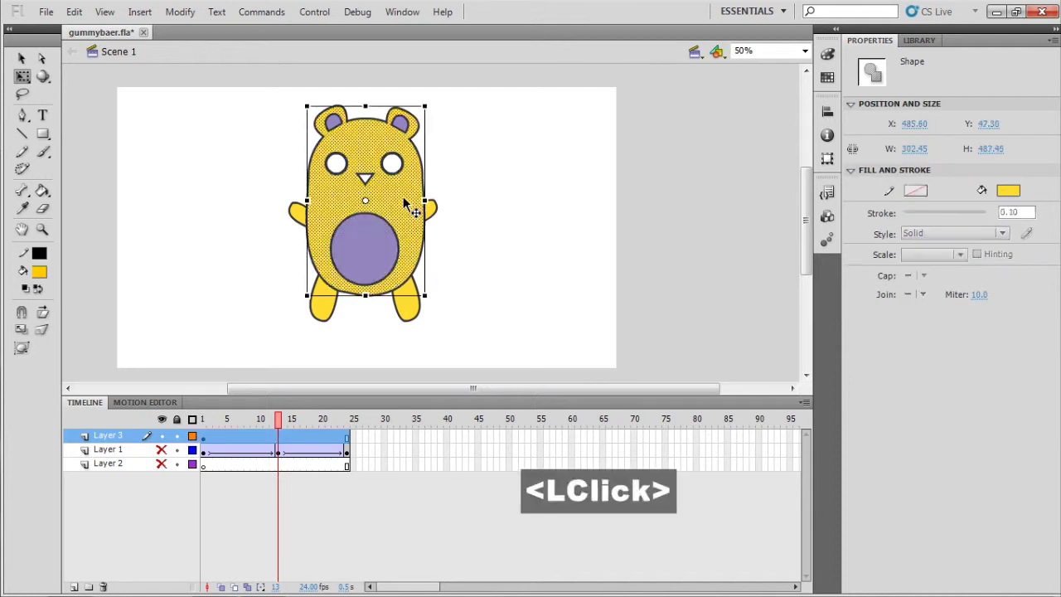
{"action": "left_click", "coordinate": [486, 246]}
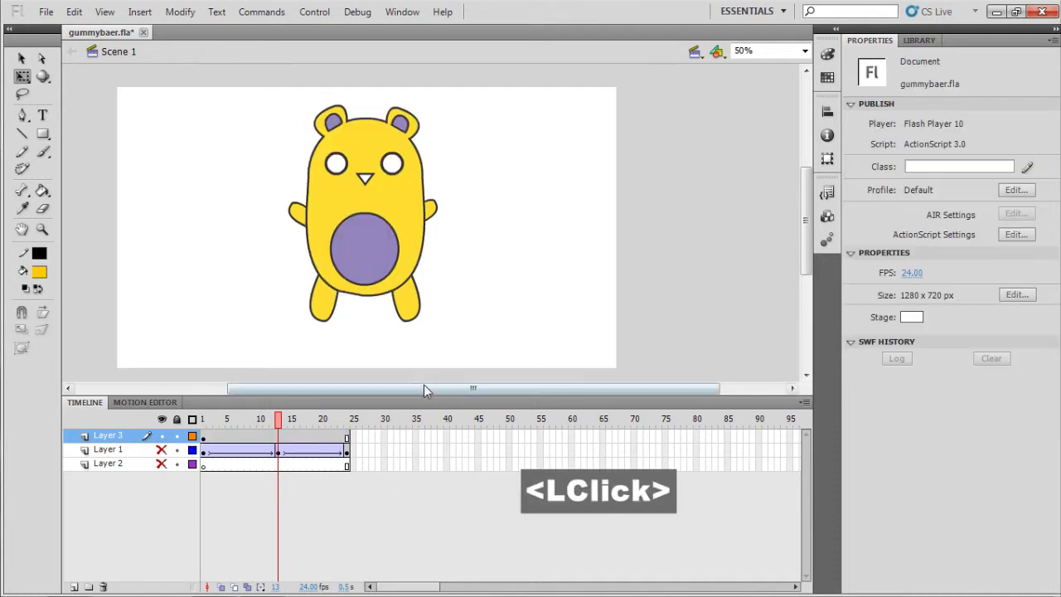
- Insert a keyframe at frame 13 on Layer 3 and create a shape tween before it
{"action": "left_click", "coordinate": [277, 437]}
{"action": "key", "text": "F6"}
{"action": "left_click", "coordinate": [254, 436]}
{"action": "right_click", "coordinate": [254, 436]}
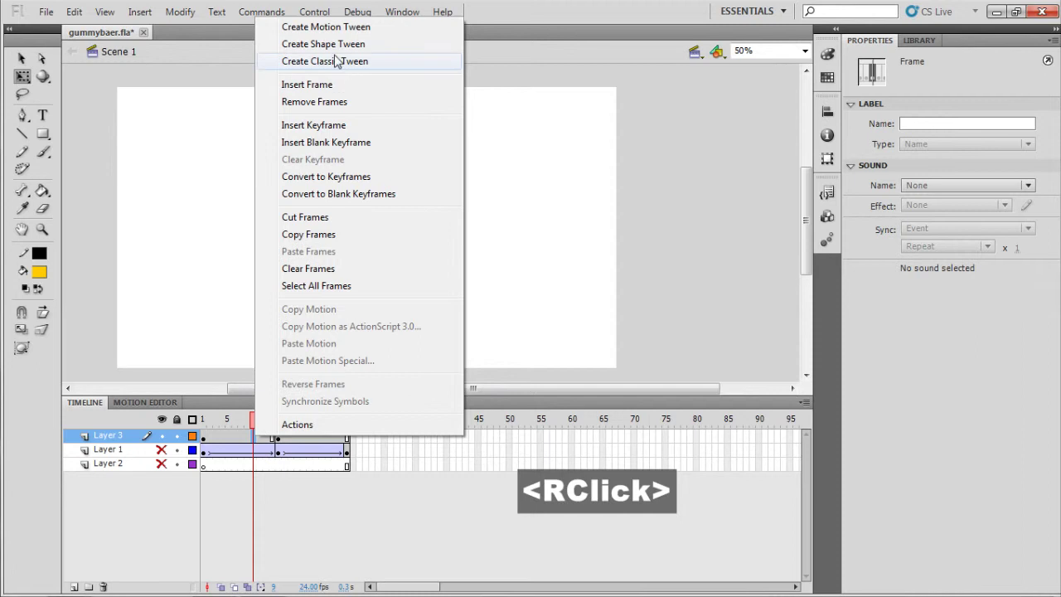
{"action": "left_click", "coordinate": [332, 44]}
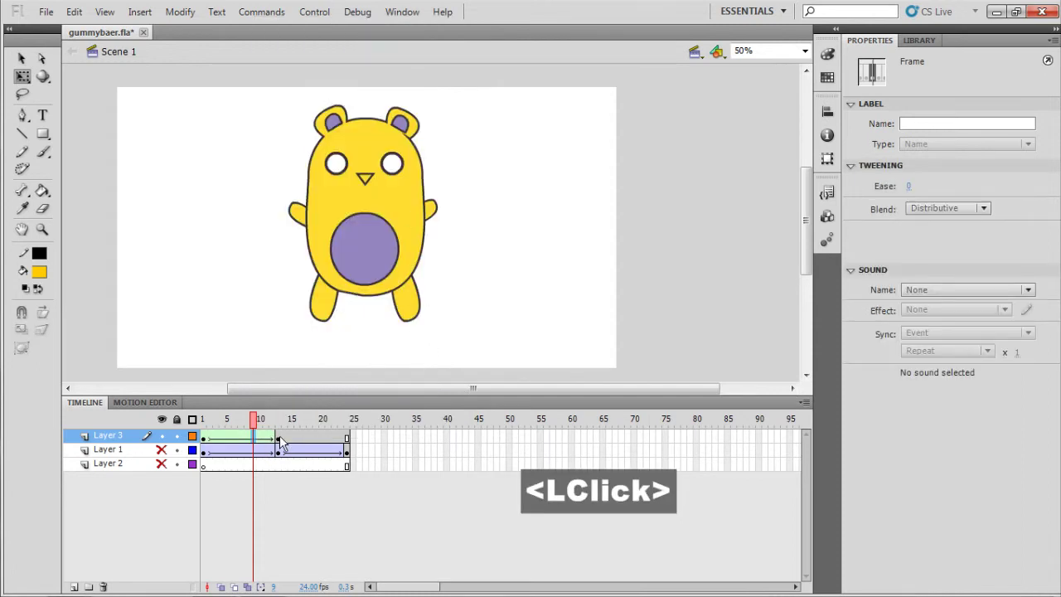
- Widen the bear's upper body on both sides with the Envelope modifier at frame 13
{"action": "left_click", "coordinate": [279, 436]}
{"action": "key", "text": "q"}
{"action": "left_click", "coordinate": [21, 348]}
{"action": "left_click_drag", "start_coordinate": [290, 178], "coordinate": [259, 179]}
{"action": "left_click_drag", "start_coordinate": [438, 172], "coordinate": [456, 194]}
{"action": "left_click", "coordinate": [521, 280]}
- Play the bear's shape tween several times from frame 1 to examine the in-between shapes
{"action": "left_click_drag", "start_coordinate": [278, 423], "coordinate": [161, 417]}
{"action": "key", "text": "Return"}
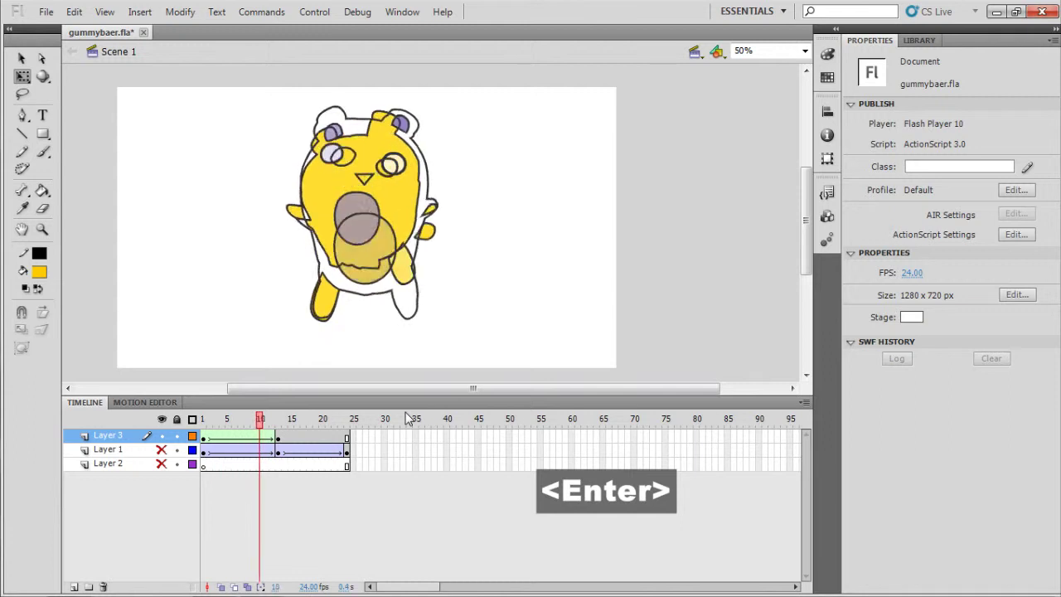
{"action": "left_click_drag", "start_coordinate": [348, 419], "coordinate": [190, 423]}
{"action": "key", "text": "Return"}
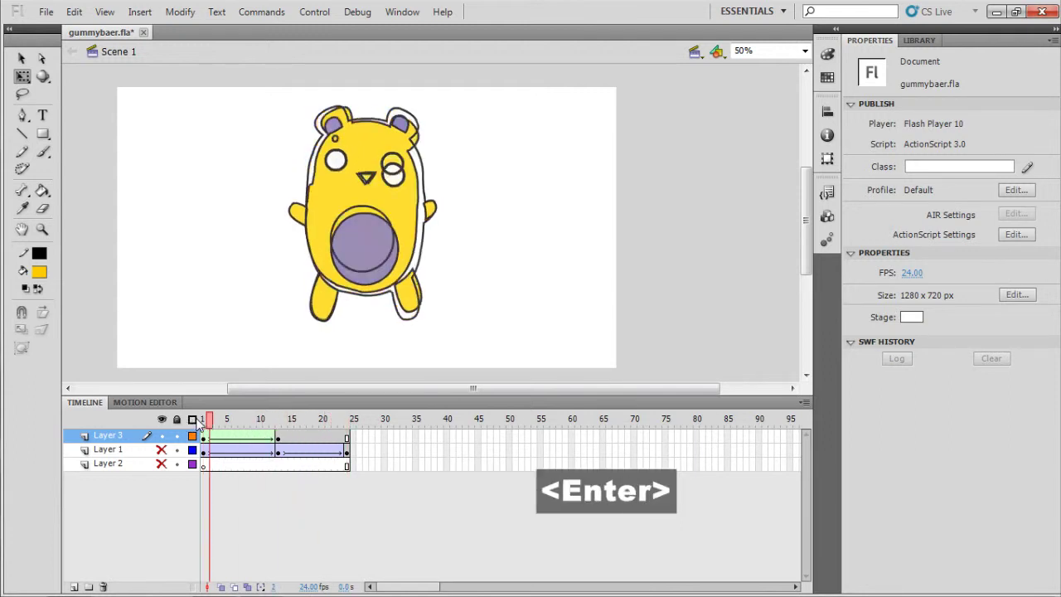
{"action": "key", "text": "Return"}
{"action": "left_click_drag", "start_coordinate": [253, 418], "coordinate": [184, 423]}
{"action": "key", "text": "Return"}
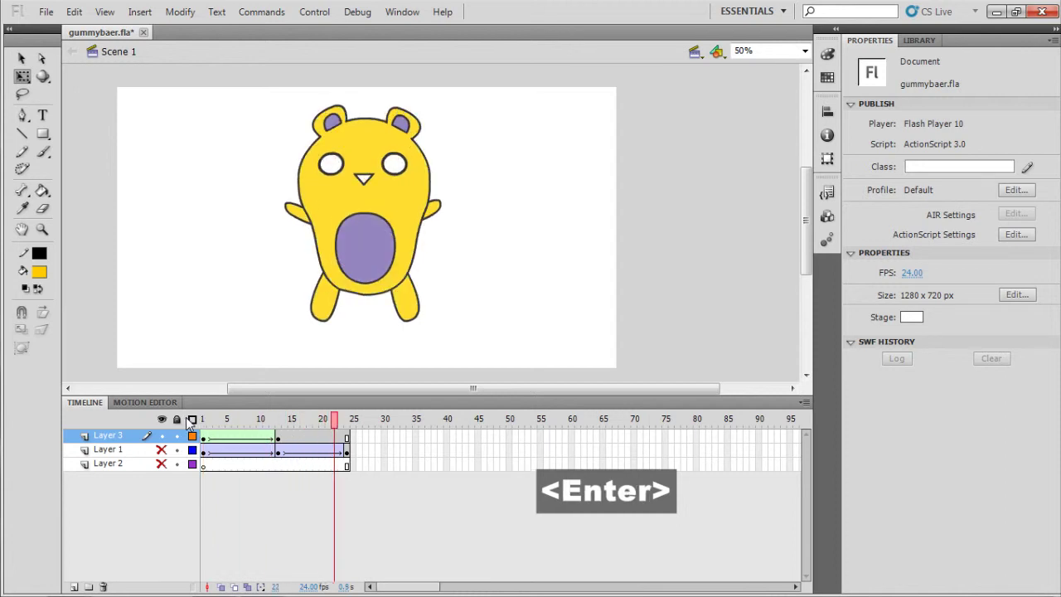
- Return the playhead to frame 1 and examine the bear's belly circle as a separate shape
{"action": "right_click", "coordinate": [250, 437]}
{"action": "right_click", "coordinate": [251, 444]}
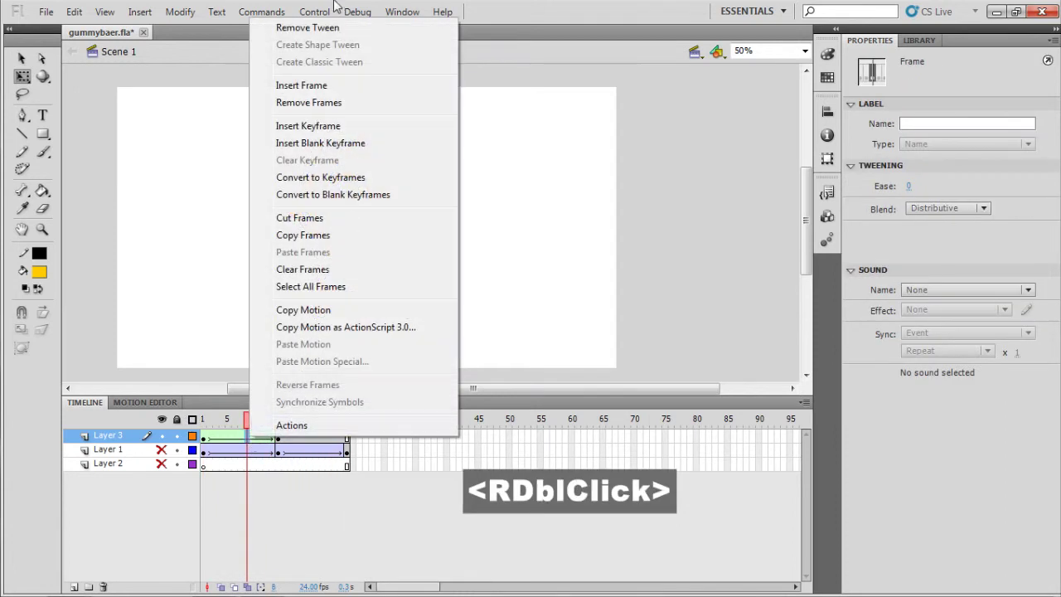
{"action": "left_click", "coordinate": [559, 237]}
{"action": "left_click", "coordinate": [288, 423]}
{"action": "left_click_drag", "start_coordinate": [288, 426], "coordinate": [201, 424]}
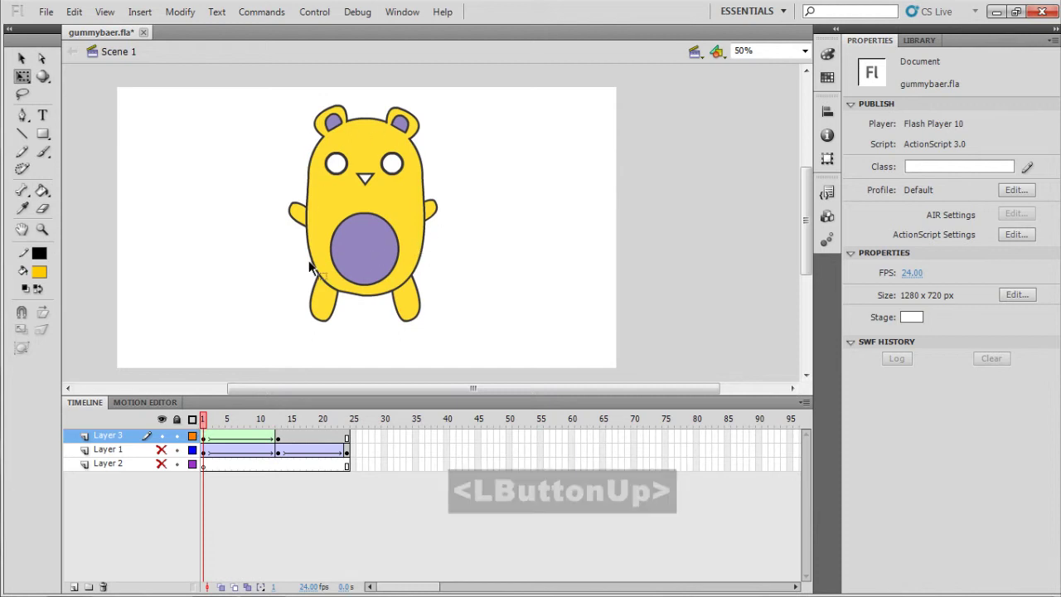
{"action": "double_click", "coordinate": [362, 251]}
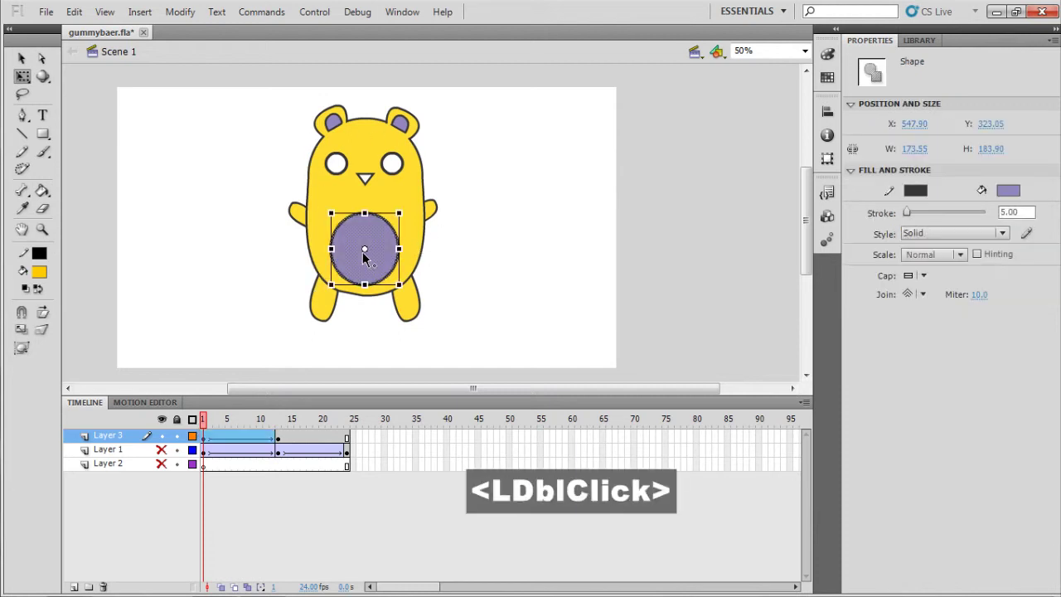
{"action": "left_click", "coordinate": [403, 212]}
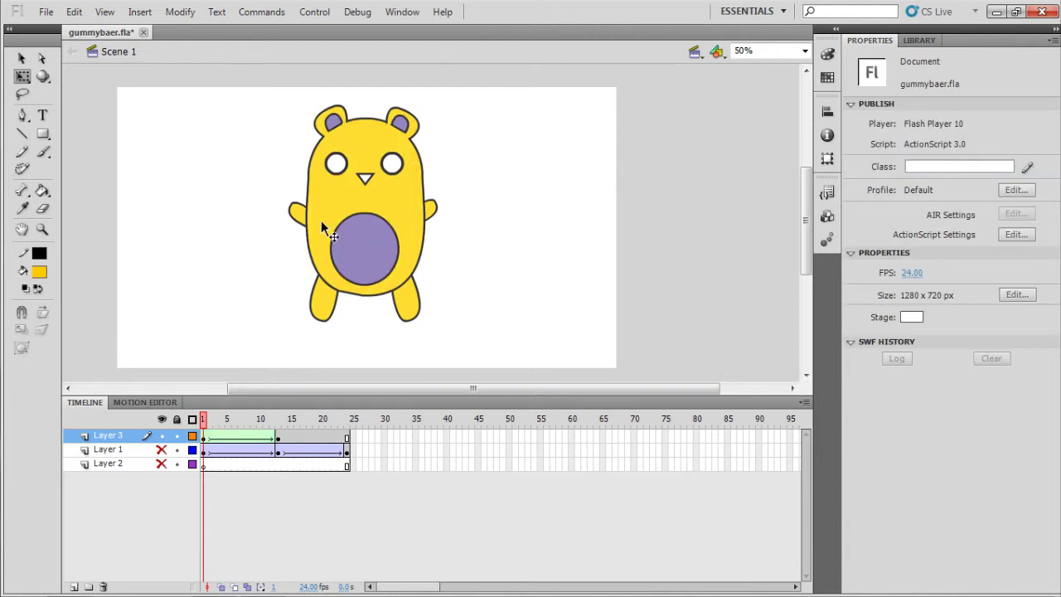
- Add a new layer, hide Layer 3, and place two gummybear instances side by side on the new layer
{"action": "mouse_move", "coordinate": [209, 426]}
{"action": "left_mouse_down"}
{"action": "mouse_move", "coordinate": [291, 429]}
{"action": "mouse_move", "coordinate": [205, 426]}
{"action": "left_mouse_up"}
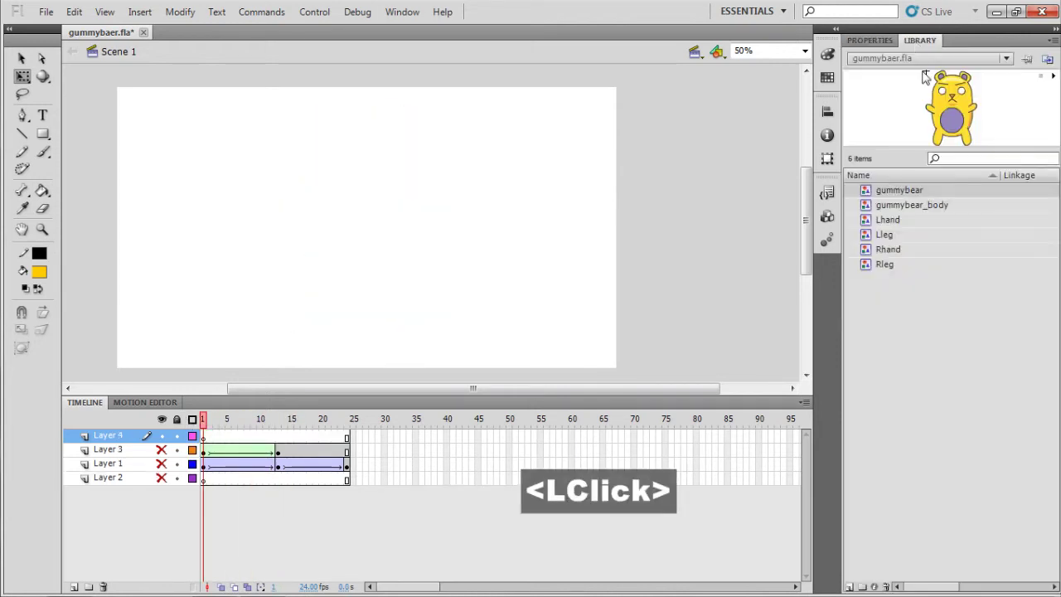
{"action": "left_click_drag", "start_coordinate": [904, 191], "coordinate": [280, 233]}
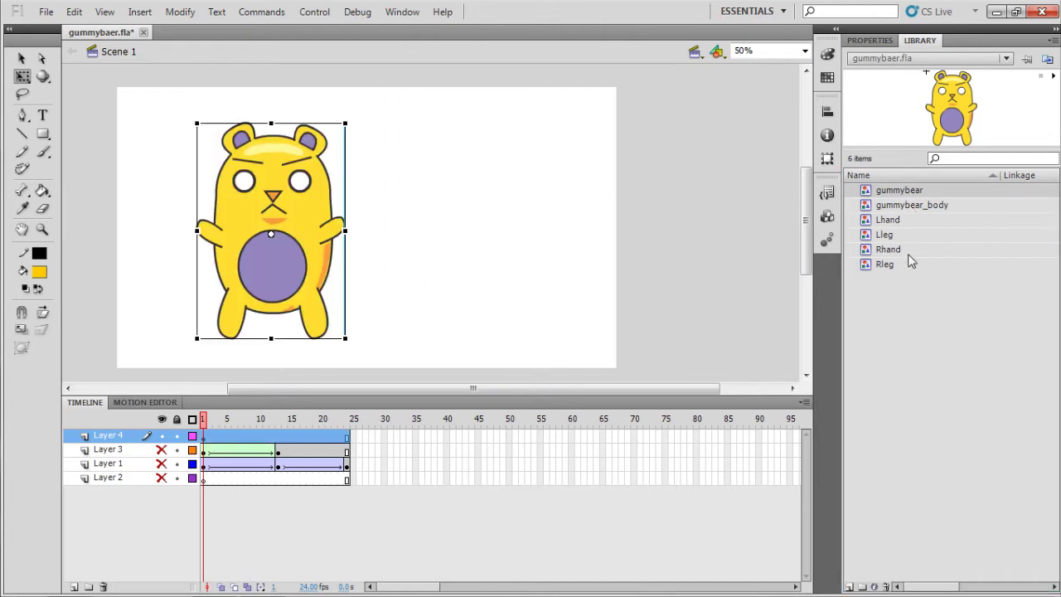
{"action": "left_click_drag", "start_coordinate": [907, 197], "coordinate": [479, 241]}
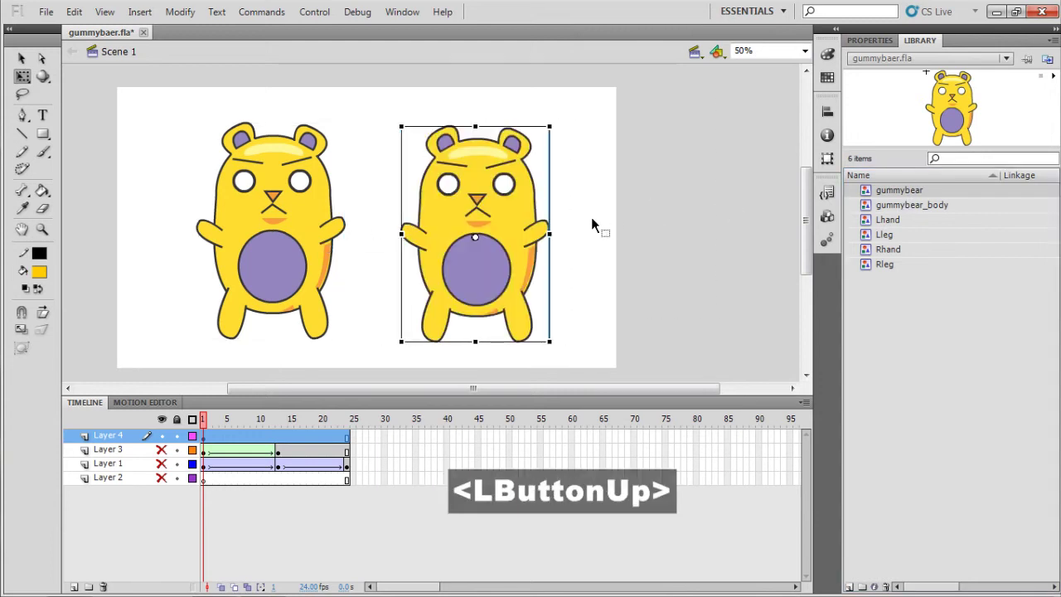
- Check the properties of both gummybear instances and change the right one's type from Graphic to Movie Clip
{"action": "left_click", "coordinate": [870, 39]}
{"action": "left_click", "coordinate": [290, 199]}
{"action": "left_click", "coordinate": [485, 211]}
{"action": "mouse_move", "coordinate": [221, 423]}
{"action": "left_mouse_down"}
{"action": "mouse_move", "coordinate": [192, 431]}
{"action": "mouse_move", "coordinate": [350, 427]}
{"action": "mouse_move", "coordinate": [204, 427]}
{"action": "left_mouse_up"}
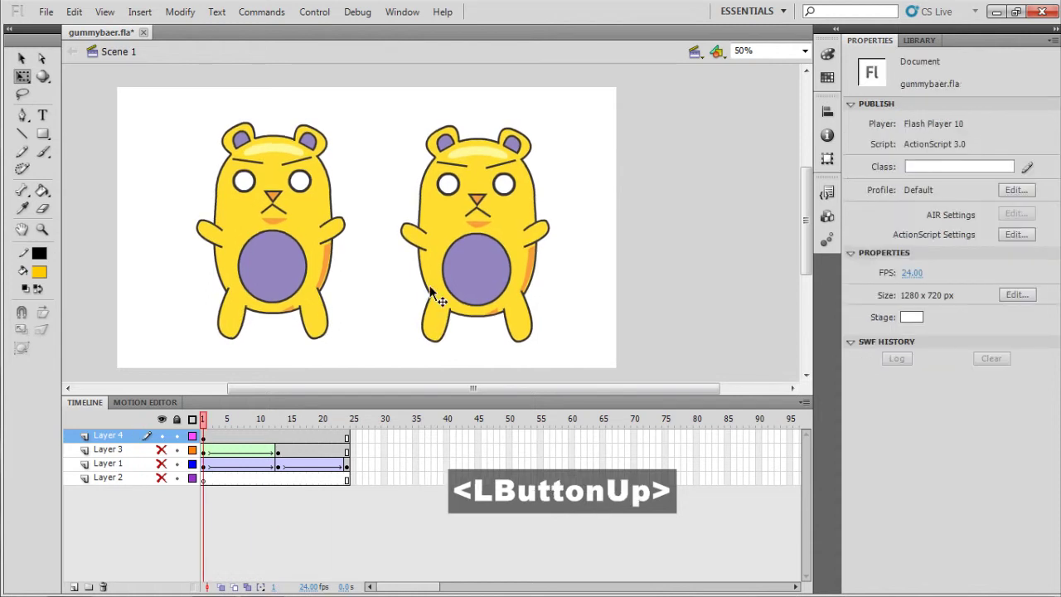
{"action": "left_click", "coordinate": [431, 282]}
{"action": "left_click", "coordinate": [961, 85]}
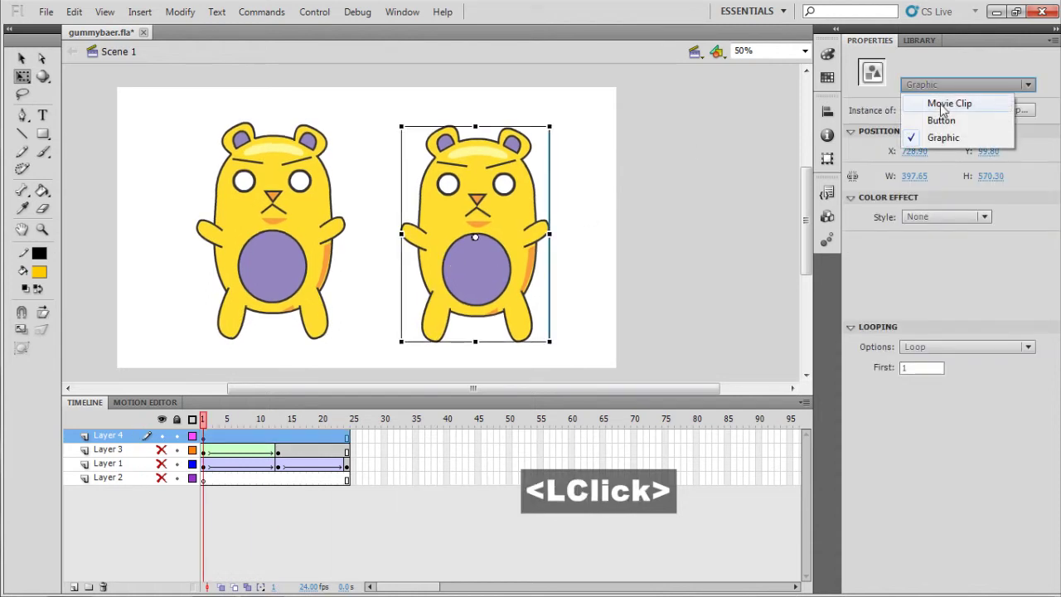
{"action": "left_click", "coordinate": [946, 104]}
- Scrub the timeline to compare the Graphic and Movie Clip instances, and look inside the right bear's symbol
{"action": "left_click_drag", "start_coordinate": [223, 424], "coordinate": [340, 426]}
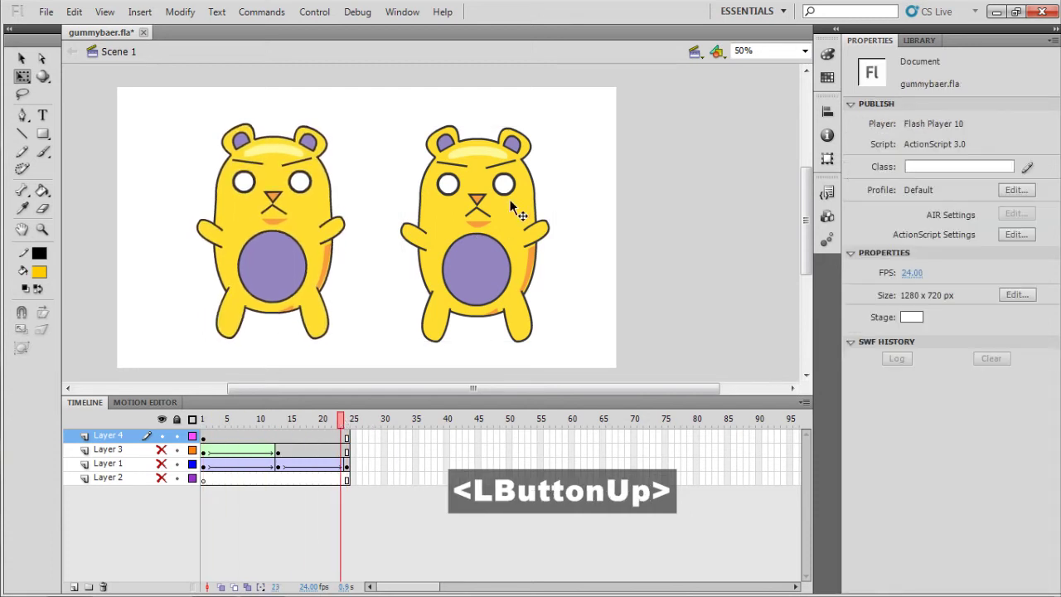
{"action": "double_click", "coordinate": [475, 264]}
{"action": "mouse_move", "coordinate": [205, 432]}
{"action": "left_mouse_down"}
{"action": "mouse_move", "coordinate": [322, 426]}
{"action": "mouse_move", "coordinate": [160, 424]}
{"action": "mouse_move", "coordinate": [198, 421]}
{"action": "left_mouse_up"}
{"action": "double_click", "coordinate": [362, 333]}
{"action": "left_click", "coordinate": [372, 305]}
{"action": "key", "text": "v"}
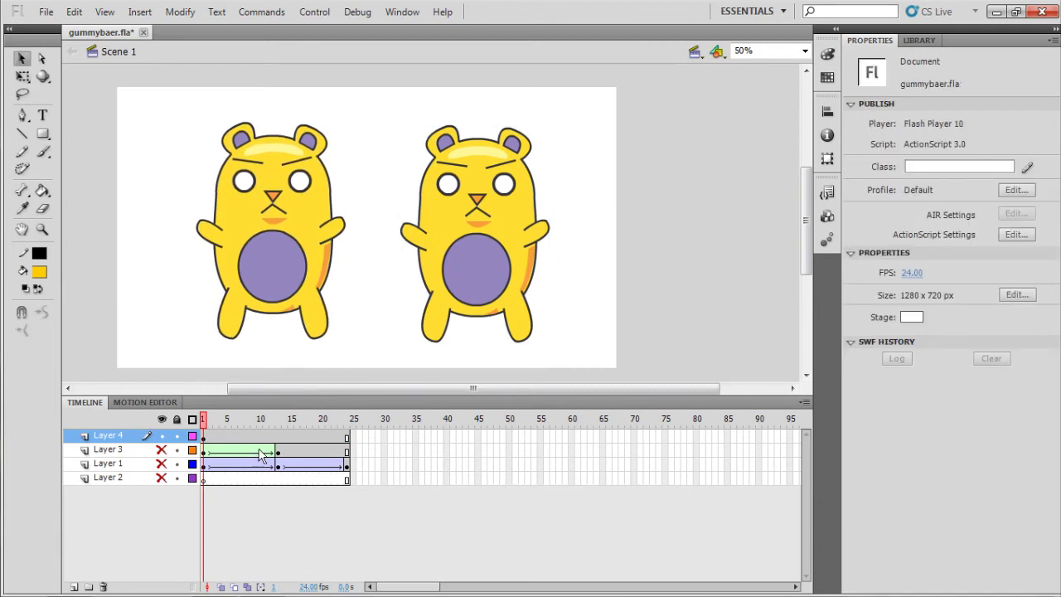
{"action": "left_click_drag", "start_coordinate": [222, 423], "coordinate": [265, 423]}
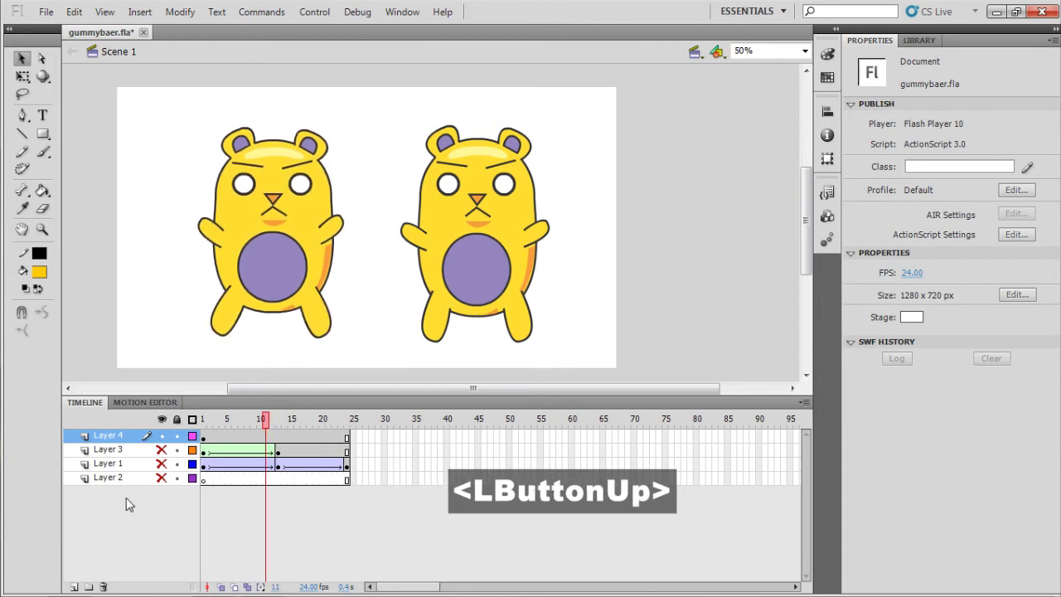
- Delete Layer 3, Layer 1 and Layer 2, and test the movie with the two remaining gummybear instances
{"action": "left_click", "coordinate": [124, 451]}
{"action": "left_click", "coordinate": [126, 477], "text": "shift"}
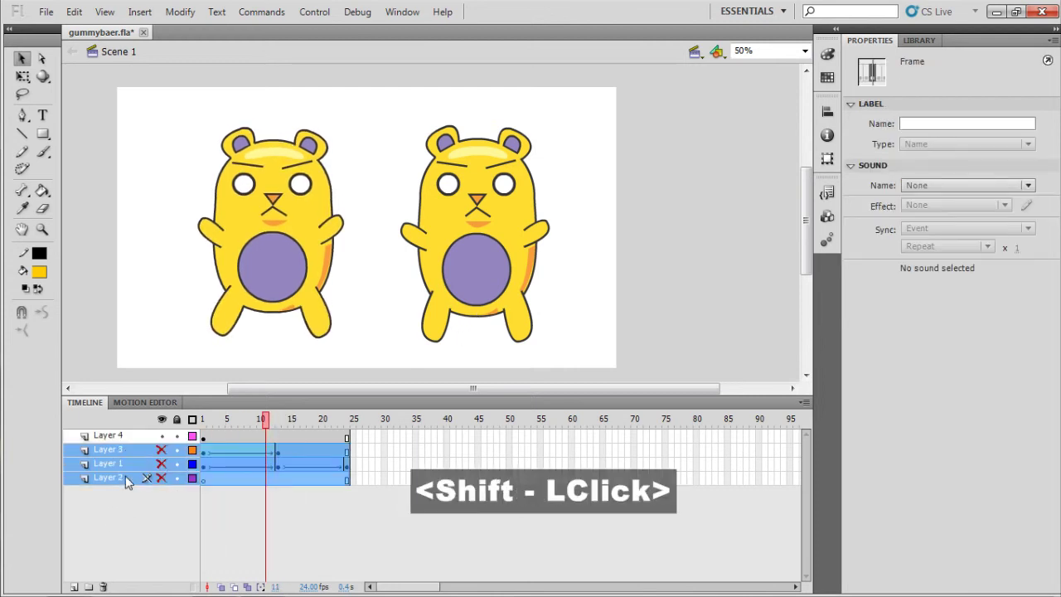
{"action": "left_click", "coordinate": [103, 586]}
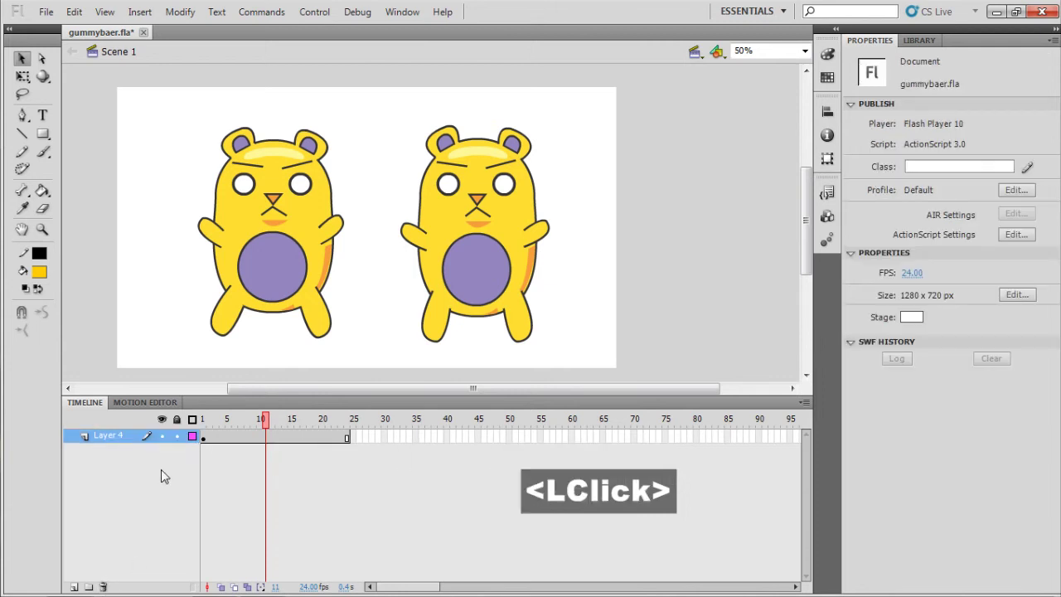
{"action": "key", "text": "ctrl+Return"}
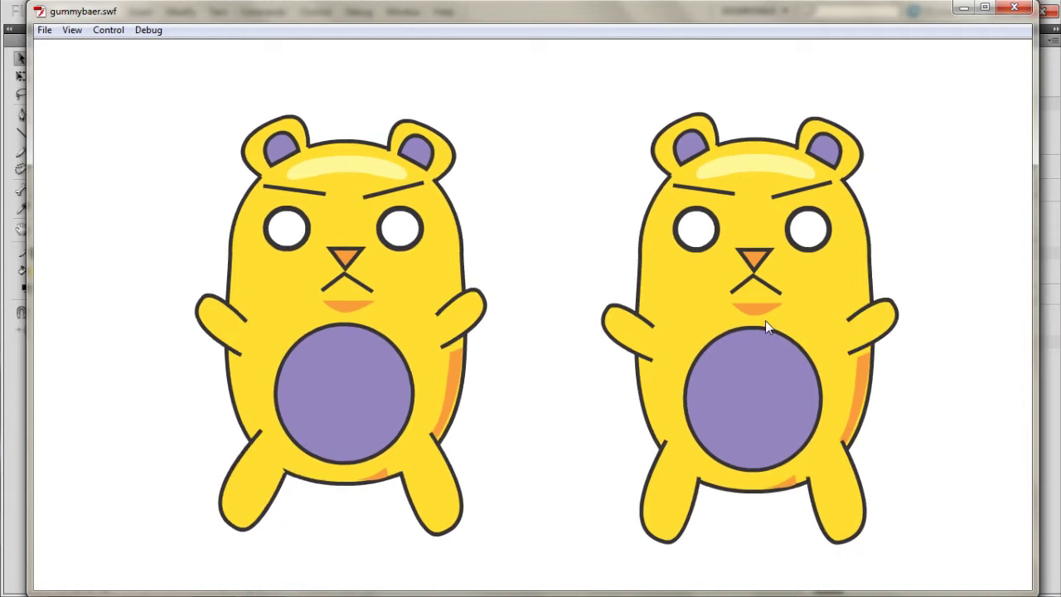
{"action": "left_click", "coordinate": [1028, 10]}
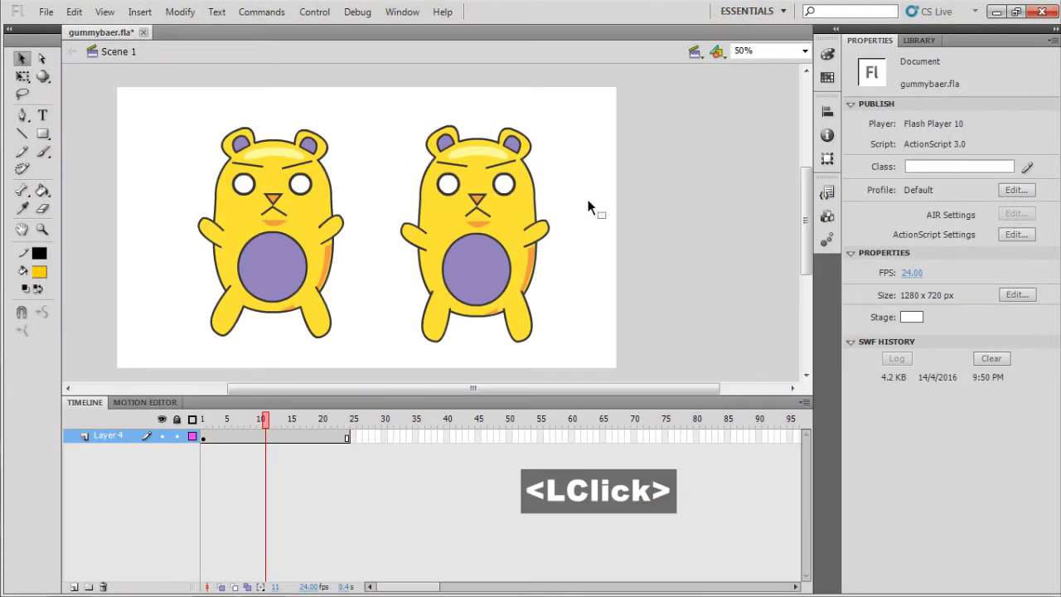
- Return to frame 1 and compare the properties of the Graphic and Movie Clip gummybear instances, collapsing the Graphic's position and color sections
{"action": "left_click_drag", "start_coordinate": [204, 419], "coordinate": [162, 428]}
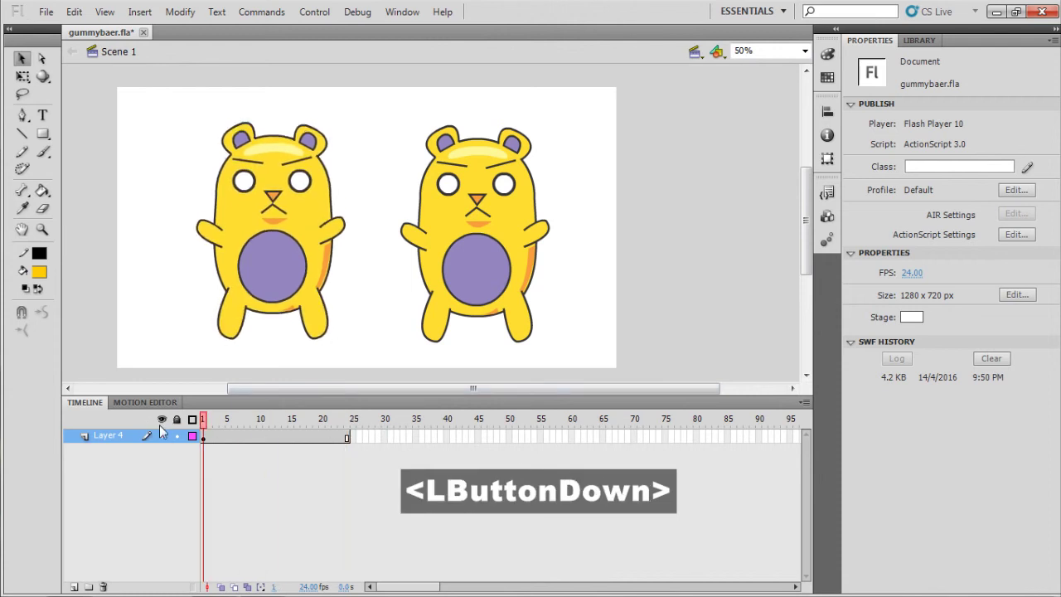
{"action": "left_click", "coordinate": [278, 261]}
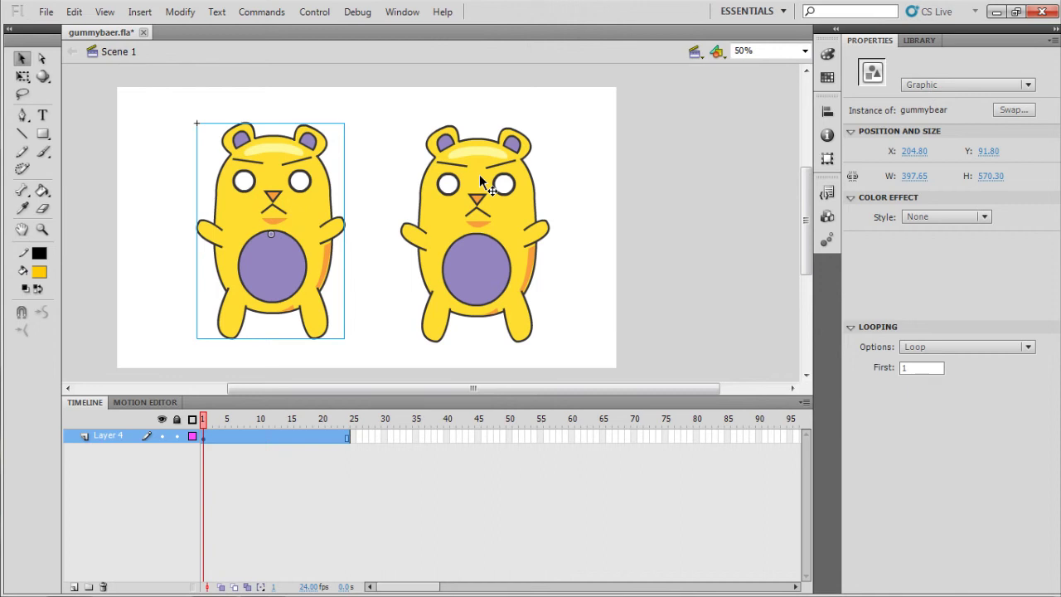
{"action": "left_click", "coordinate": [481, 181]}
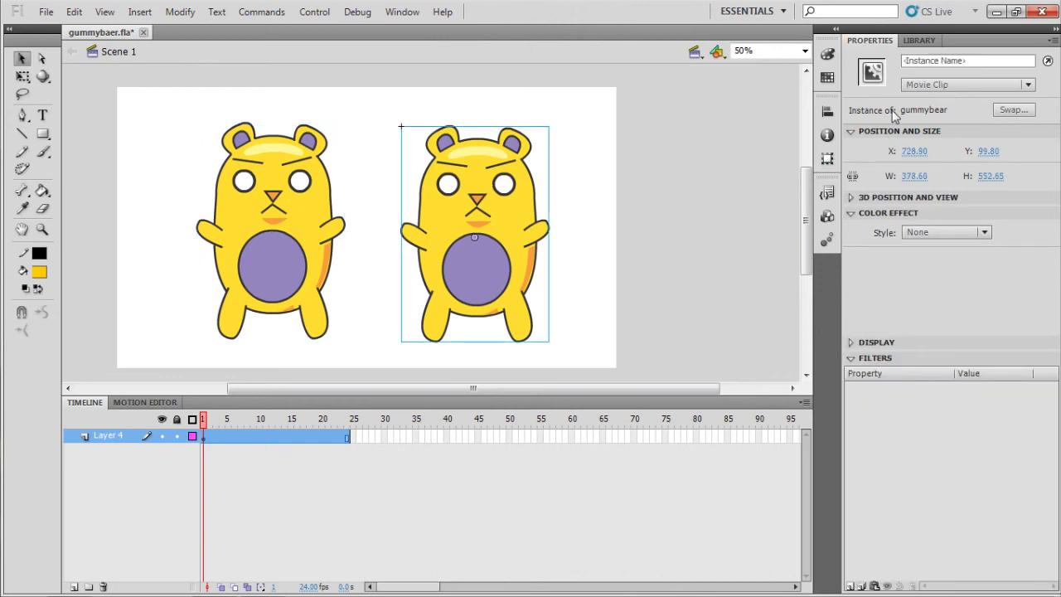
{"action": "left_click", "coordinate": [278, 256]}
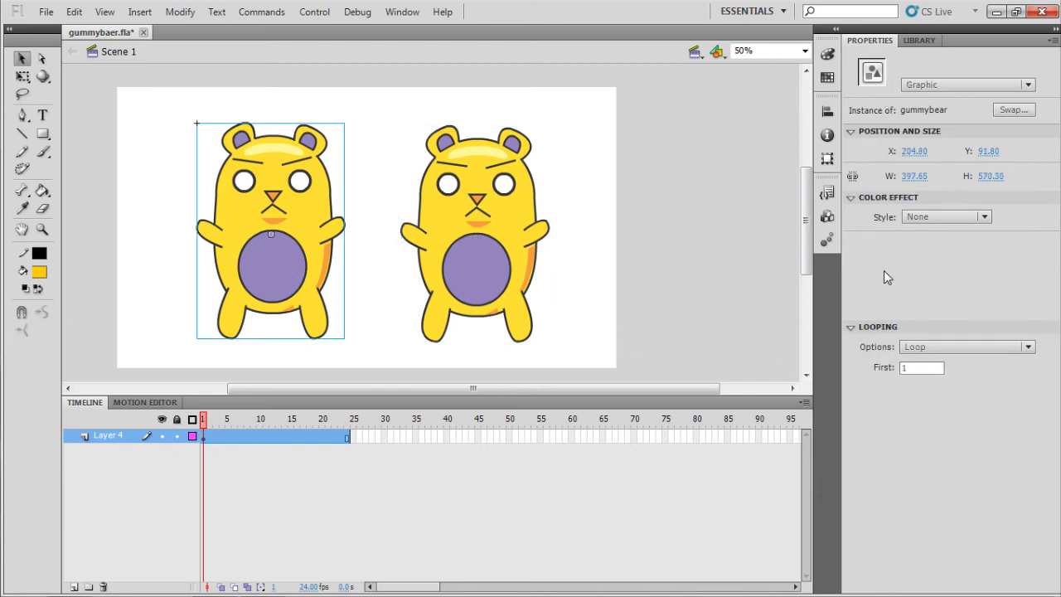
{"action": "left_click", "coordinate": [850, 132]}
{"action": "left_click", "coordinate": [850, 147]}
- Examine the Filters, Display and Color Effect settings available for the Movie Clip gummybear instance
{"action": "left_click", "coordinate": [543, 244]}
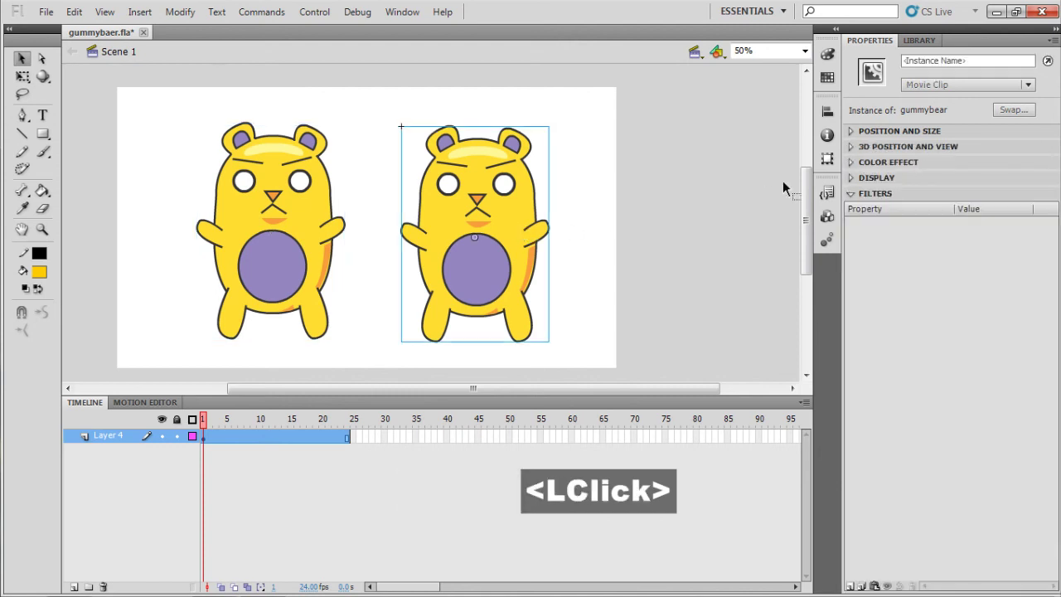
{"action": "left_click", "coordinate": [870, 197]}
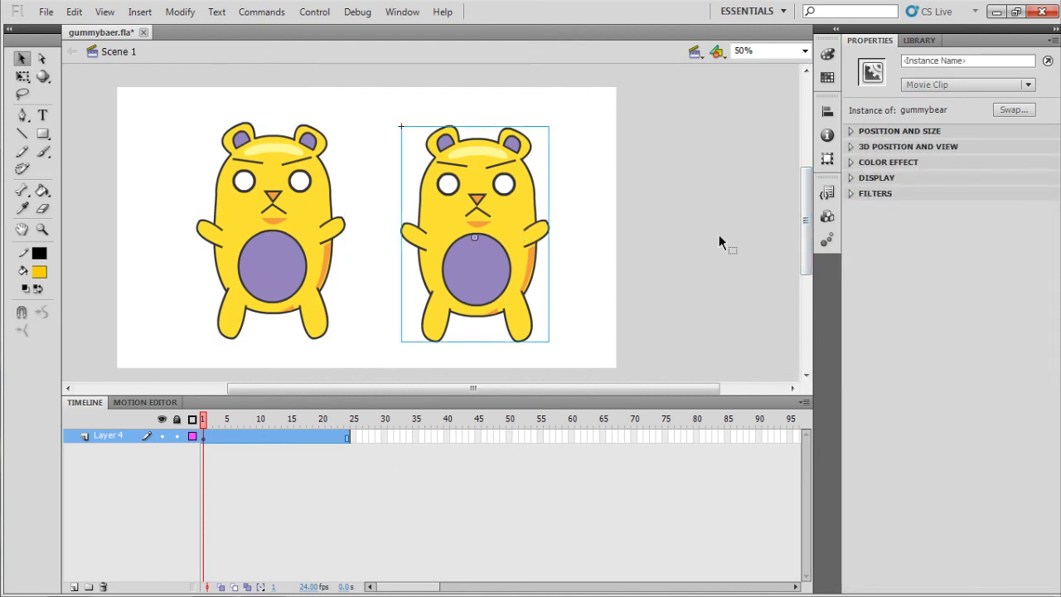
{"action": "left_click", "coordinate": [854, 194]}
{"action": "left_click", "coordinate": [851, 179]}
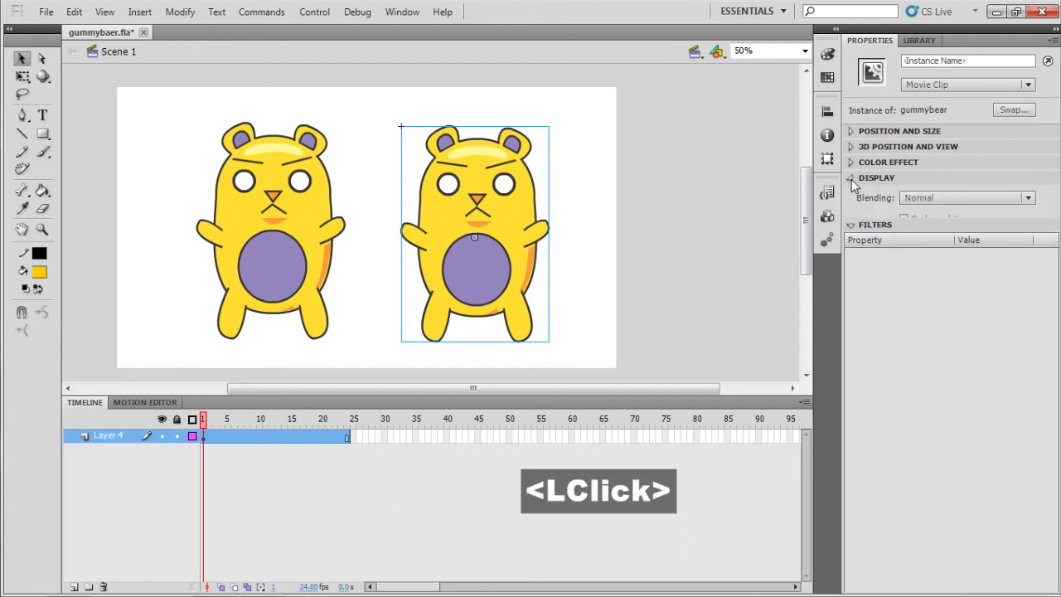
{"action": "left_click", "coordinate": [852, 180]}
{"action": "left_click", "coordinate": [852, 163]}
{"action": "left_click", "coordinate": [852, 162]}
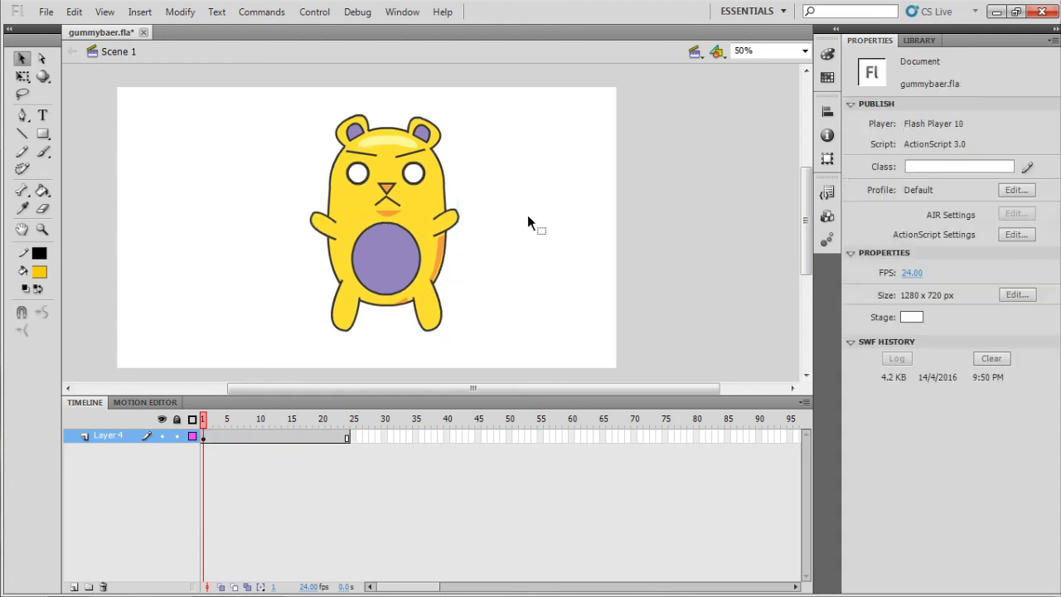